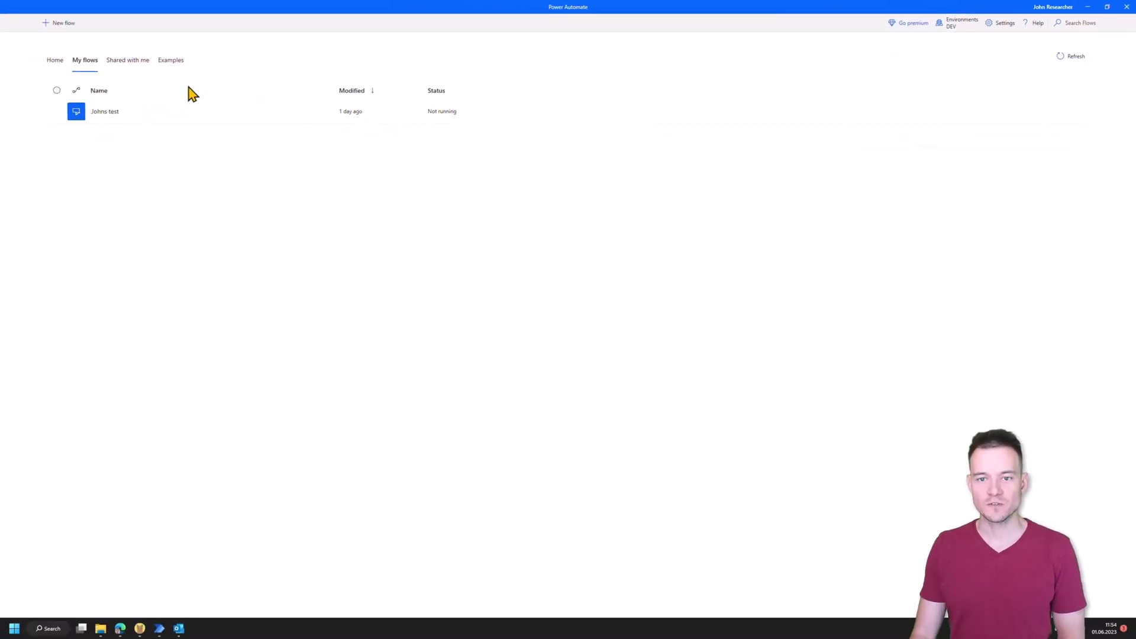
# - Create a new flow named 'Test runs', postponing the update prompt
pyautogui.click(61, 25)
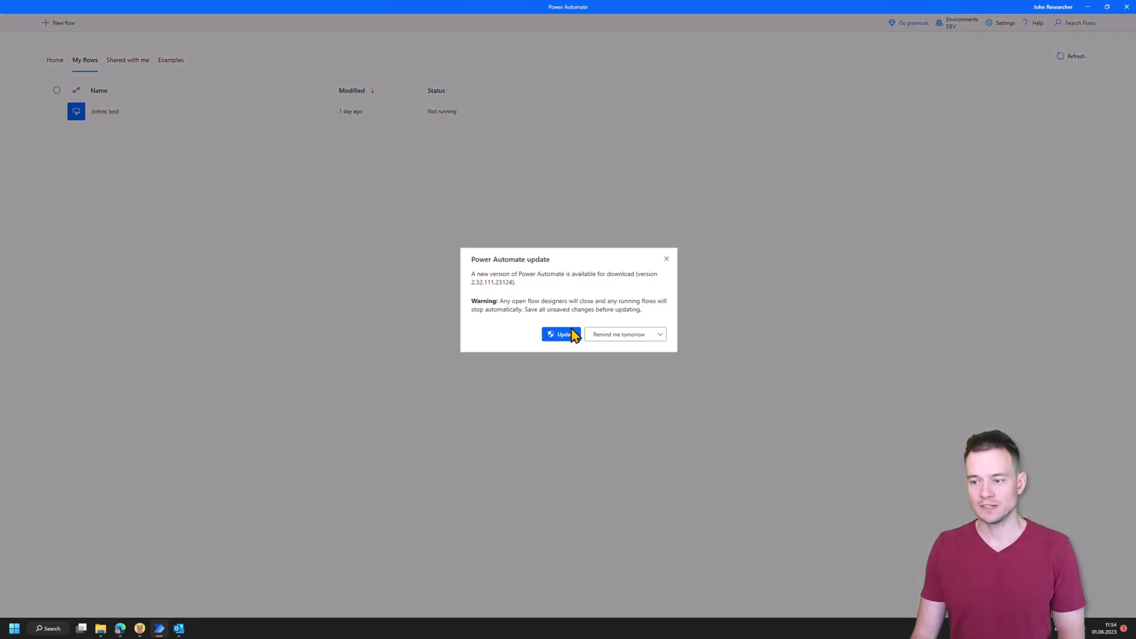
pyautogui.click(616, 335)
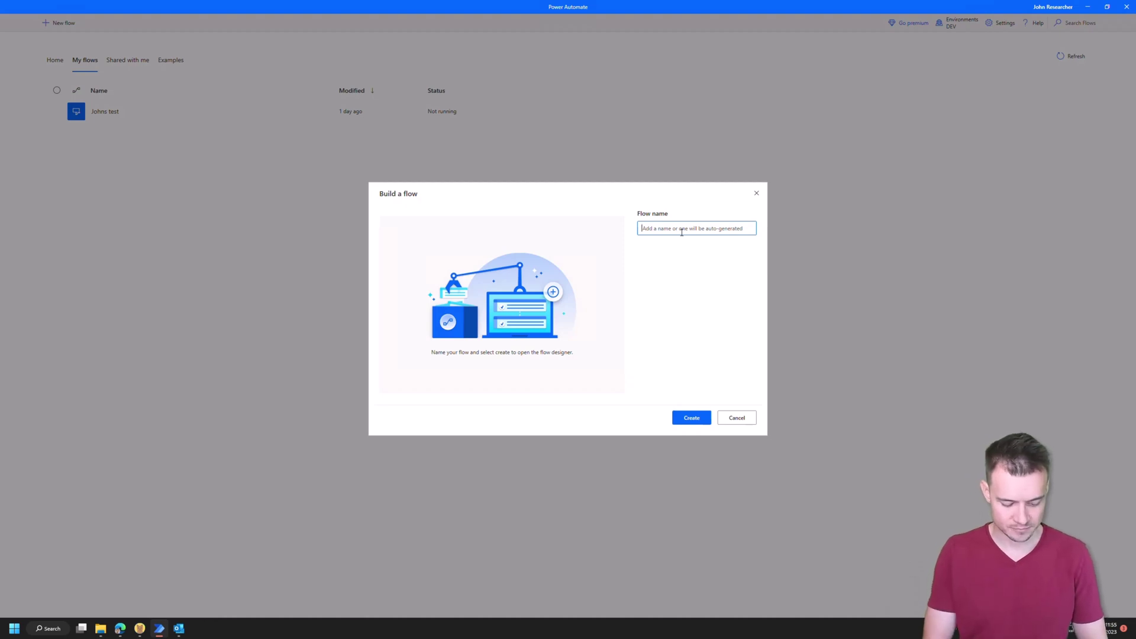
pyautogui.write('Test')
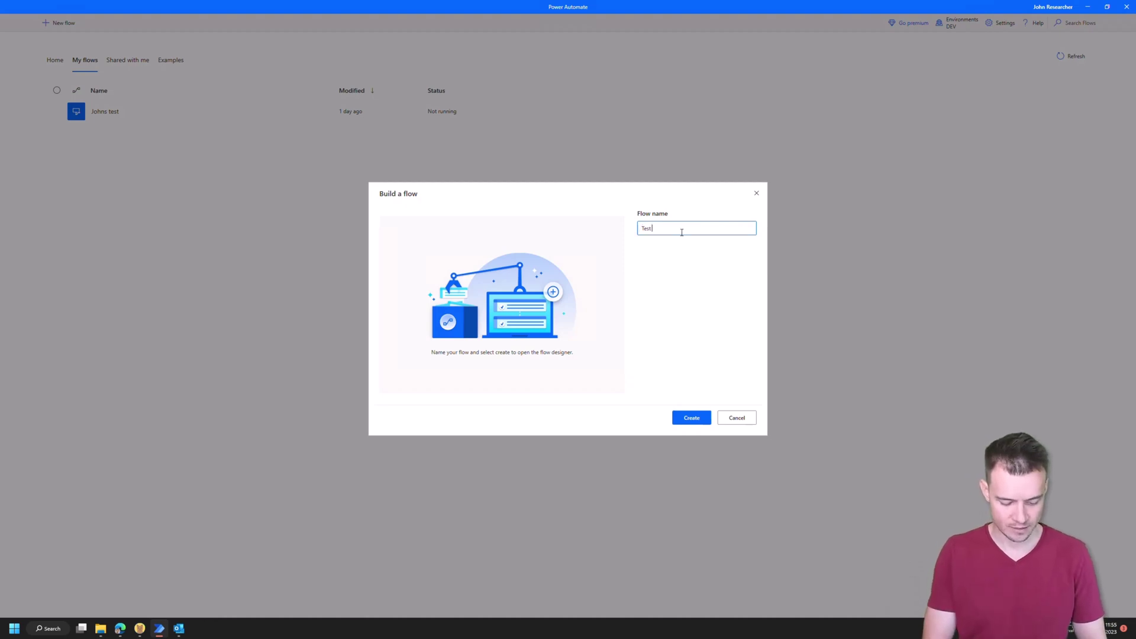
pyautogui.write(' runs')
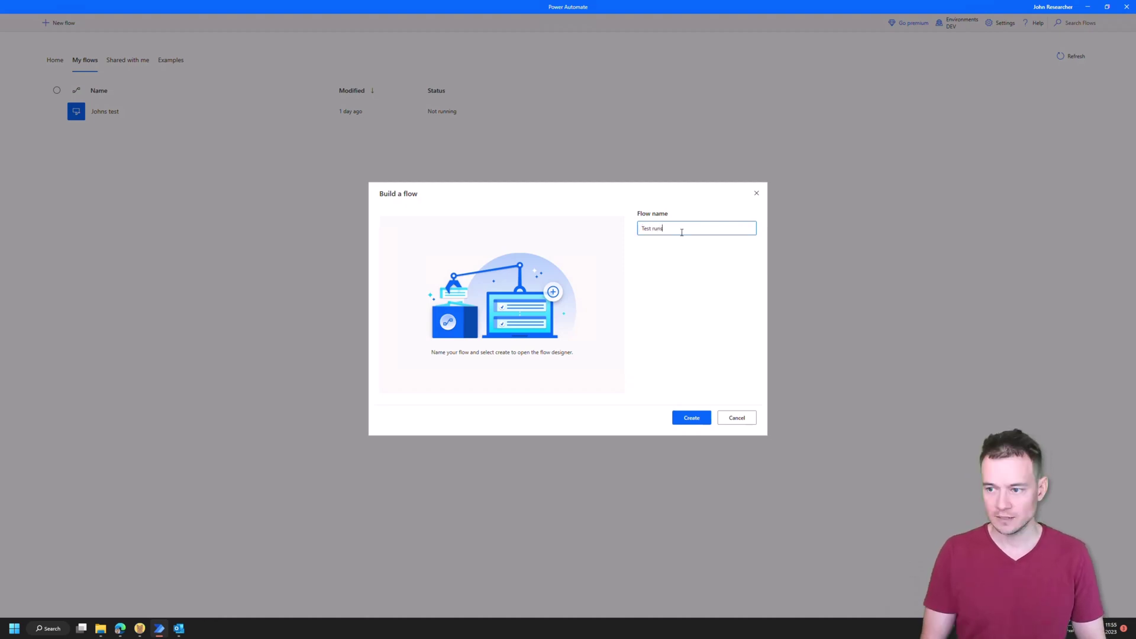
pyautogui.click(692, 422)
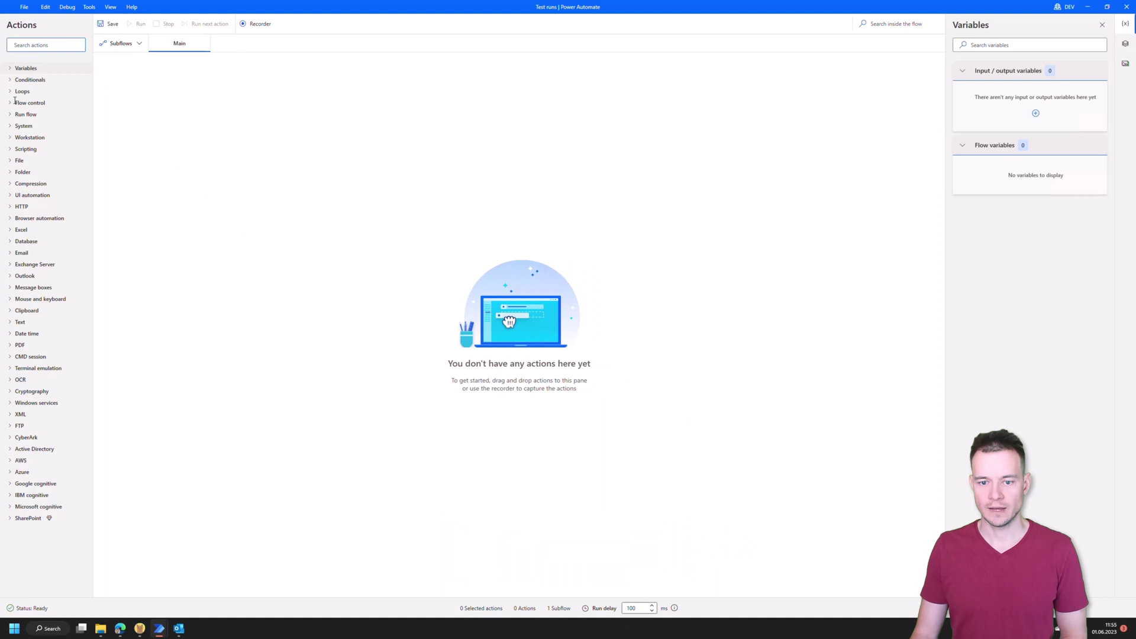
# - Add a Display message action titled 'Im alive!' reading 'Hey, Im working. Now you can close me.'
pyautogui.click(12, 290)
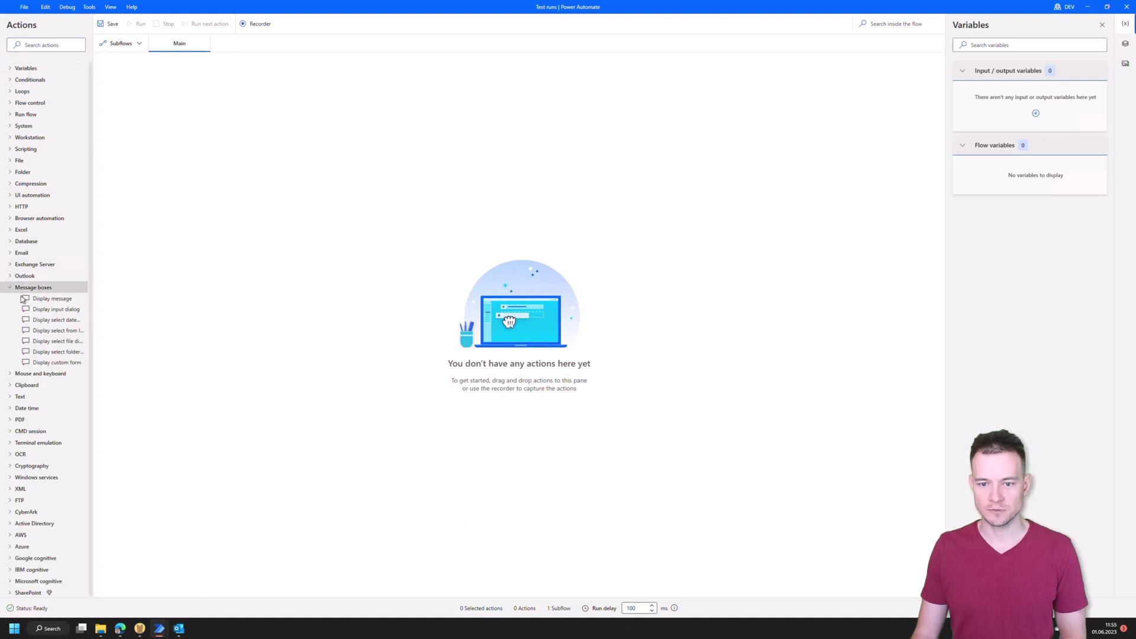
pyautogui.moveTo(46, 300); pyautogui.dragTo(228, 144)
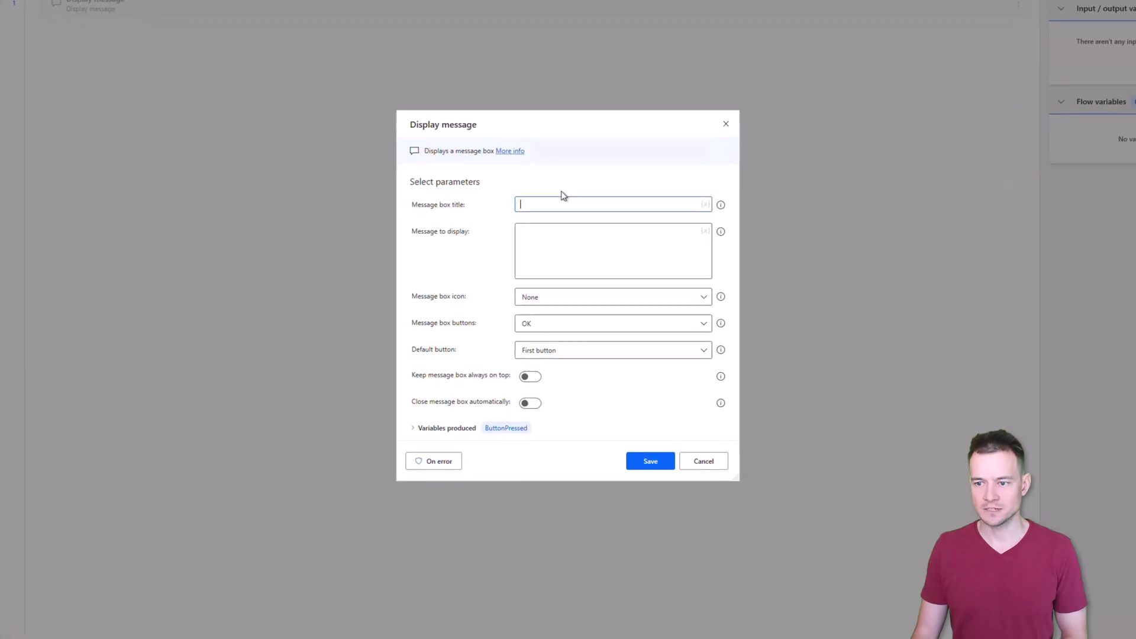
pyautogui.write('Im alive!')
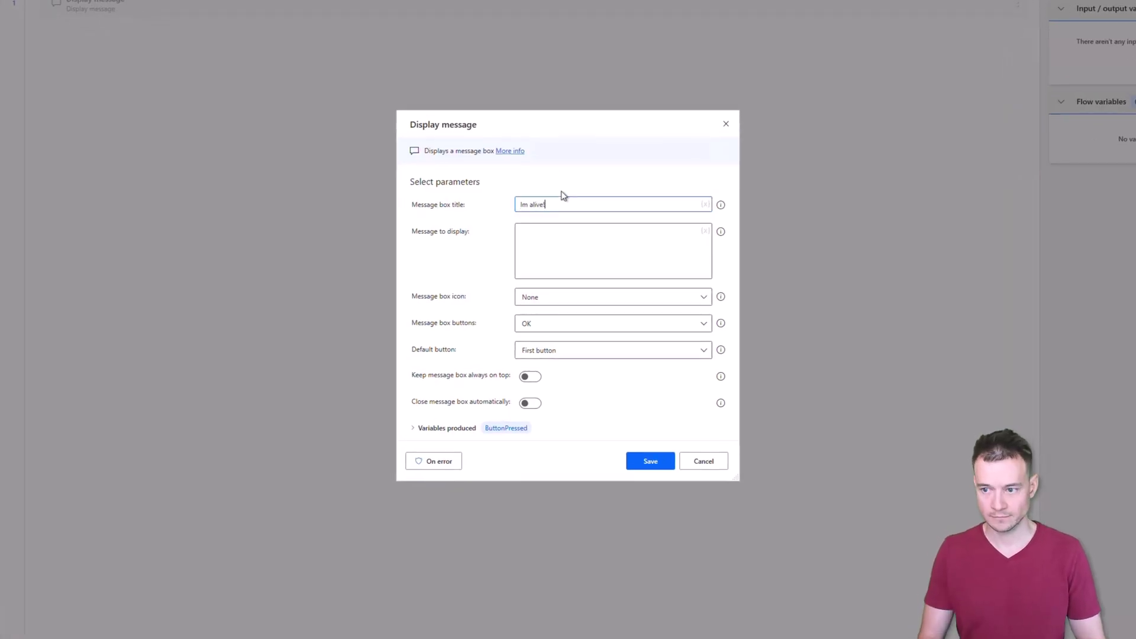
pyautogui.press('Tab')
pyautogui.write('H')
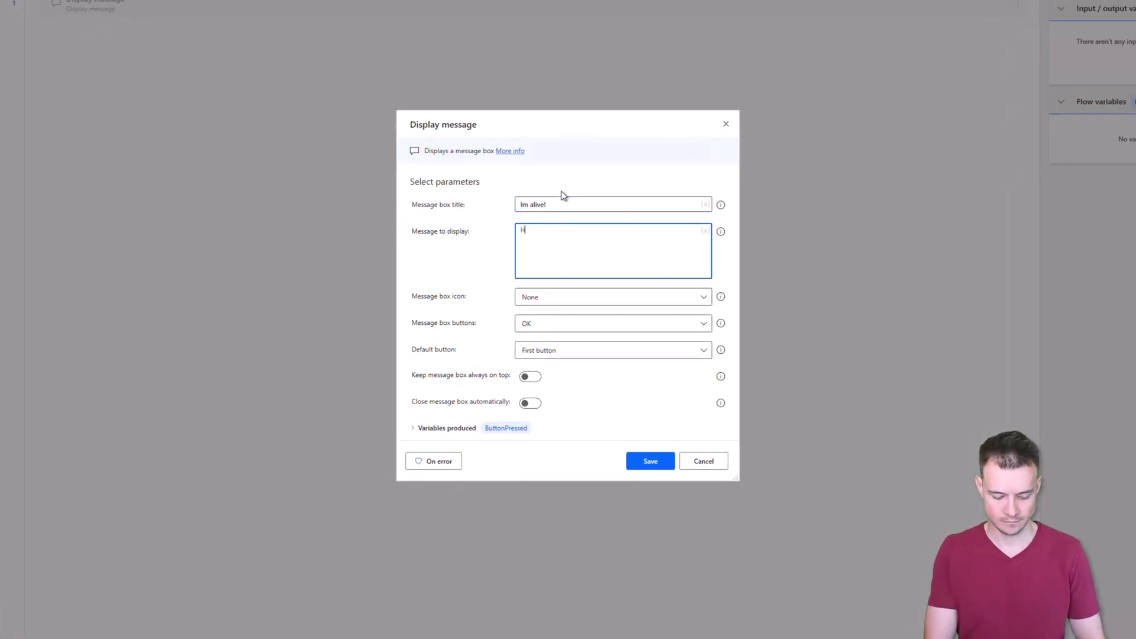
pyautogui.write('ey, Im working')
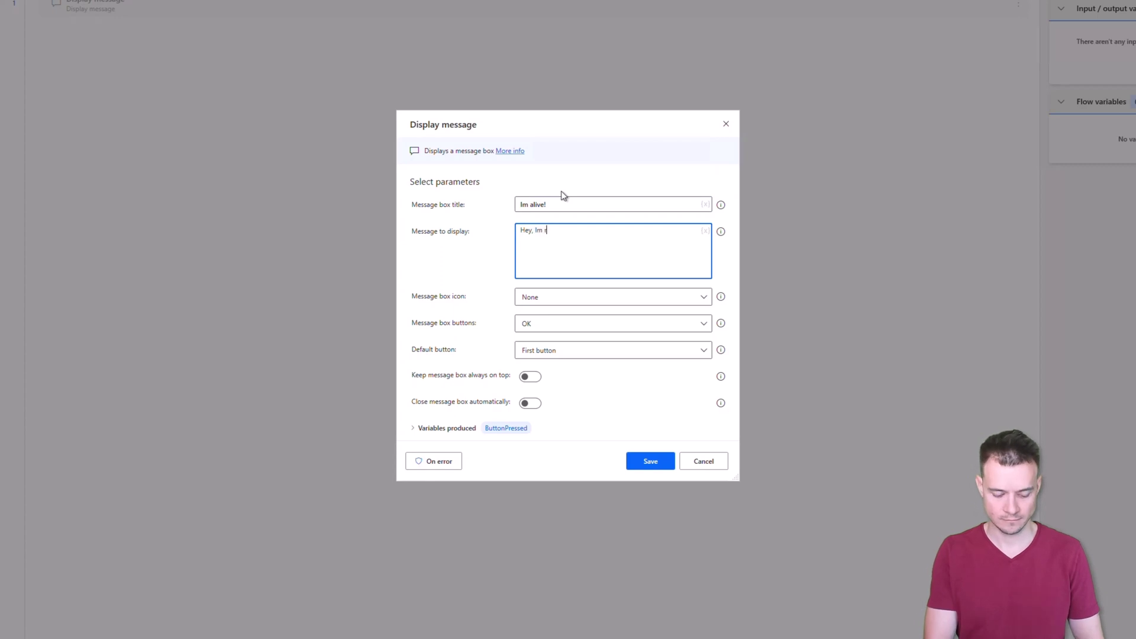
pyautogui.hotkey('shift', 'F10')
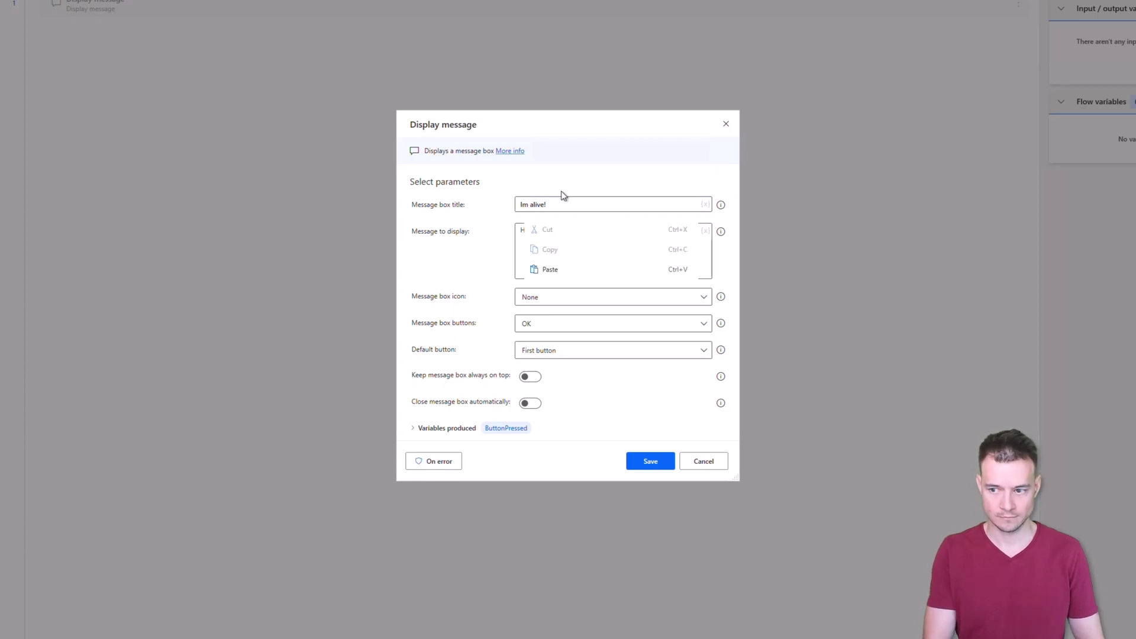
pyautogui.press('Escape')
pyautogui.write('. N')
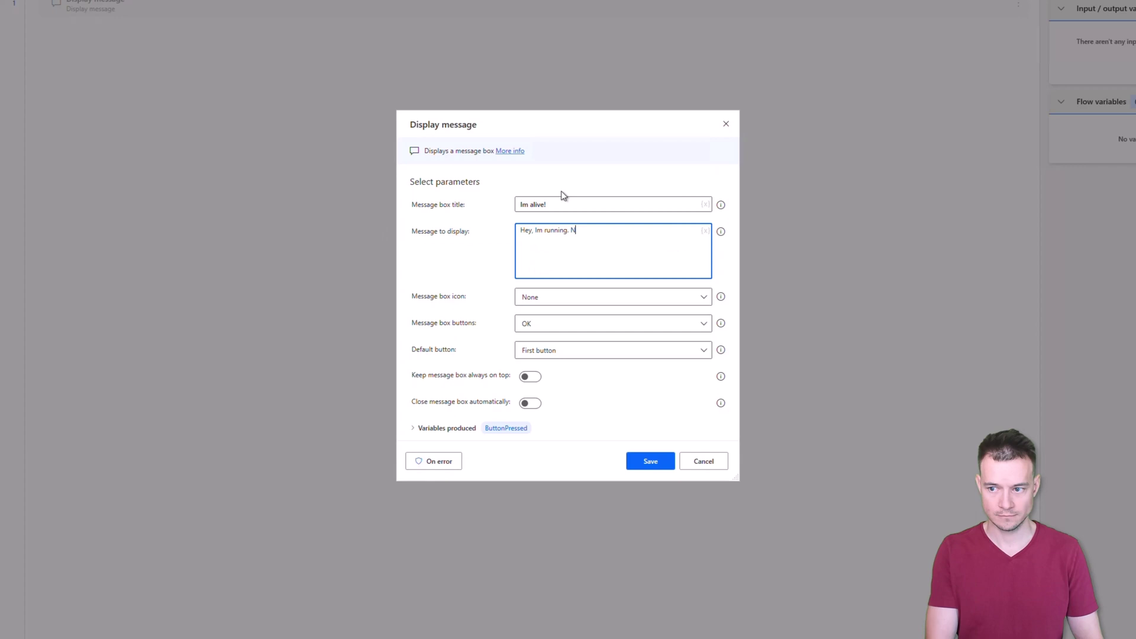
pyautogui.write('ow you can close me.')
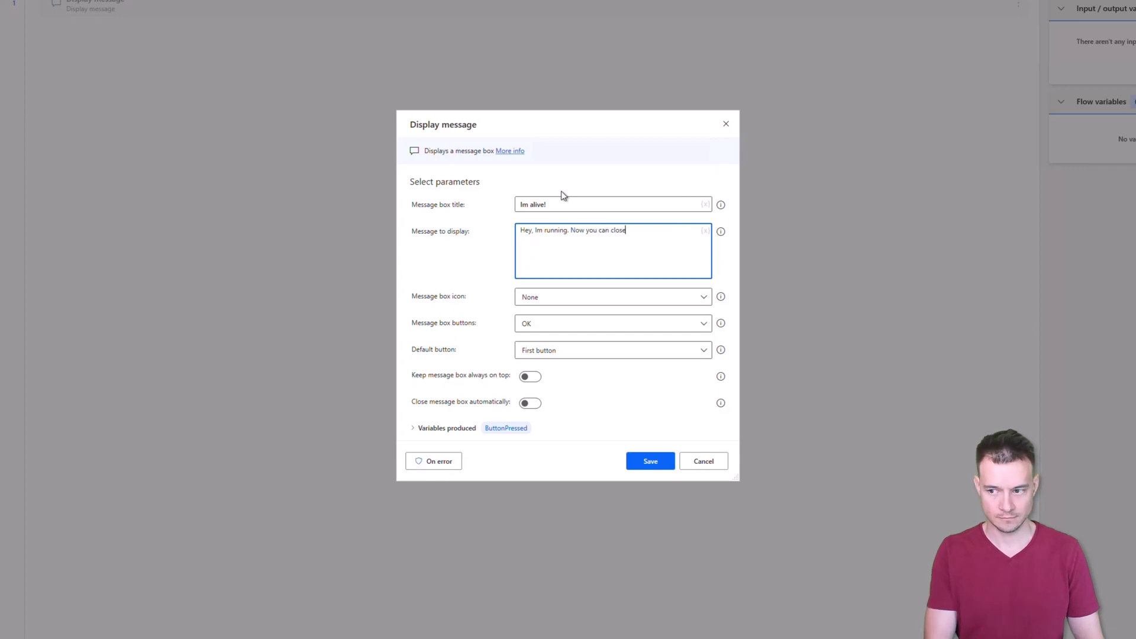
# - Give the message an Information icon, always-on-top, 30-second auto-close, then save the flow
pyautogui.click(565, 299)
pyautogui.click(556, 329)
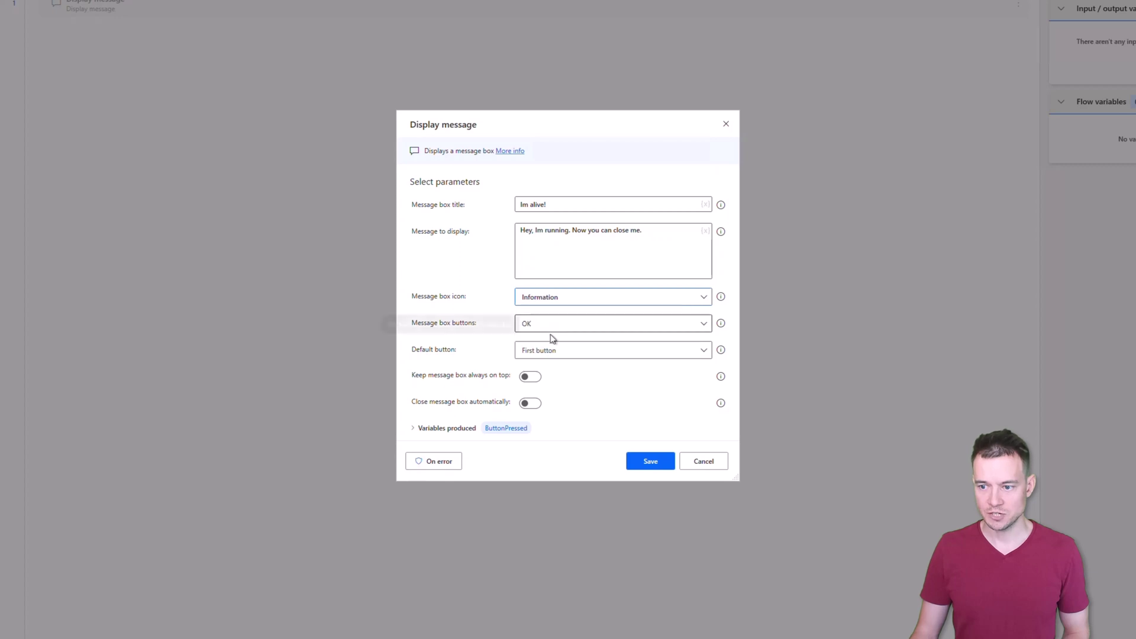
pyautogui.click(537, 377)
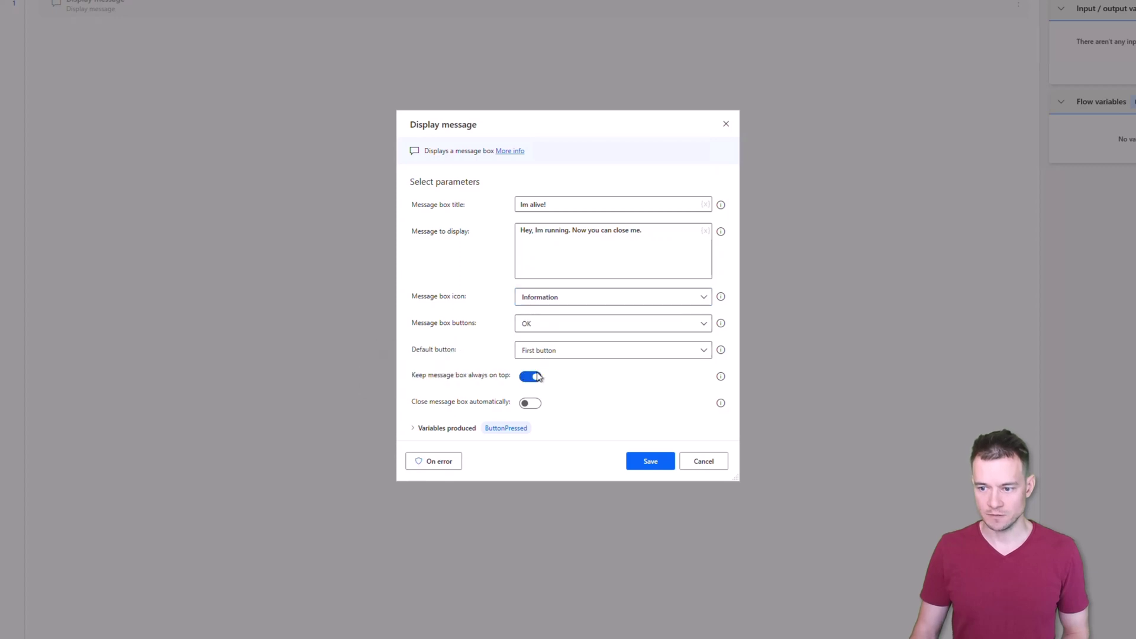
pyautogui.click(532, 404)
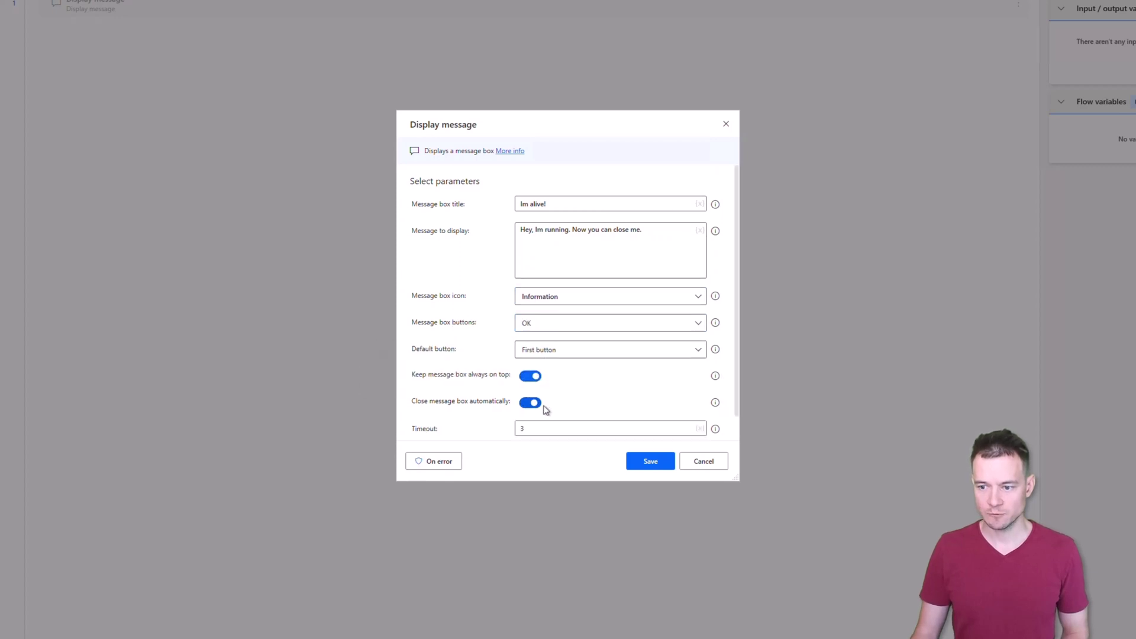
pyautogui.doubleClick(542, 403)
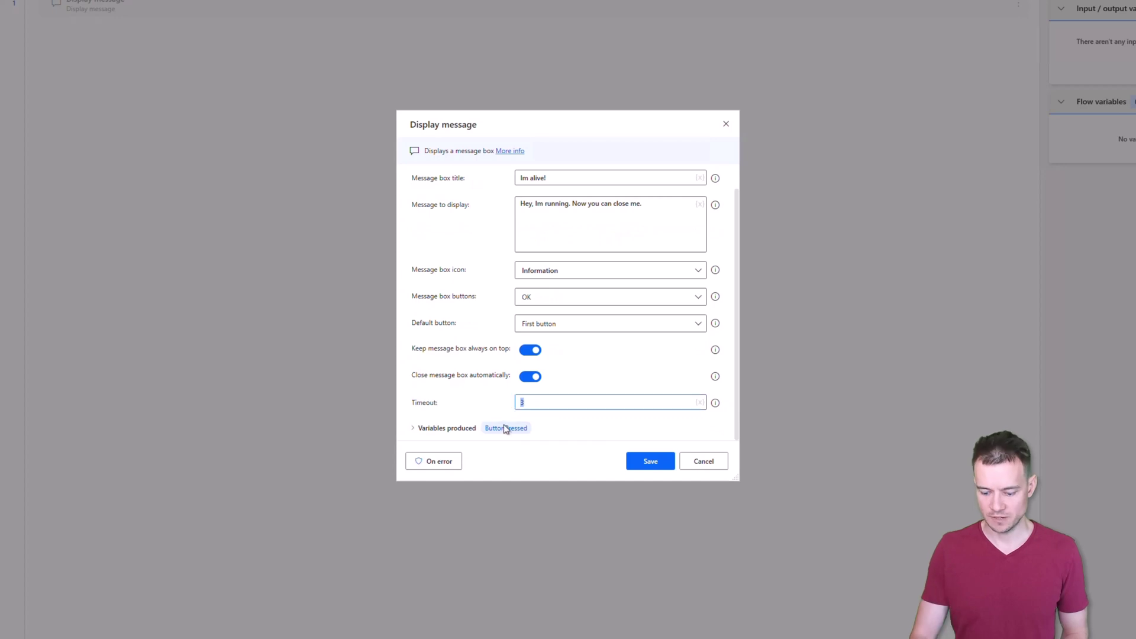
pyautogui.write('30')
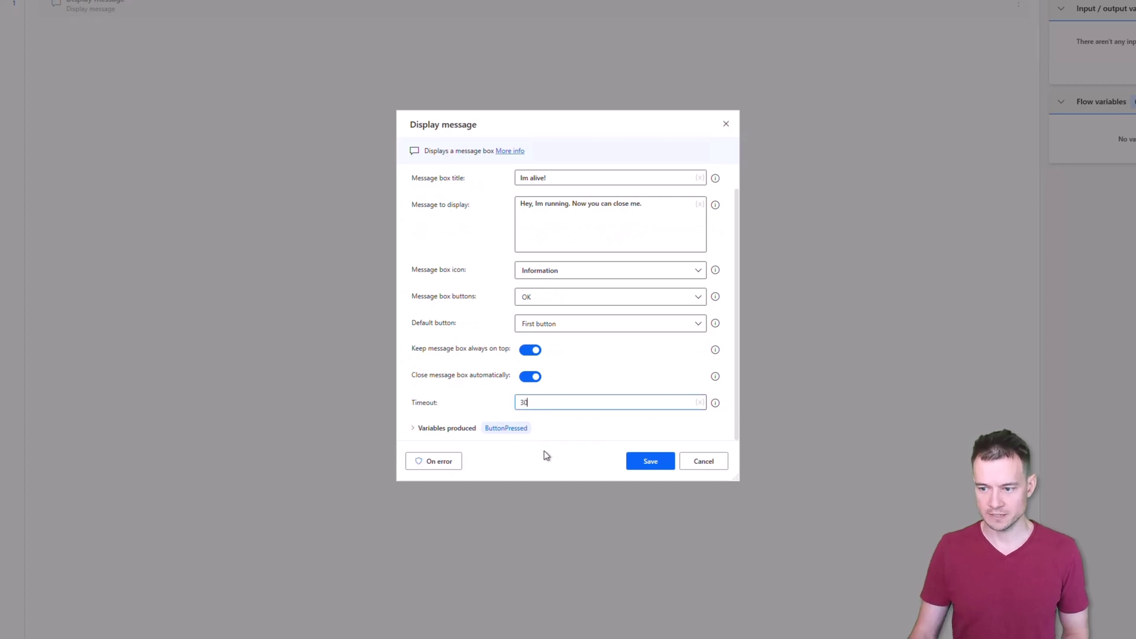
pyautogui.click(649, 461)
pyautogui.hotkey('ctrl', 's')
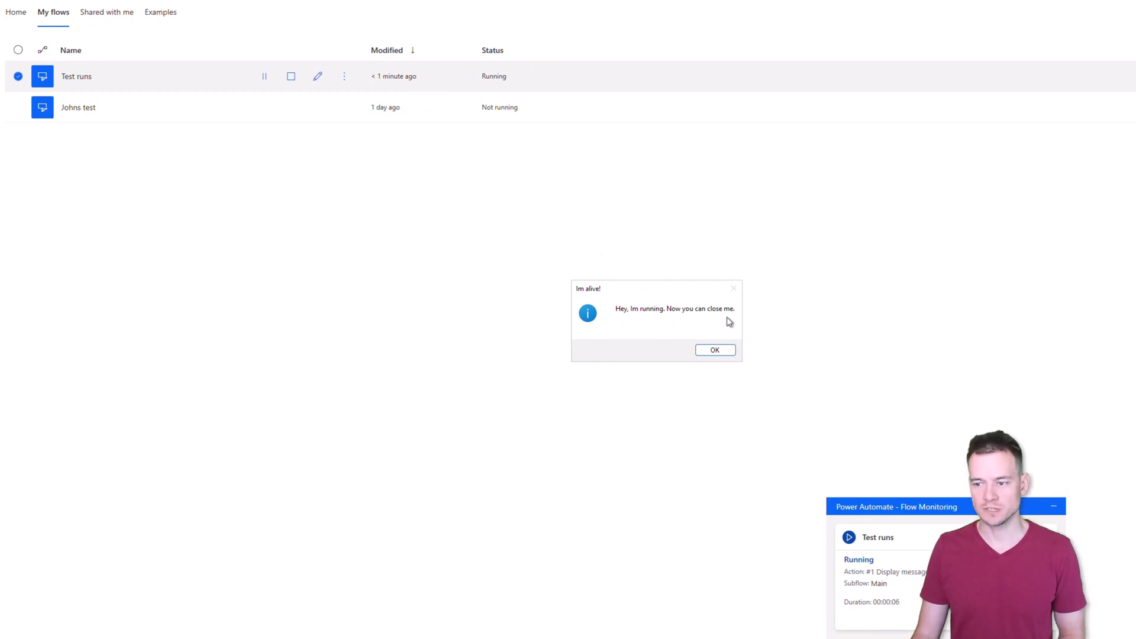
# - Dismiss the Im alive! message so the Test runs run can finish
pyautogui.click(720, 353)
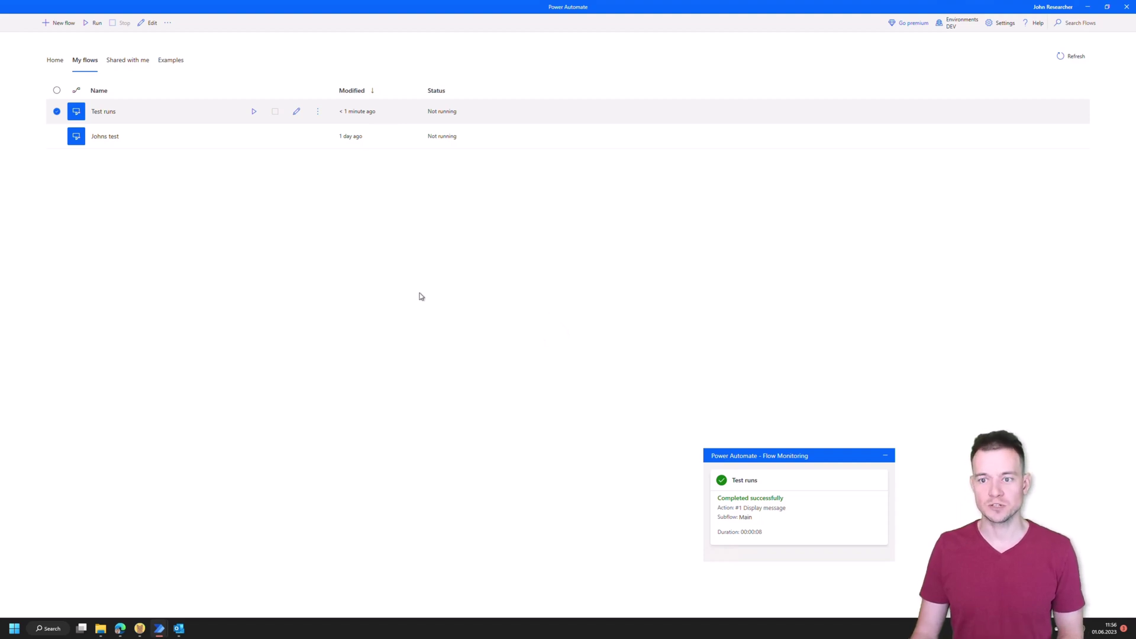
# - Create a desktop shortcut for Test runs from its row's options menu
pyautogui.click(318, 111)
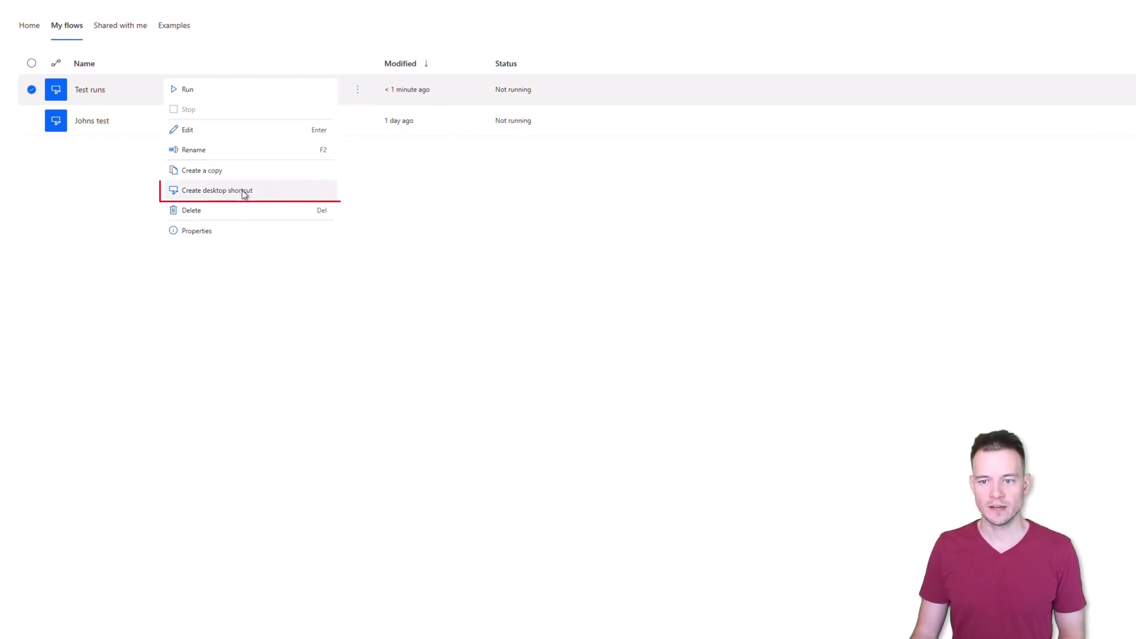
pyautogui.click(275, 195)
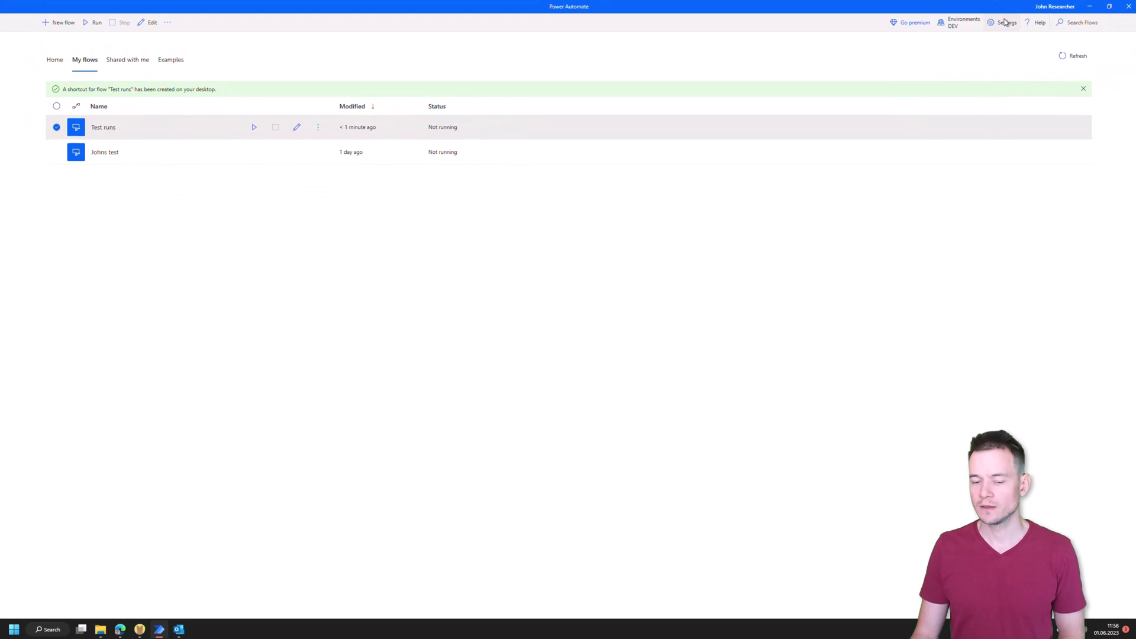
# - Move the Test runs desktop shortcut to the centre of the desktop and return to Power Automate
pyautogui.press('super+d')
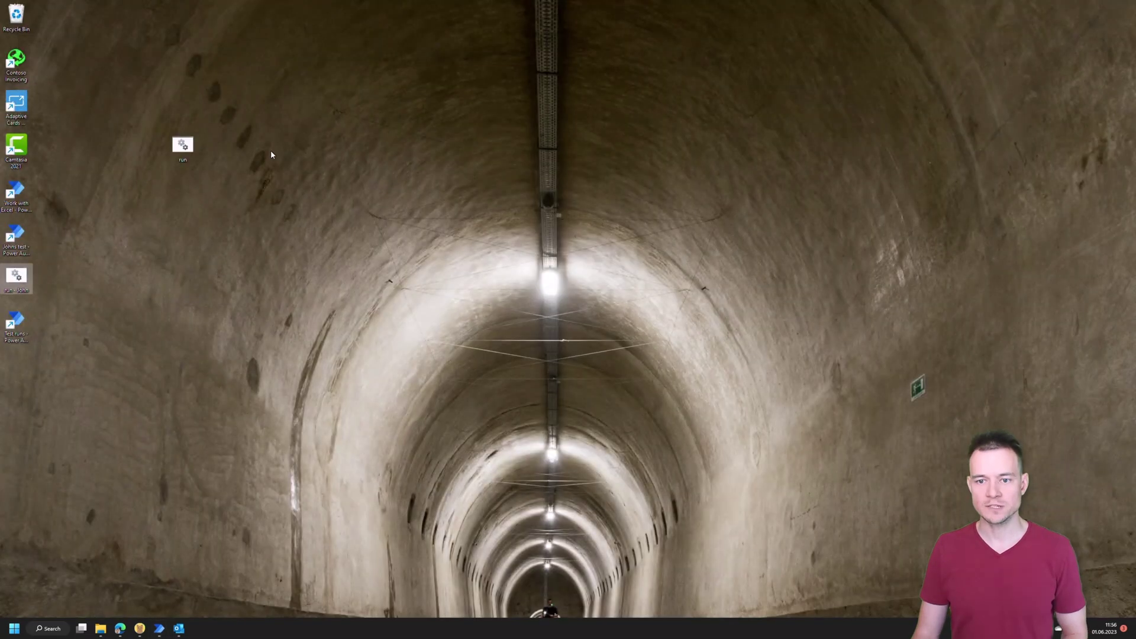
pyautogui.moveTo(27, 340); pyautogui.dragTo(506, 251)
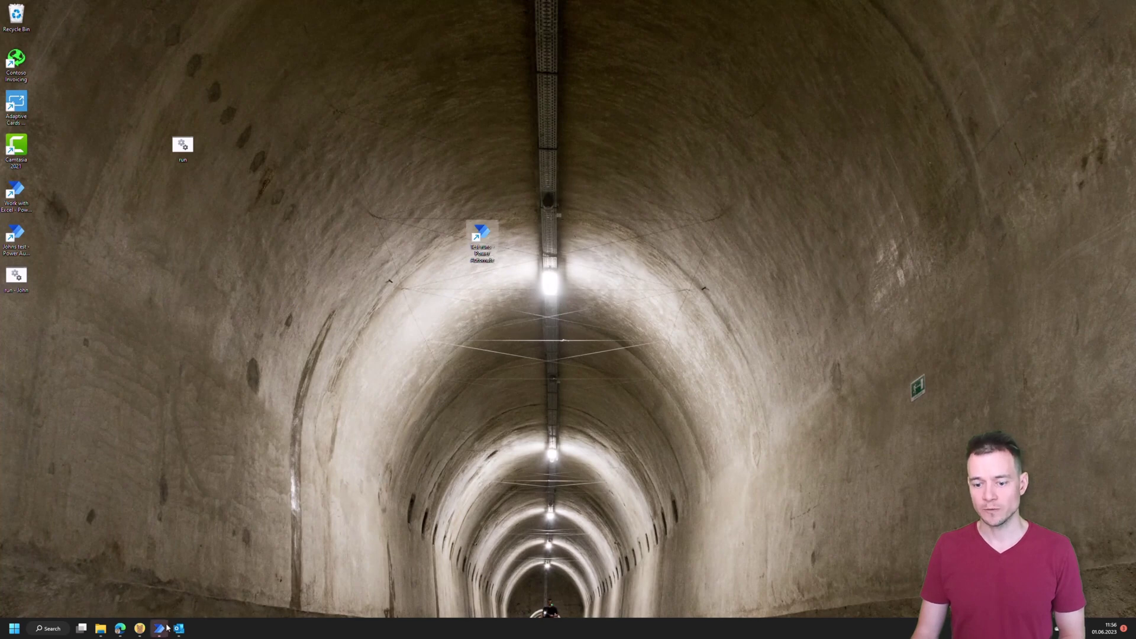
pyautogui.moveTo(167, 627)
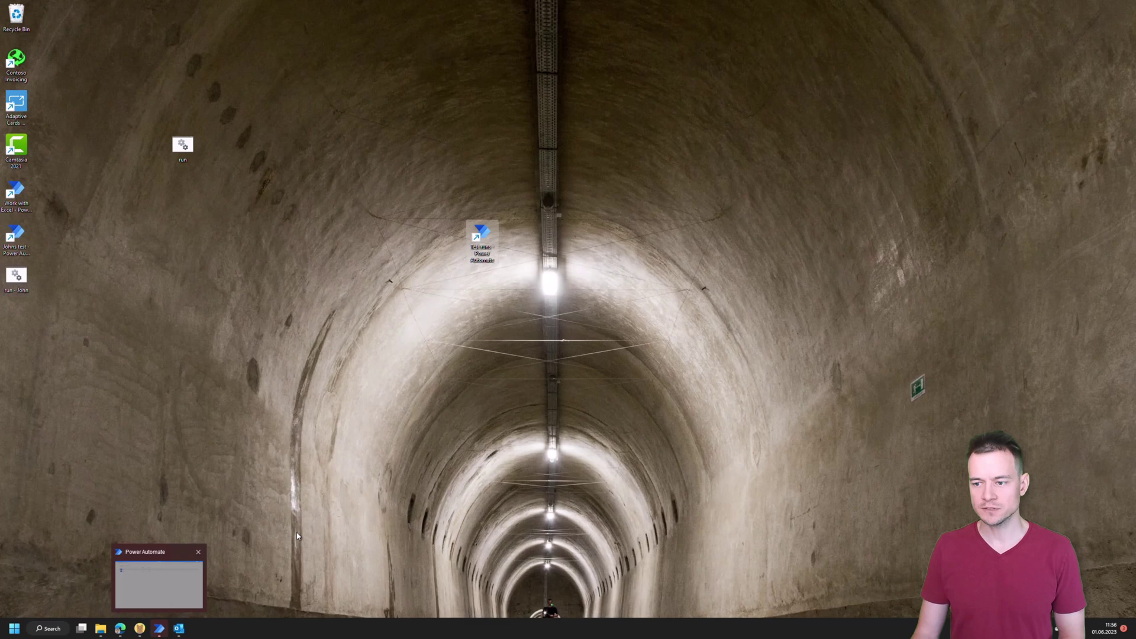
pyautogui.click(159, 628)
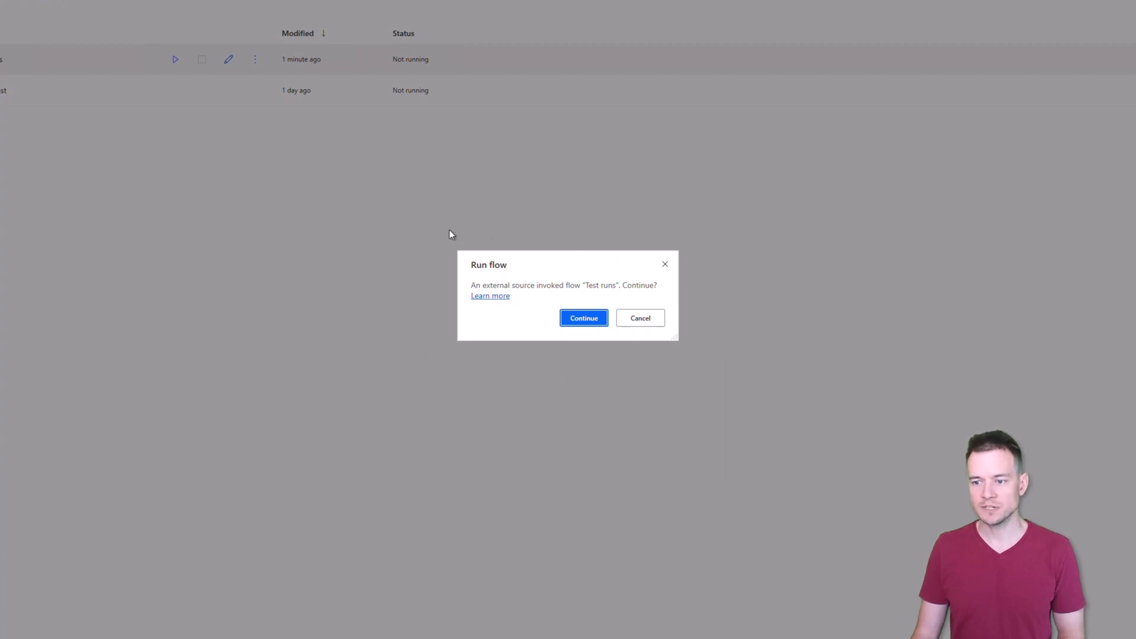
# - Allow the externally launched Test runs flow to run, dismiss its Im alive! message, and reselect the flow
pyautogui.click(598, 321)
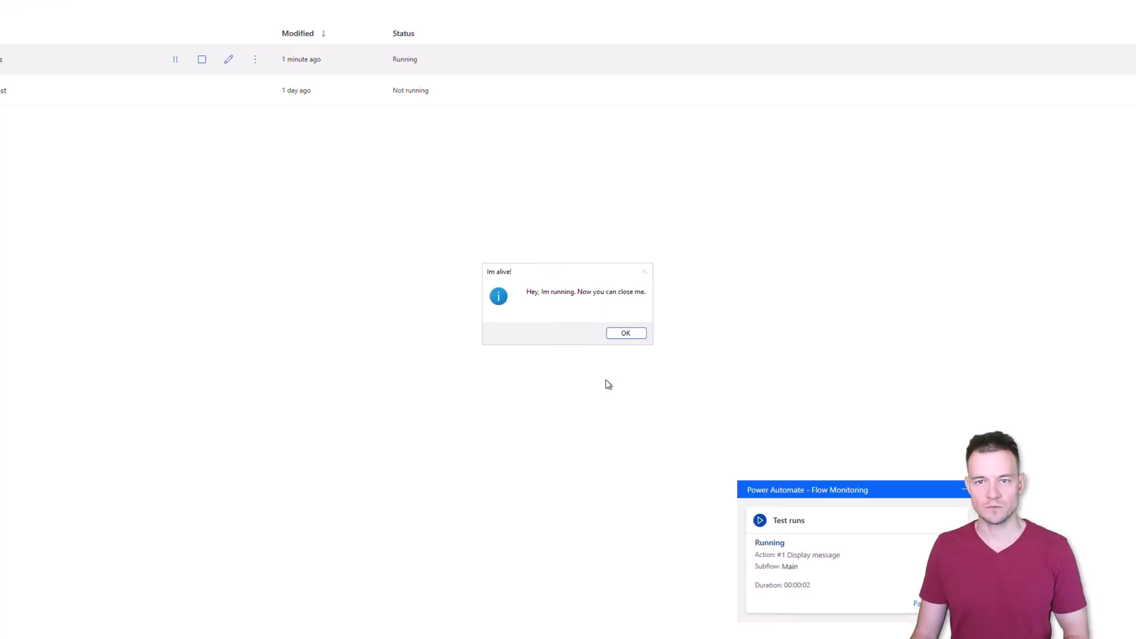
pyautogui.click(625, 333)
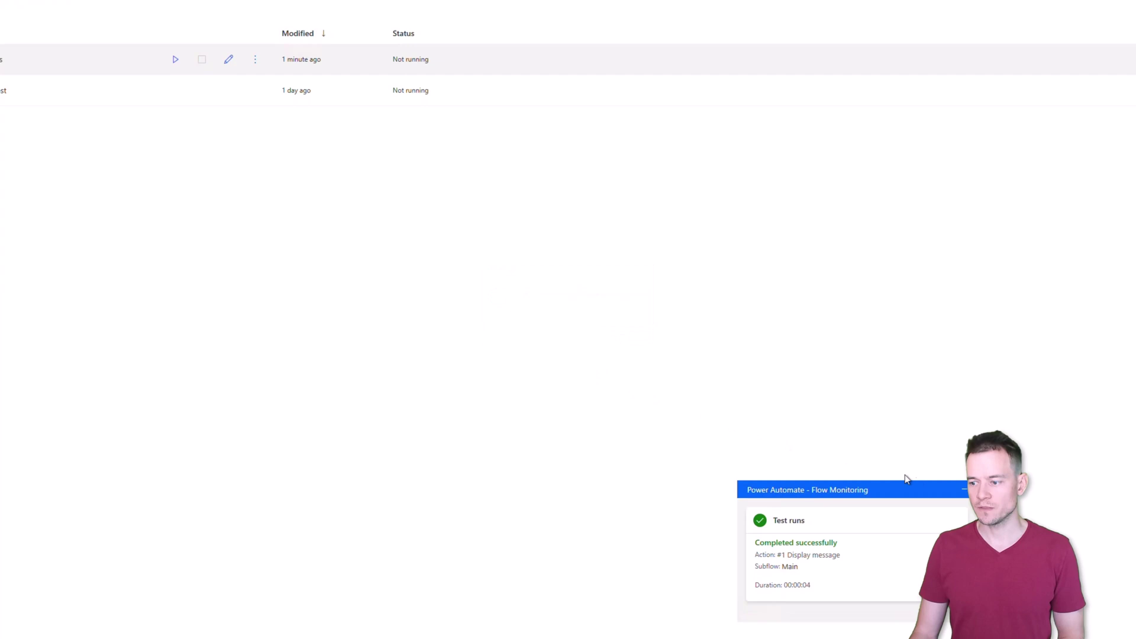
pyautogui.click(963, 496)
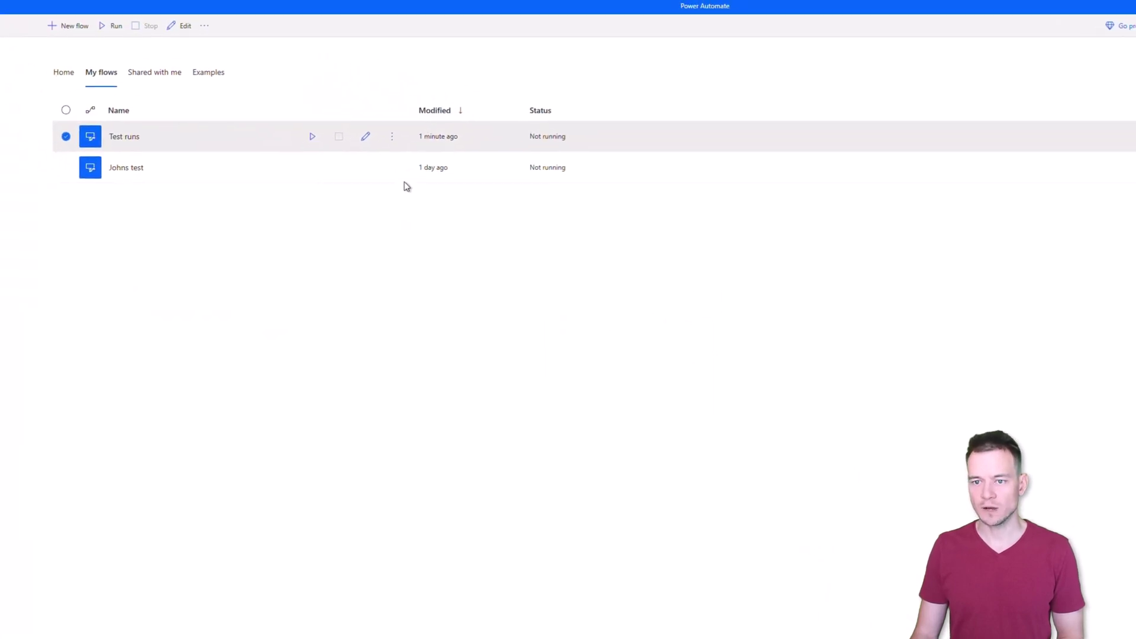
pyautogui.click(255, 62)
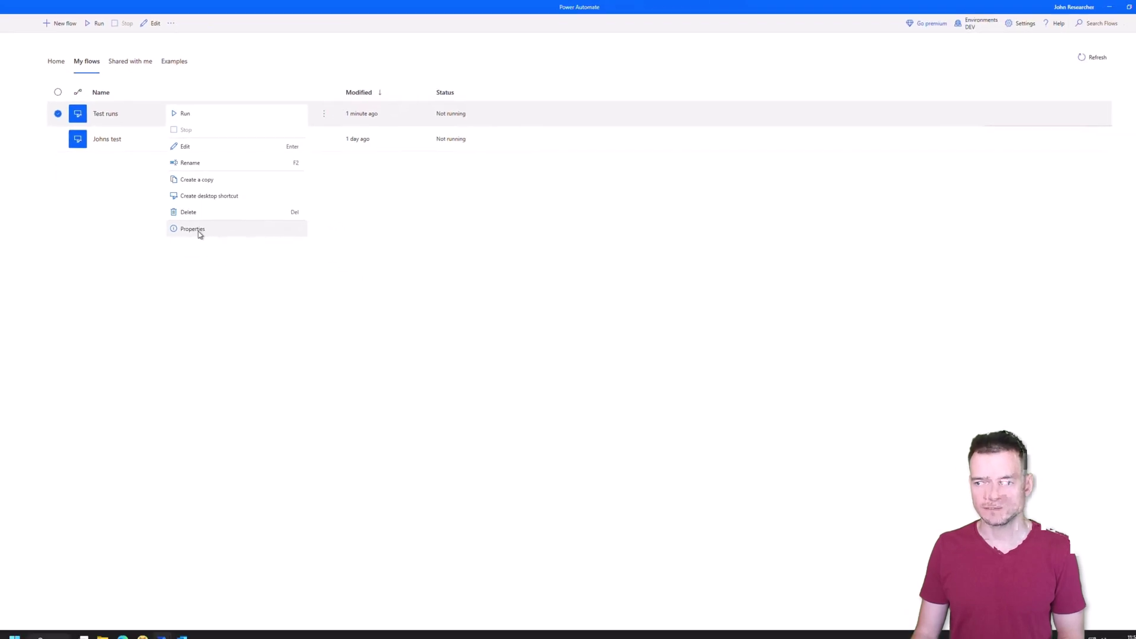
# - Assign Test runs the Ctrl + Shift + T run shortcut in its General properties
pyautogui.click(199, 232)
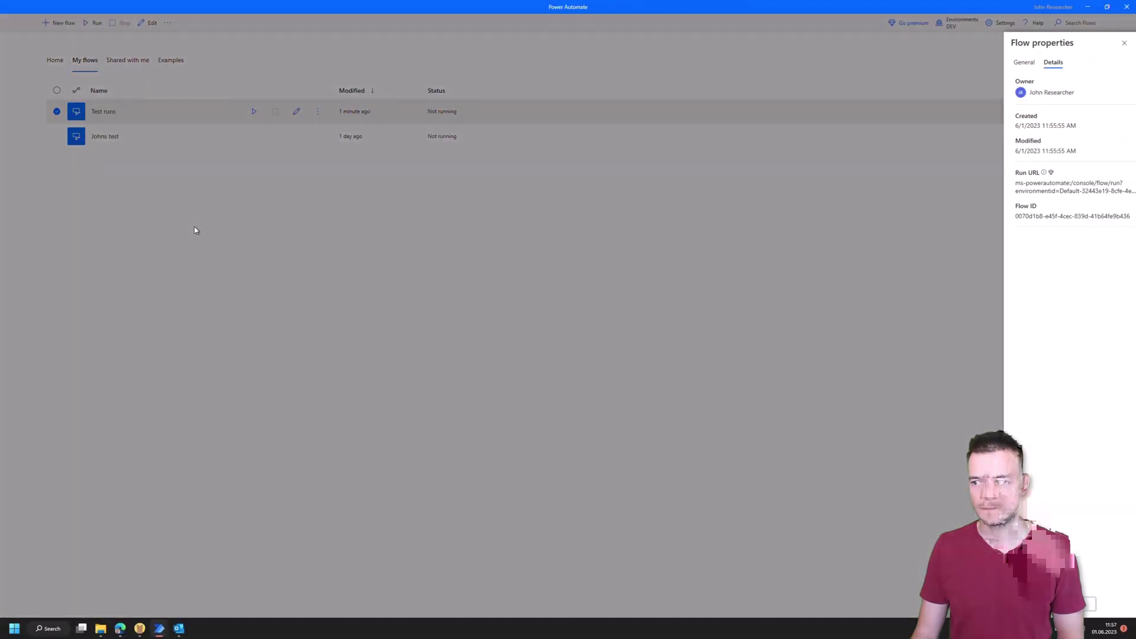
pyautogui.click(1008, 67)
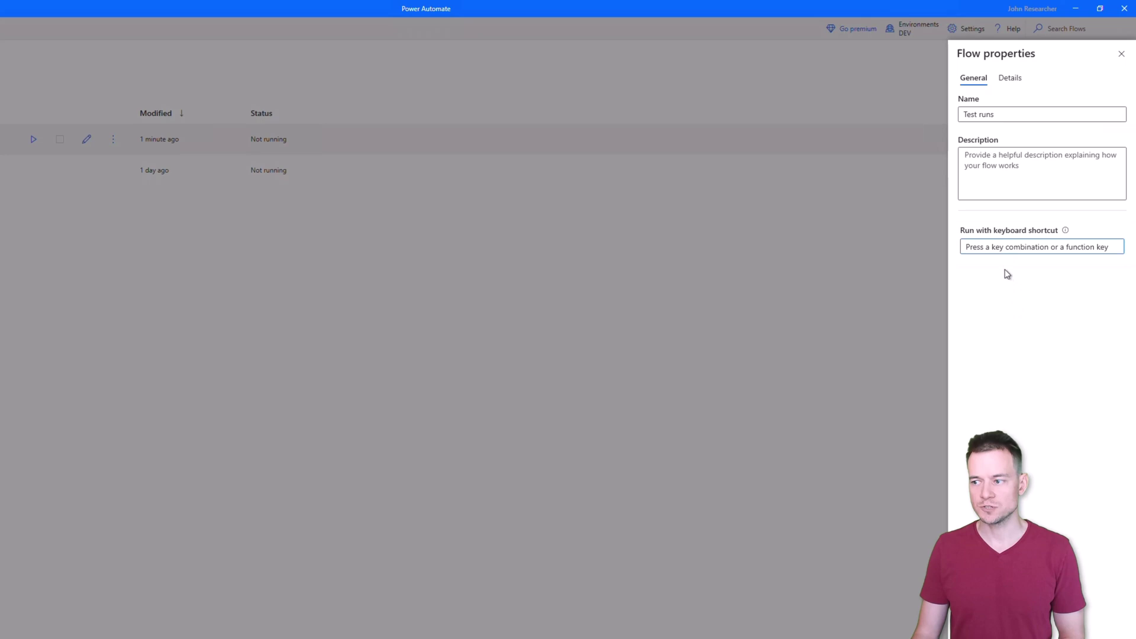
pyautogui.click(1003, 252)
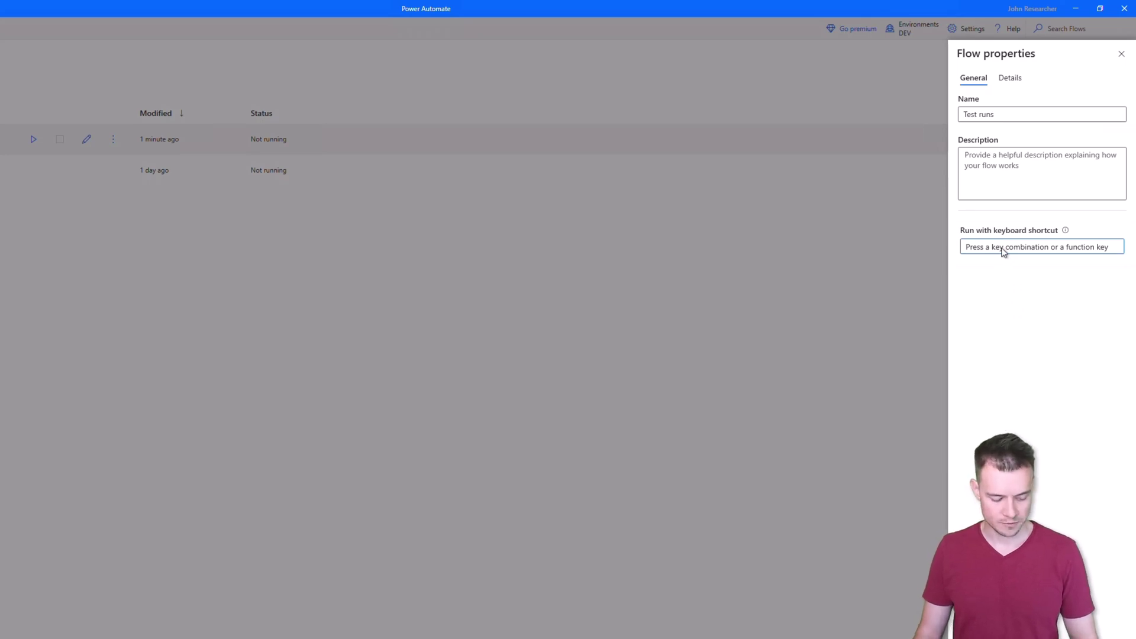
pyautogui.press('ctrl')
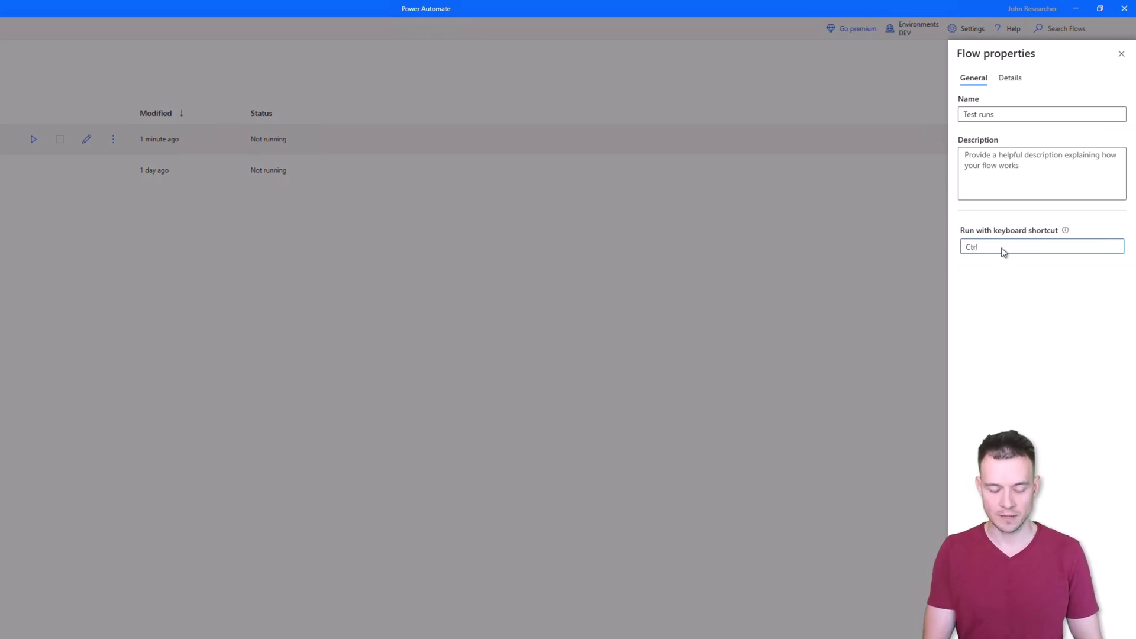
pyautogui.hotkey('ctrl', 'shift', 't')
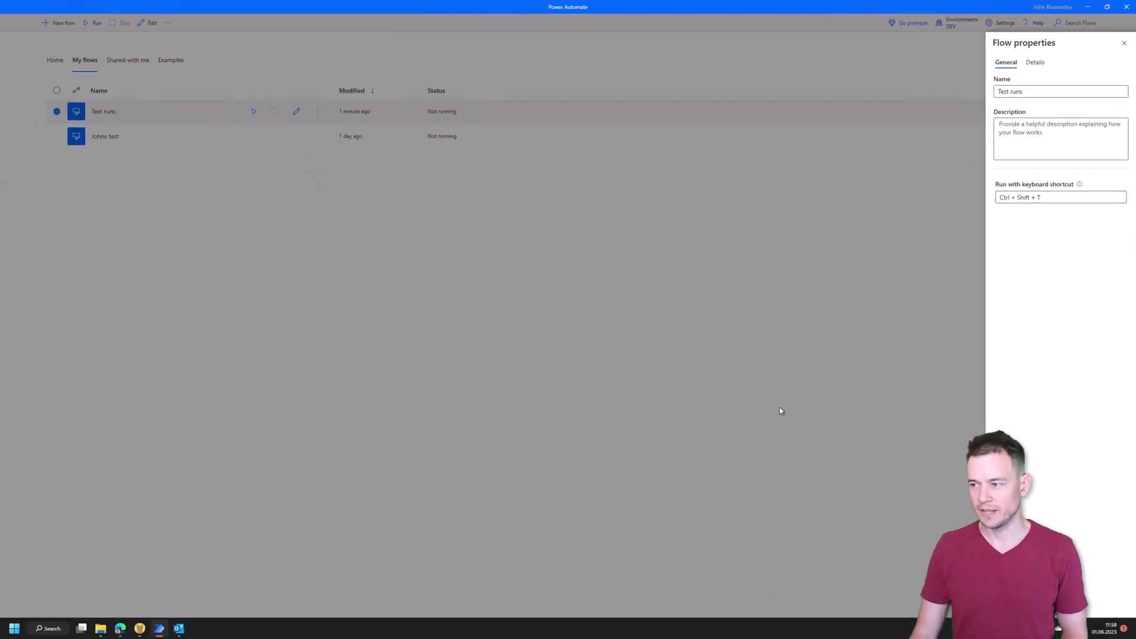
pyautogui.click(1124, 43)
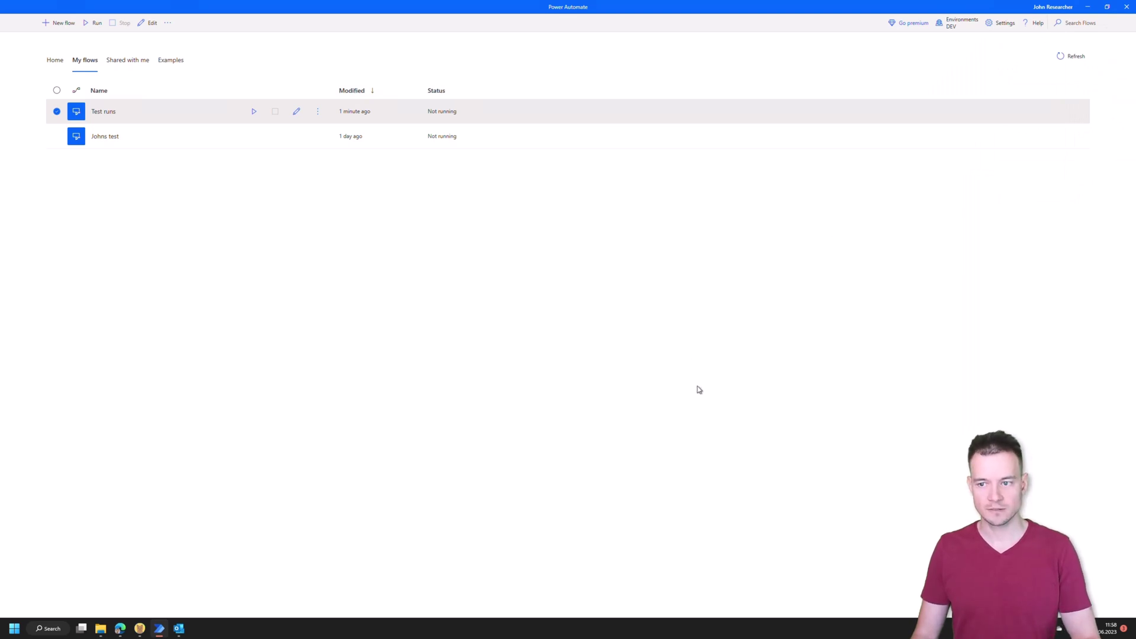
# - Run Test runs via its keyboard shortcut, dismiss the message, and minimise Flow Monitoring
pyautogui.hotkey('ctrl', 'shift', 'r')
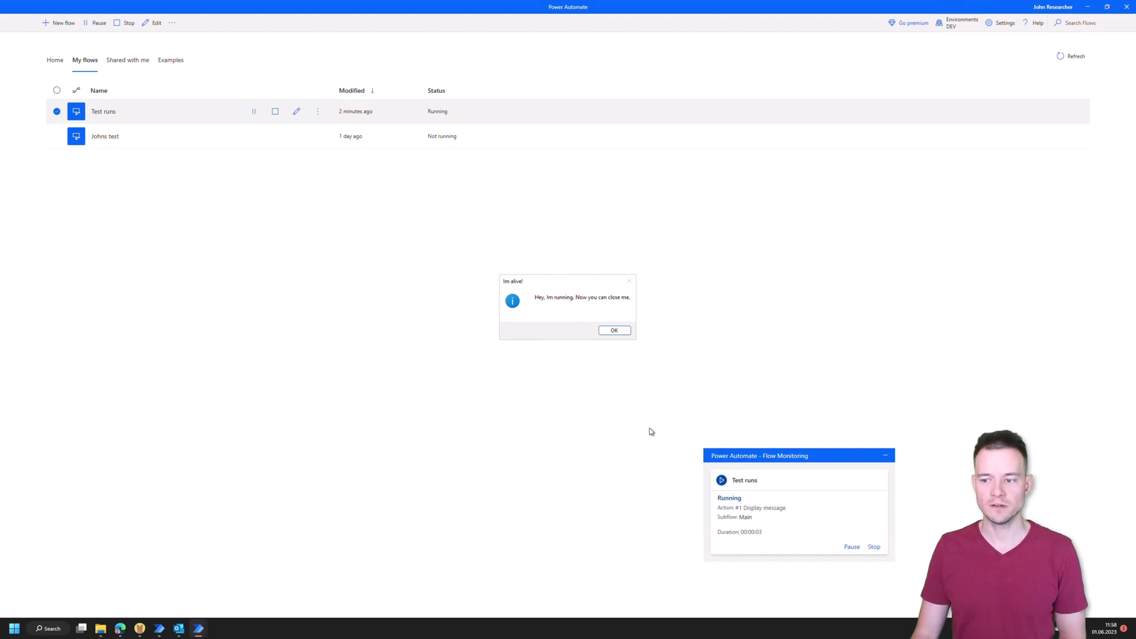
pyautogui.click(615, 331)
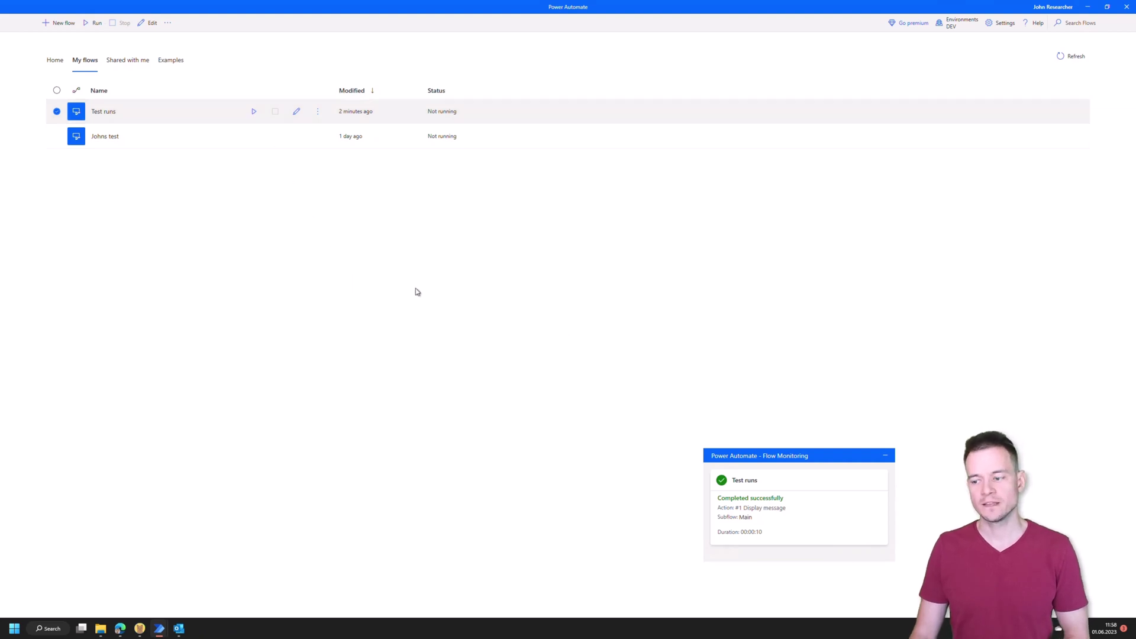
pyautogui.click(887, 456)
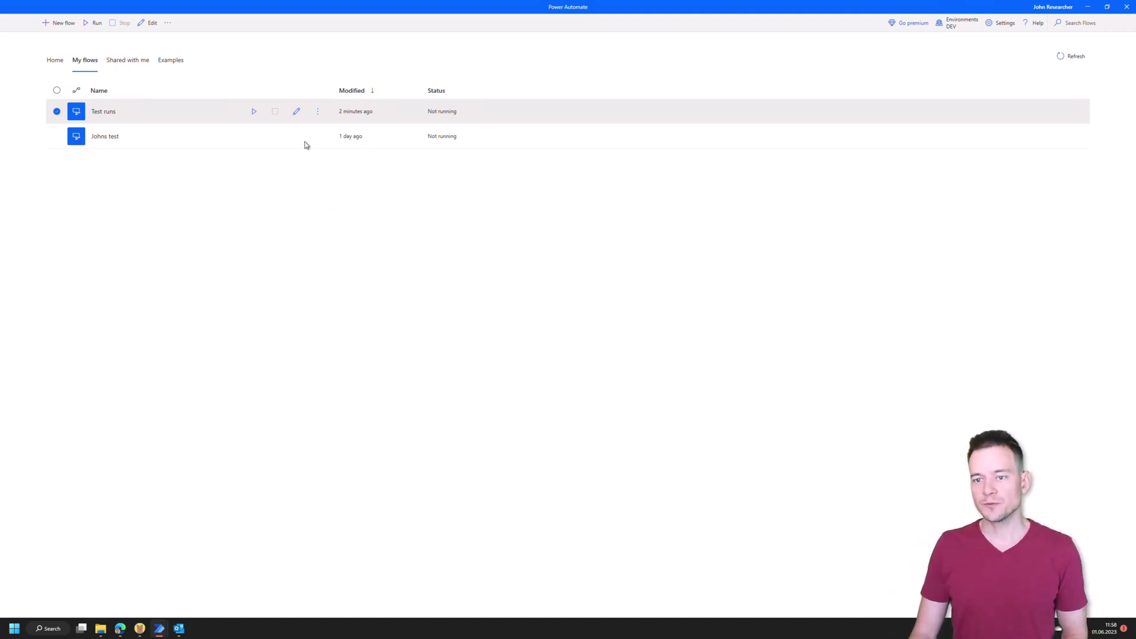
# - Copy the Test runs Run URL from the Details tab of its properties
pyautogui.click(318, 115)
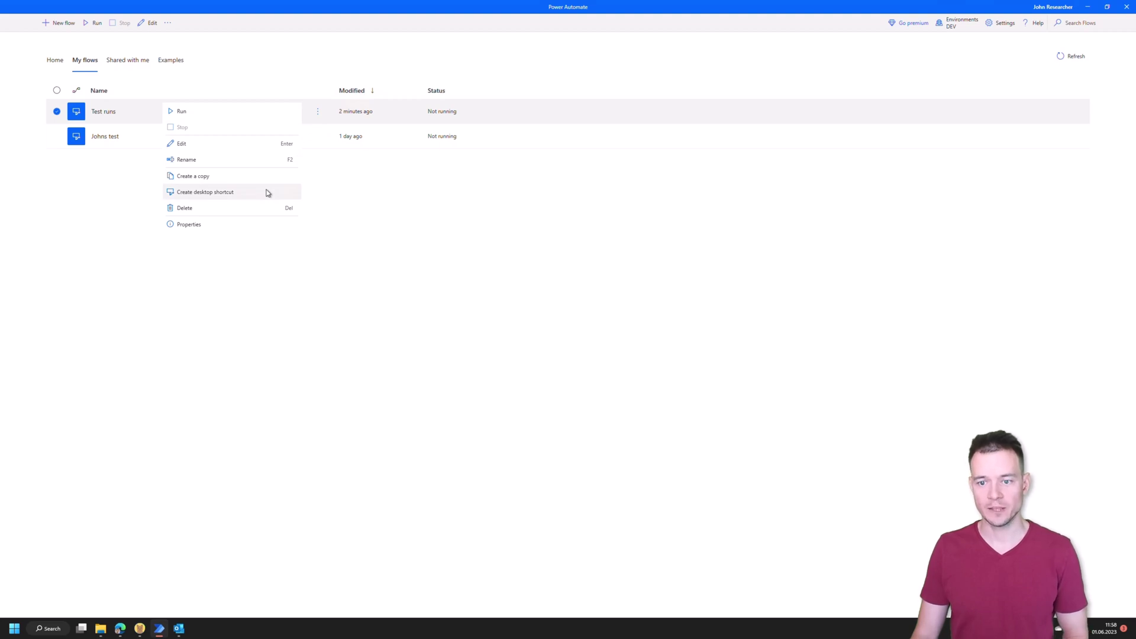
pyautogui.click(227, 231)
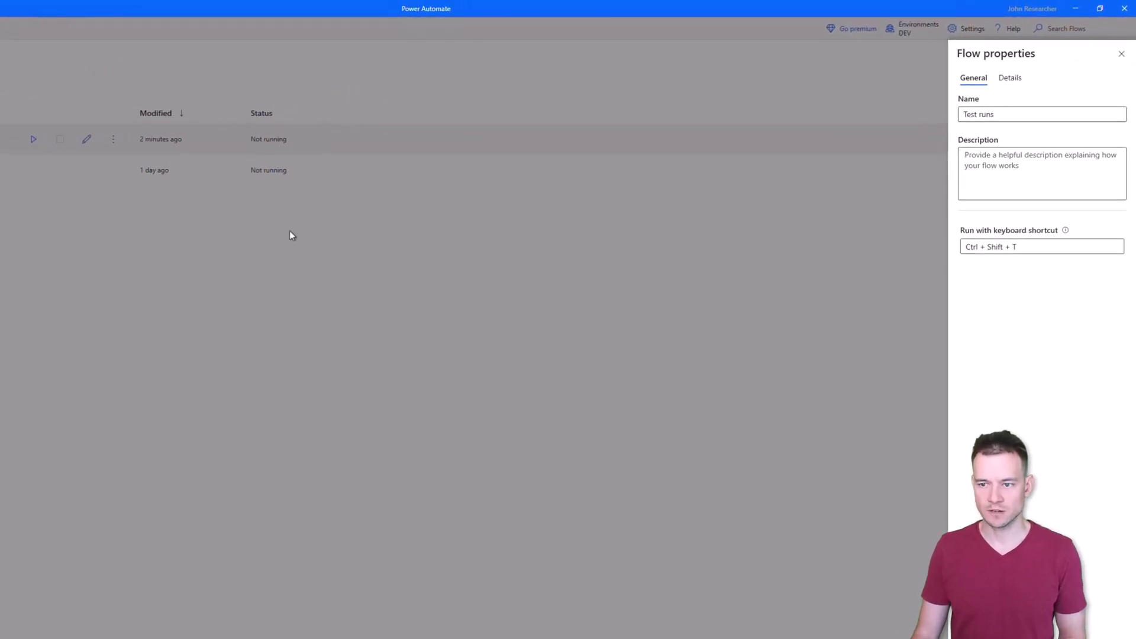
pyautogui.click(1010, 79)
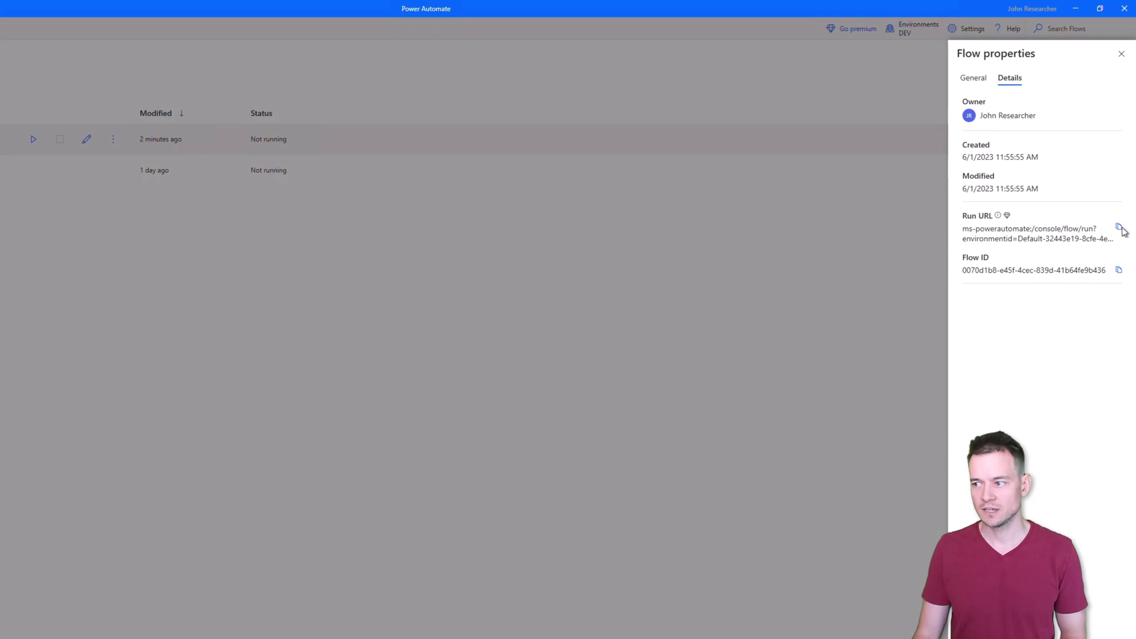
pyautogui.click(1121, 229)
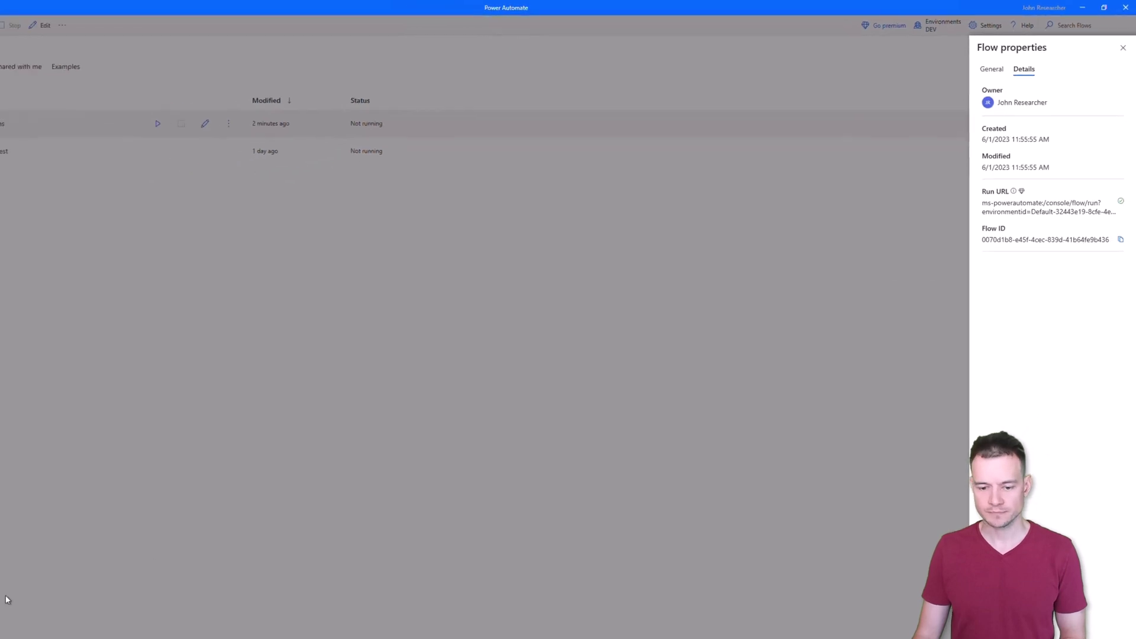
# - Launch Command Prompt as administrator from a 'cmd' search, then open a File Explorer window
pyautogui.click(14, 628)
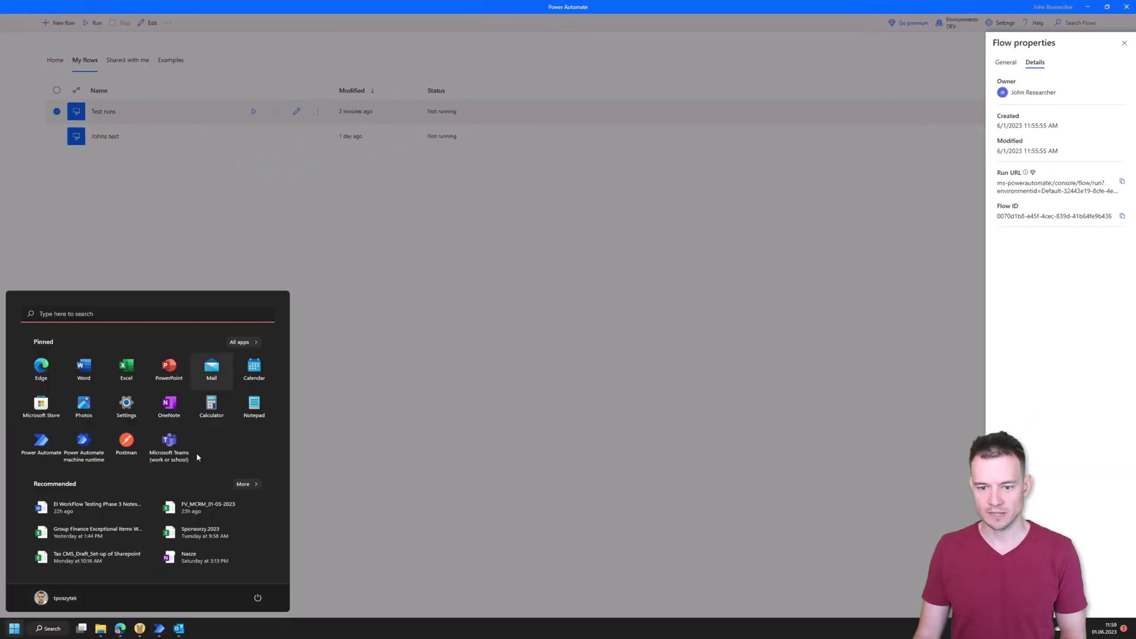
pyautogui.write('cmd')
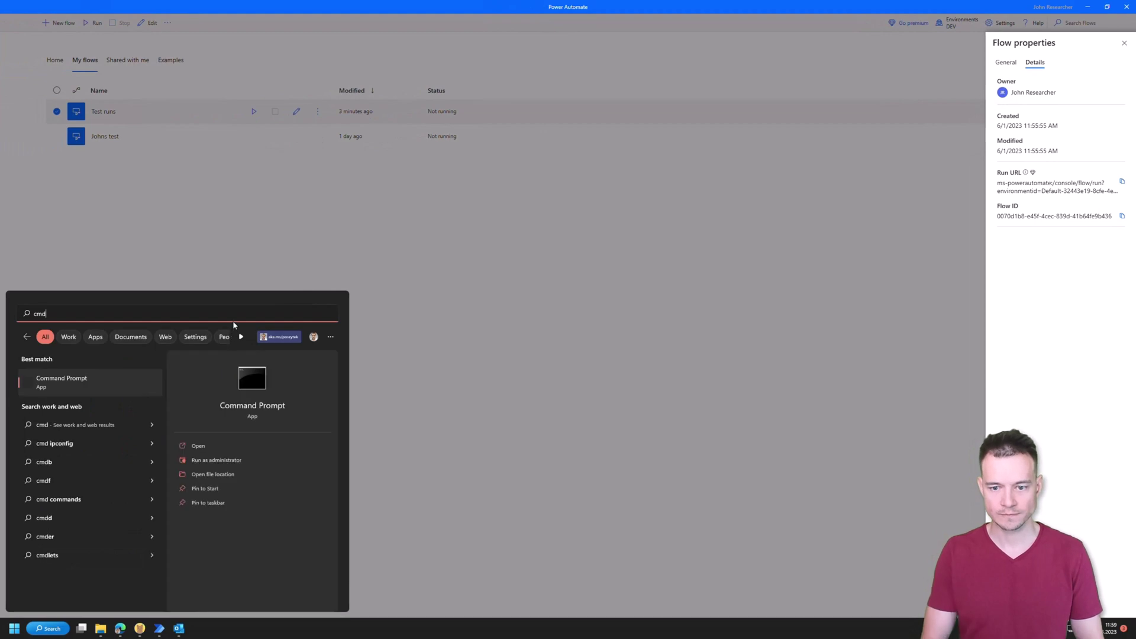
pyautogui.hotkey('ctrl', 'shift', 'Return')
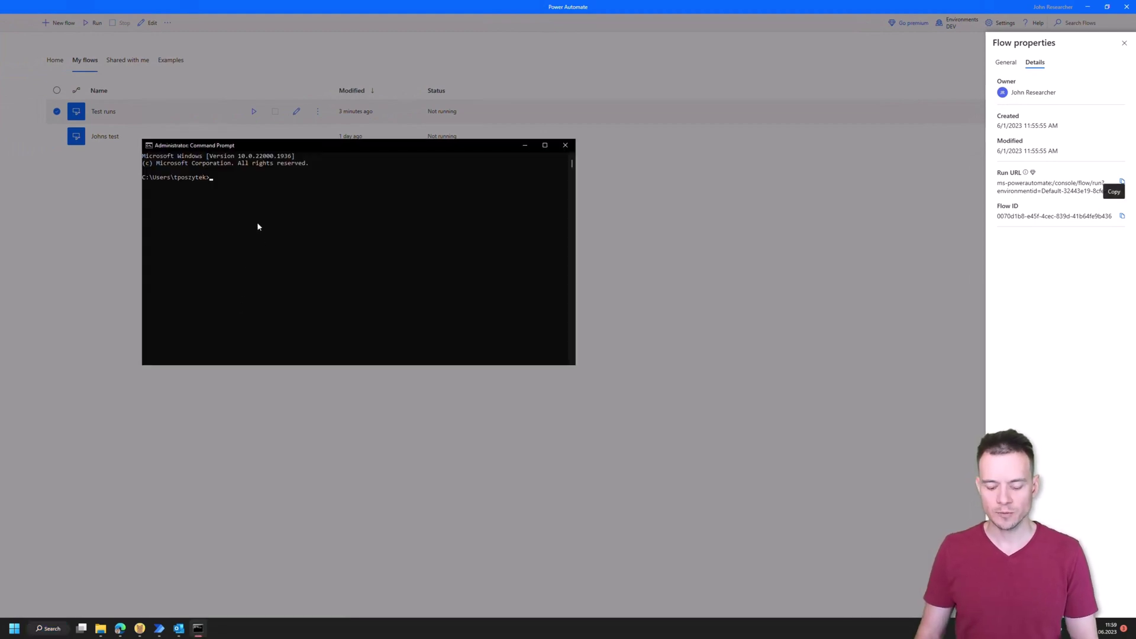
pyautogui.write('"')
pyautogui.press('BackSpace')
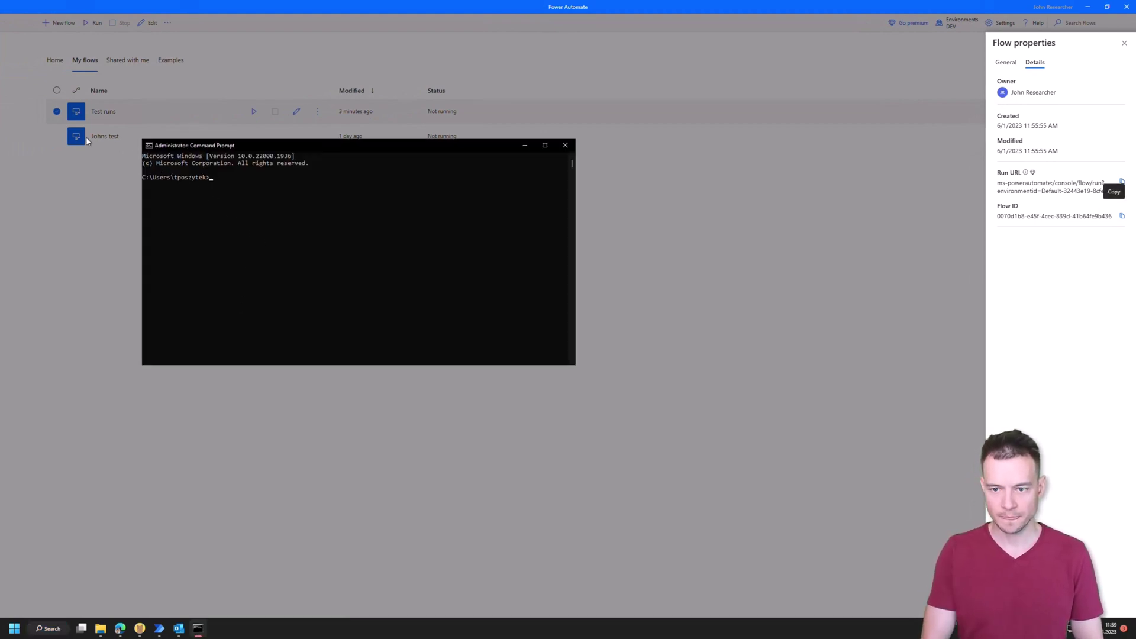
pyautogui.moveTo(102, 630)
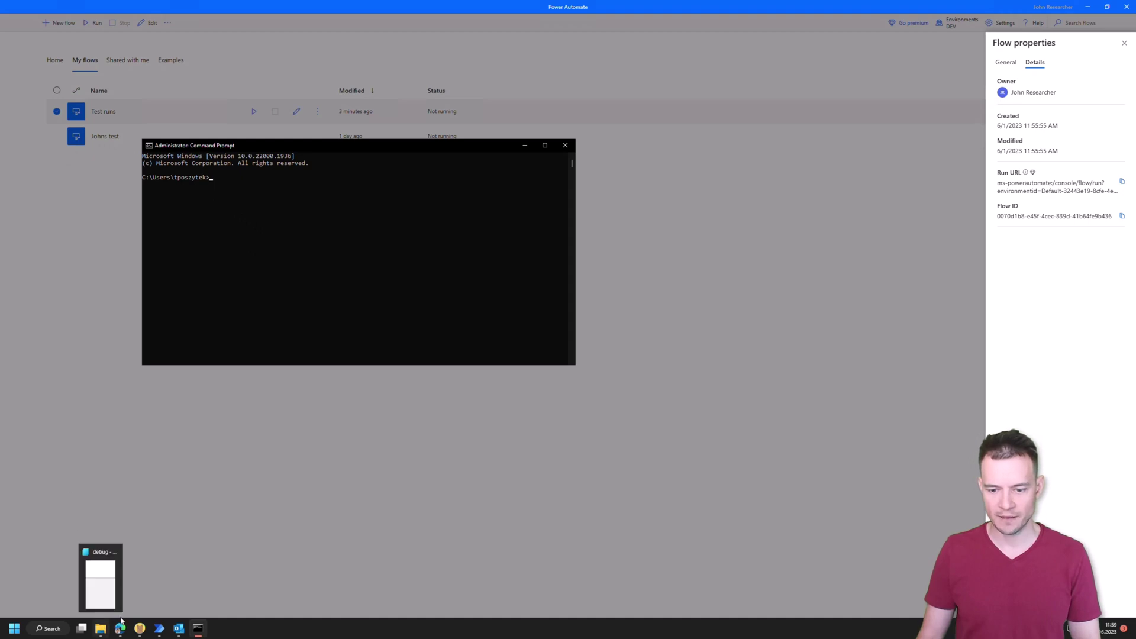
pyautogui.click(273, 456)
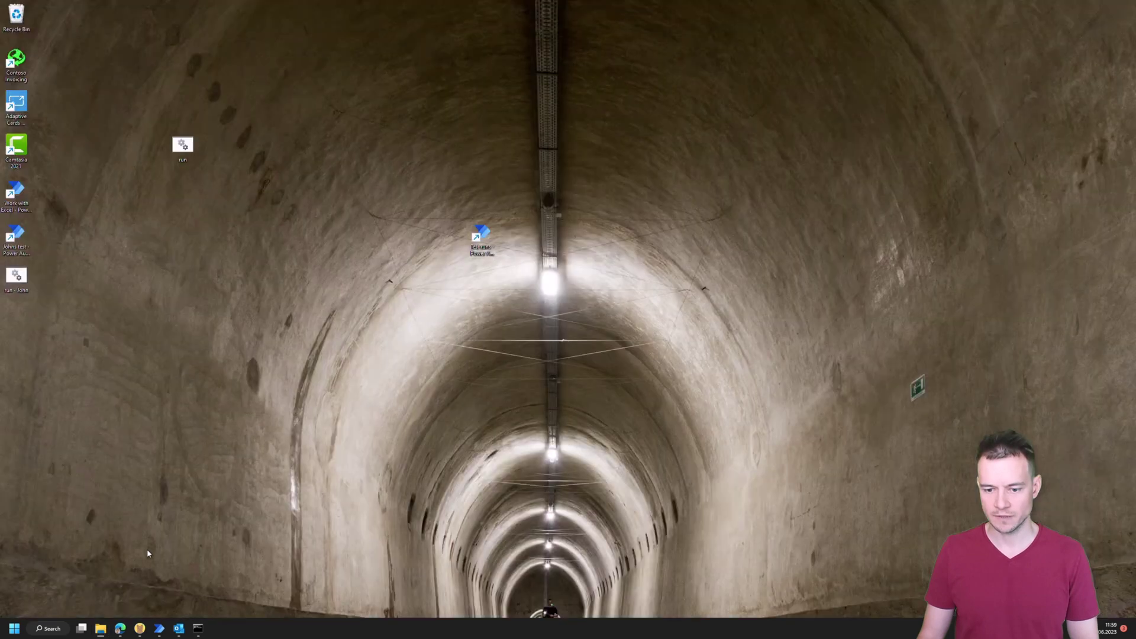
pyautogui.click(197, 628)
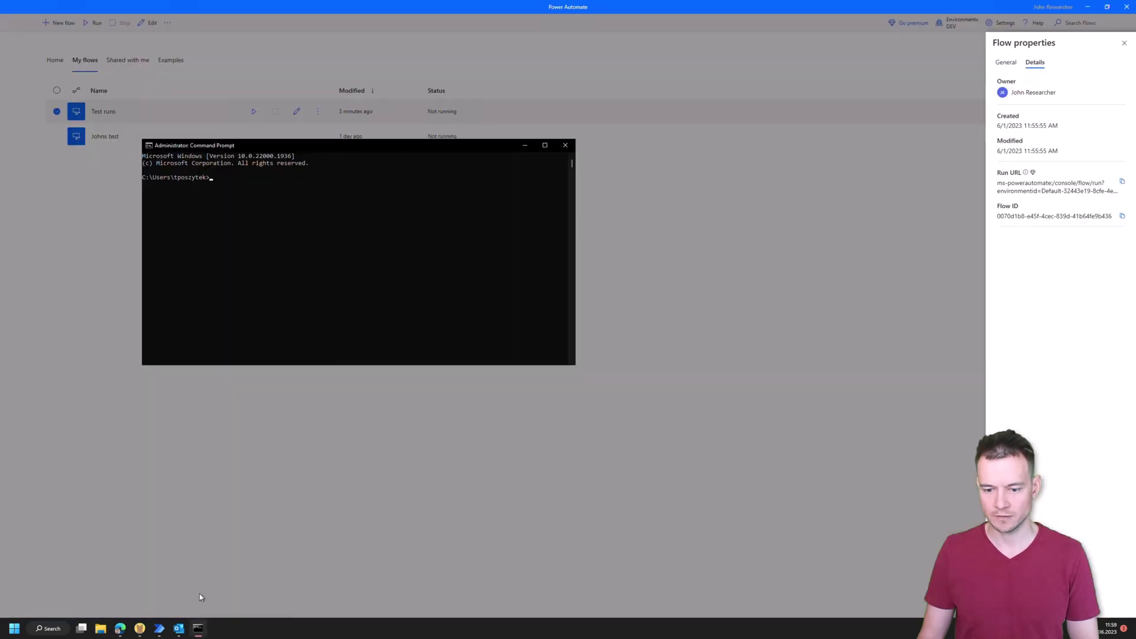
pyautogui.click(163, 585)
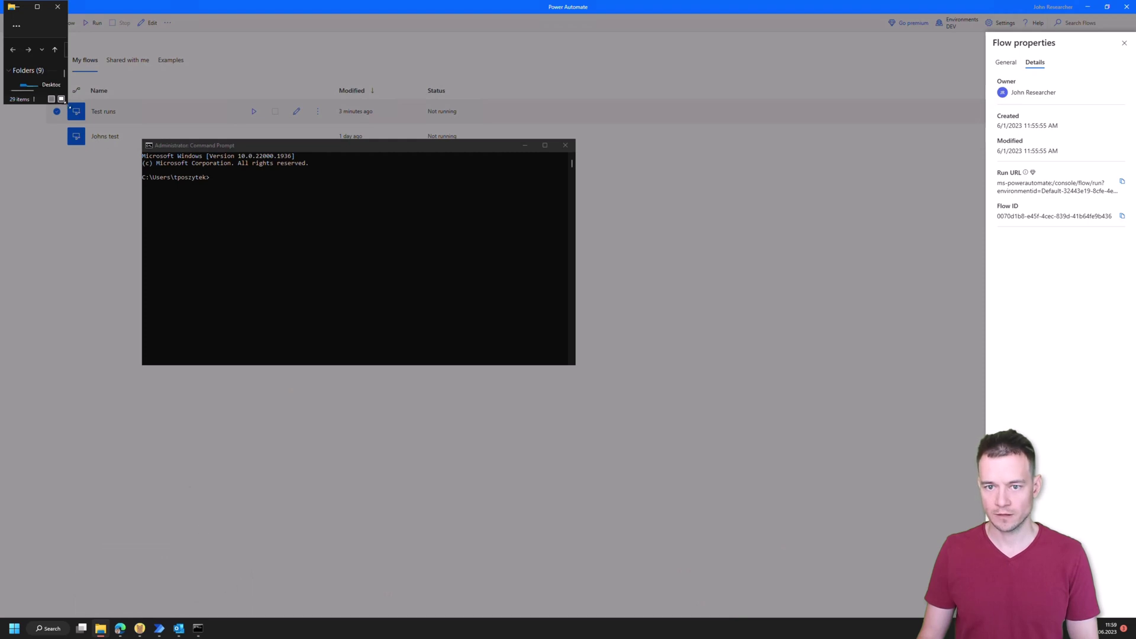
# - Browse to C:\Program Files (x86)\Power Automate Desktop and select the PAD.Console.Host application
pyautogui.moveTo(68, 104); pyautogui.dragTo(808, 488)
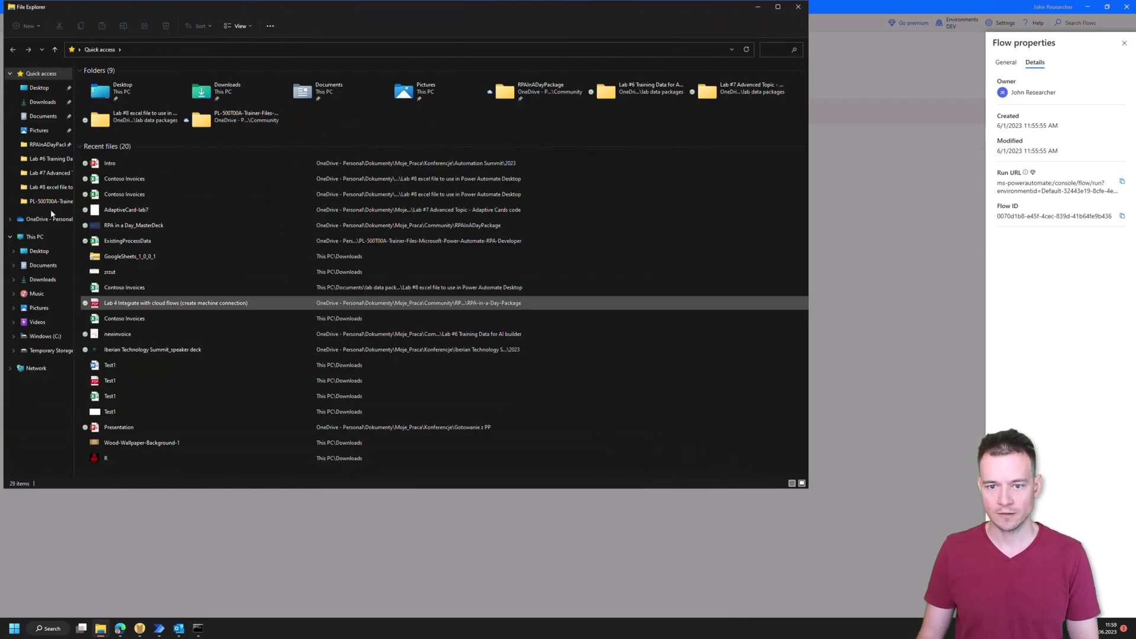
pyautogui.click(45, 336)
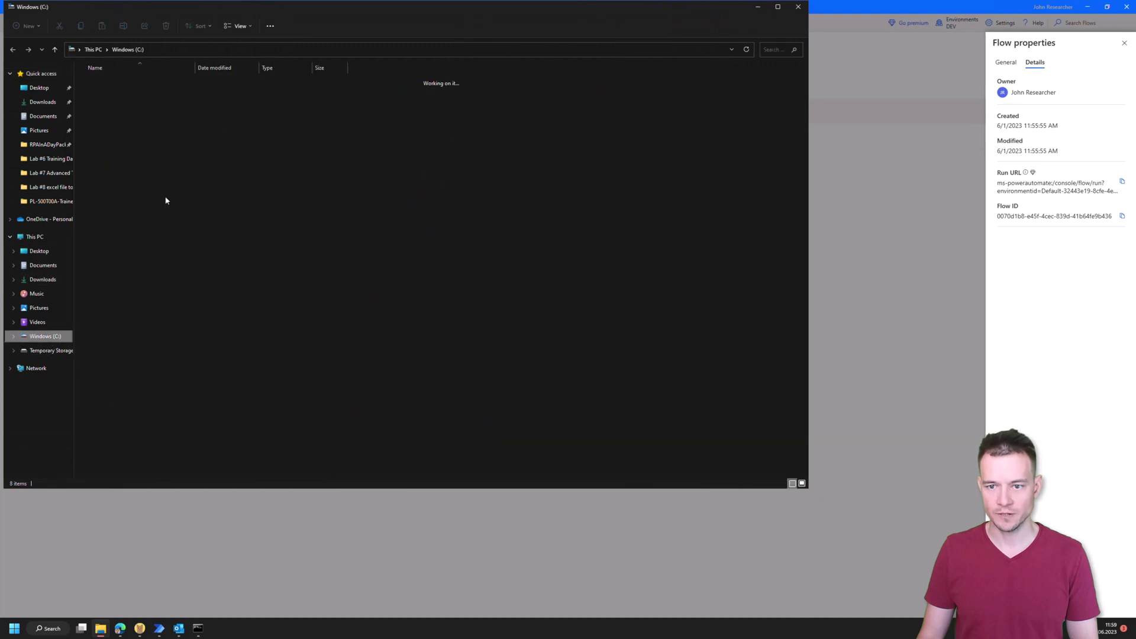
pyautogui.doubleClick(128, 137)
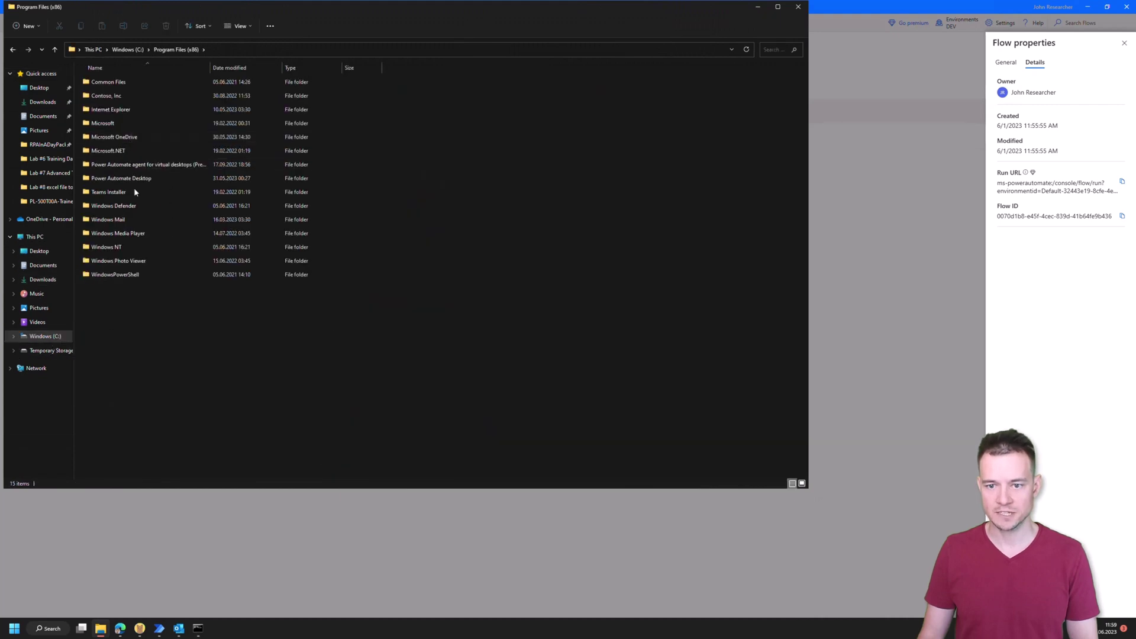
pyautogui.click(134, 179)
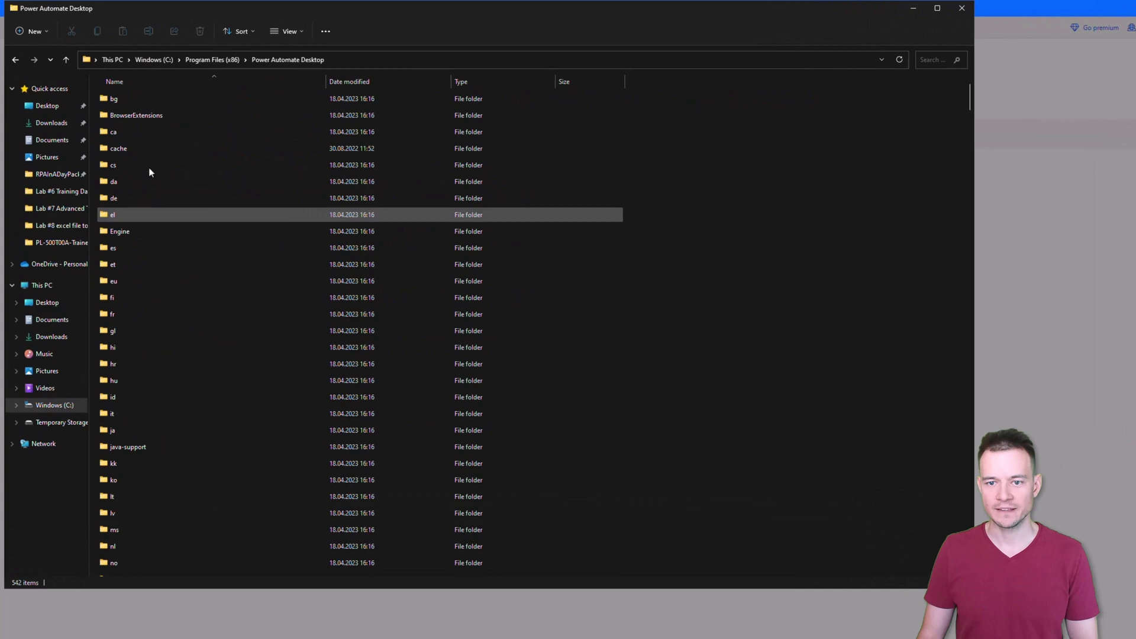
pyautogui.click(371, 63)
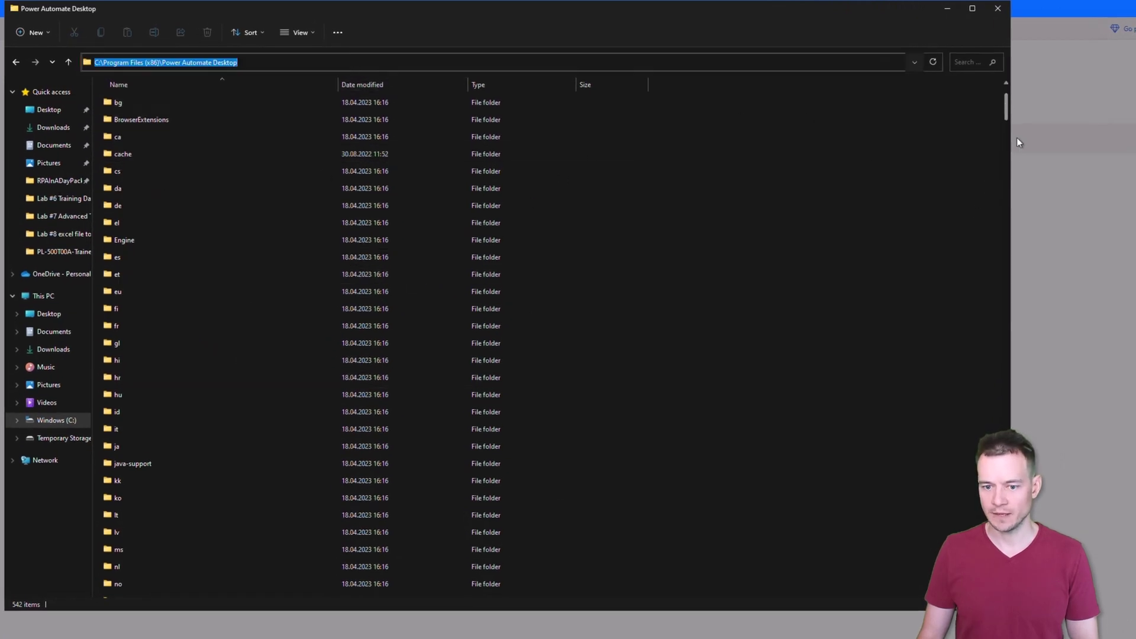
pyautogui.moveTo(1016, 142); pyautogui.dragTo(1006, 472)
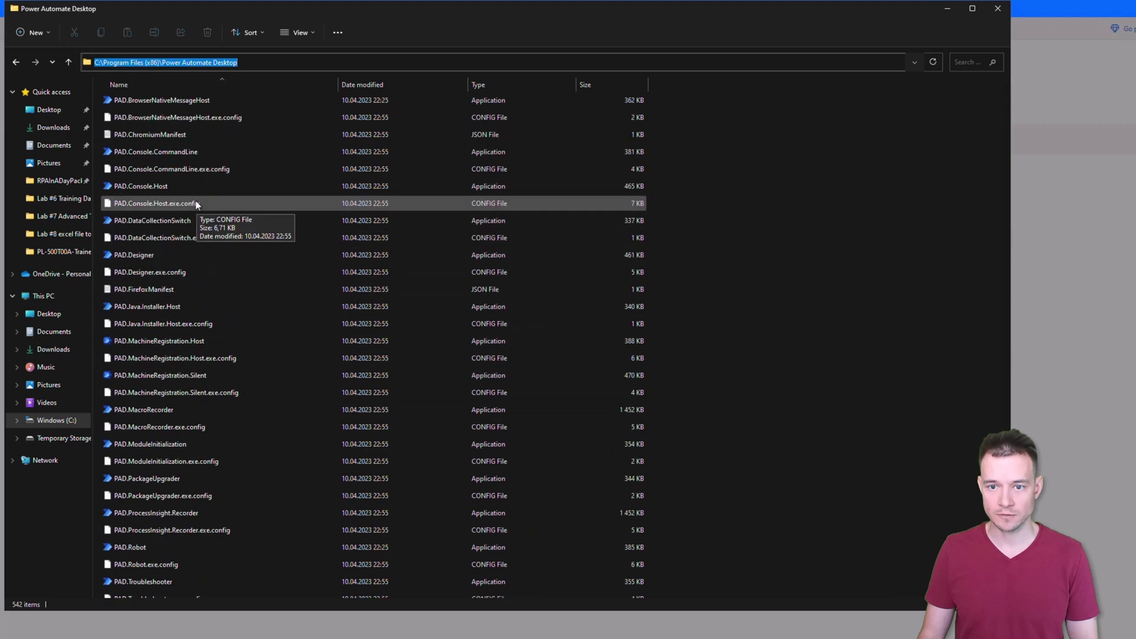
pyautogui.click(183, 189)
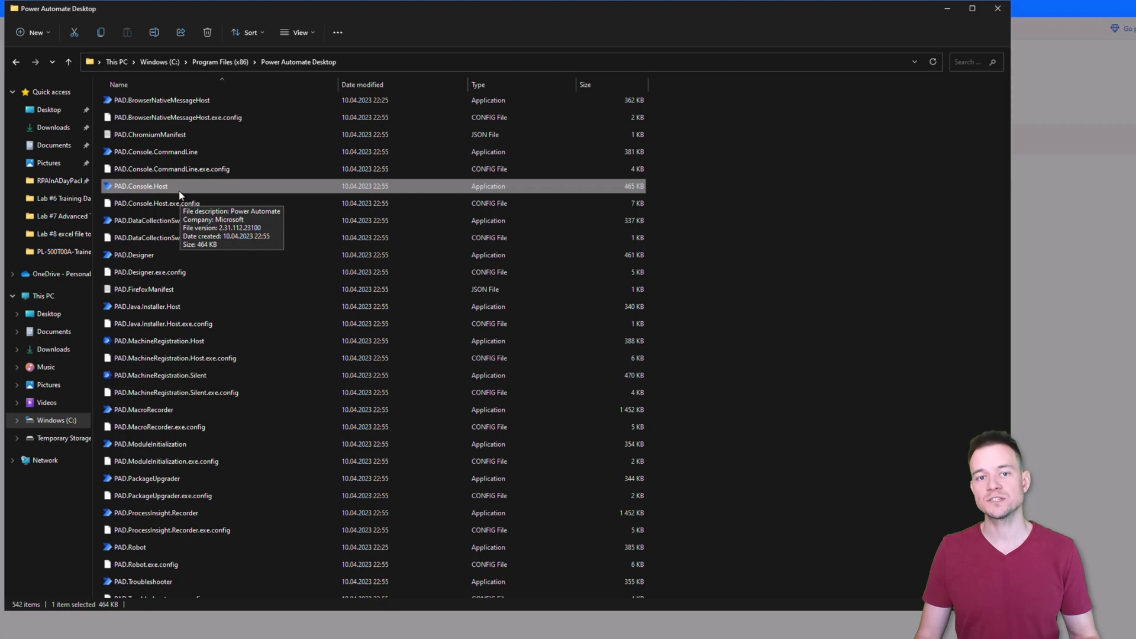
# - In Command Prompt, enter the quoted path to PAD.Console.Host.exe using the copied folder path
pyautogui.click(943, 11)
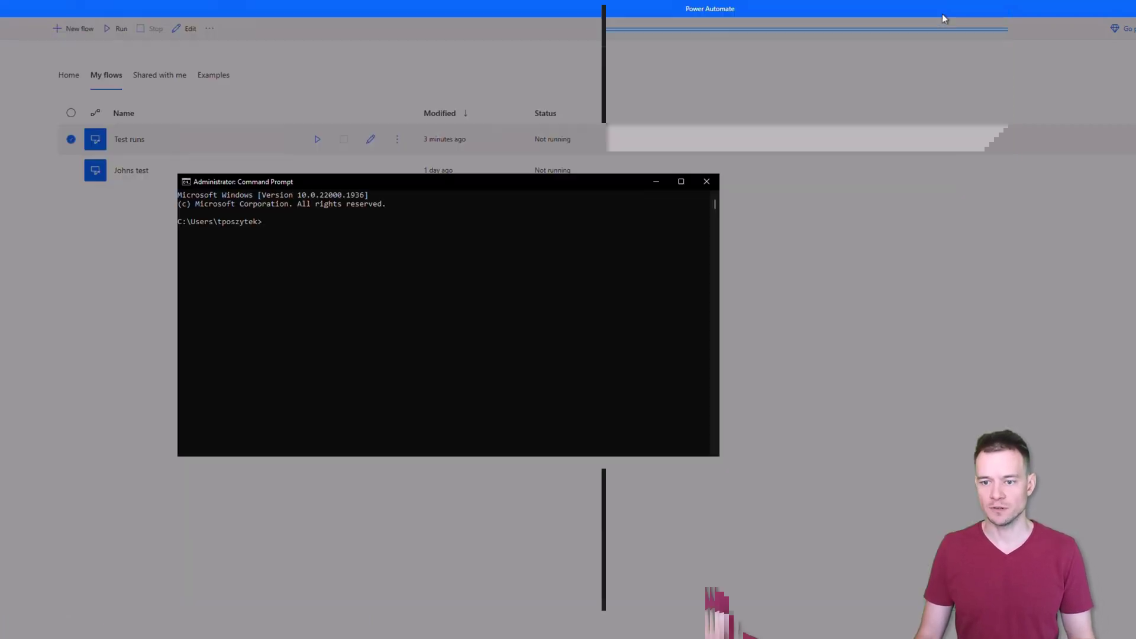
pyautogui.click(278, 229)
pyautogui.write('"')
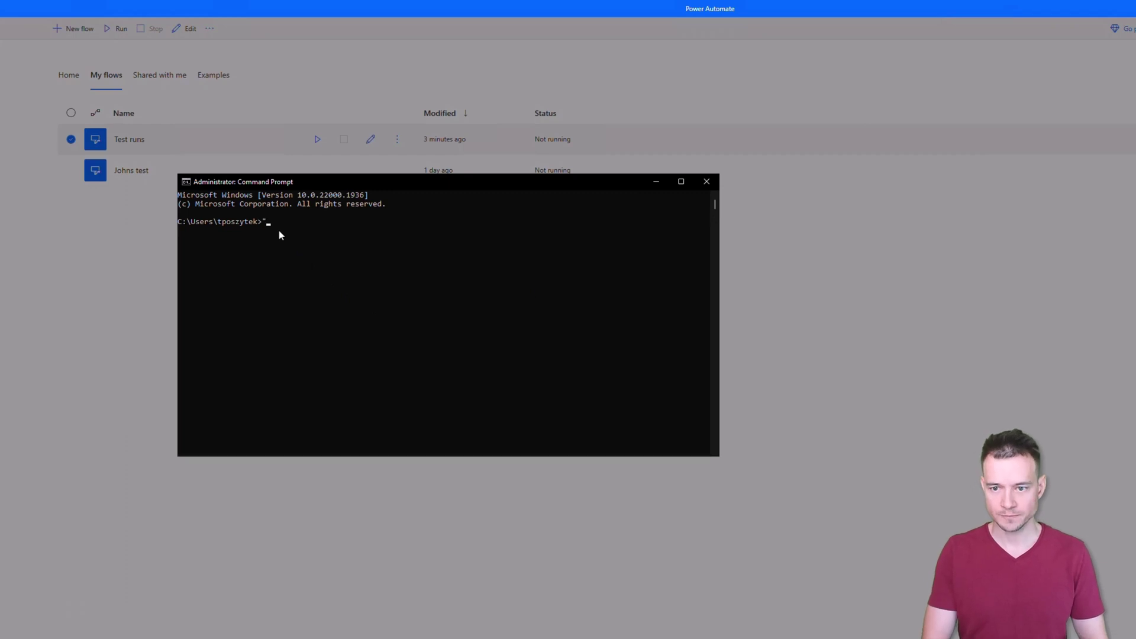
pyautogui.write('C:\\Program Files (x86)\\Power Automate Desktop\\')
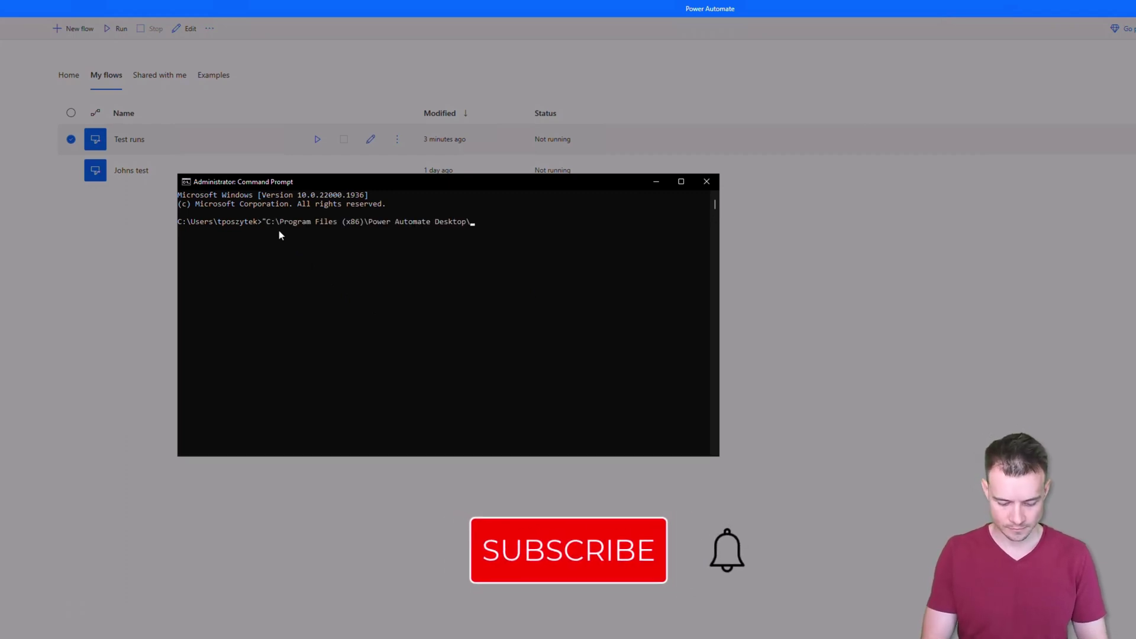
pyautogui.write('PAD.C')
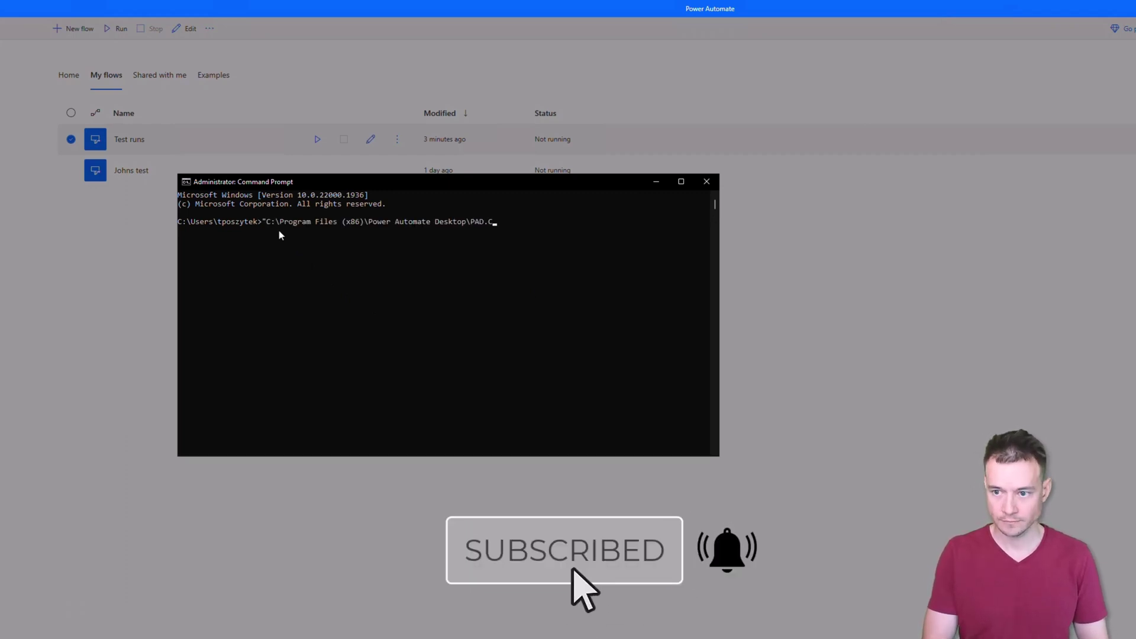
pyautogui.write('onsole.Ho')
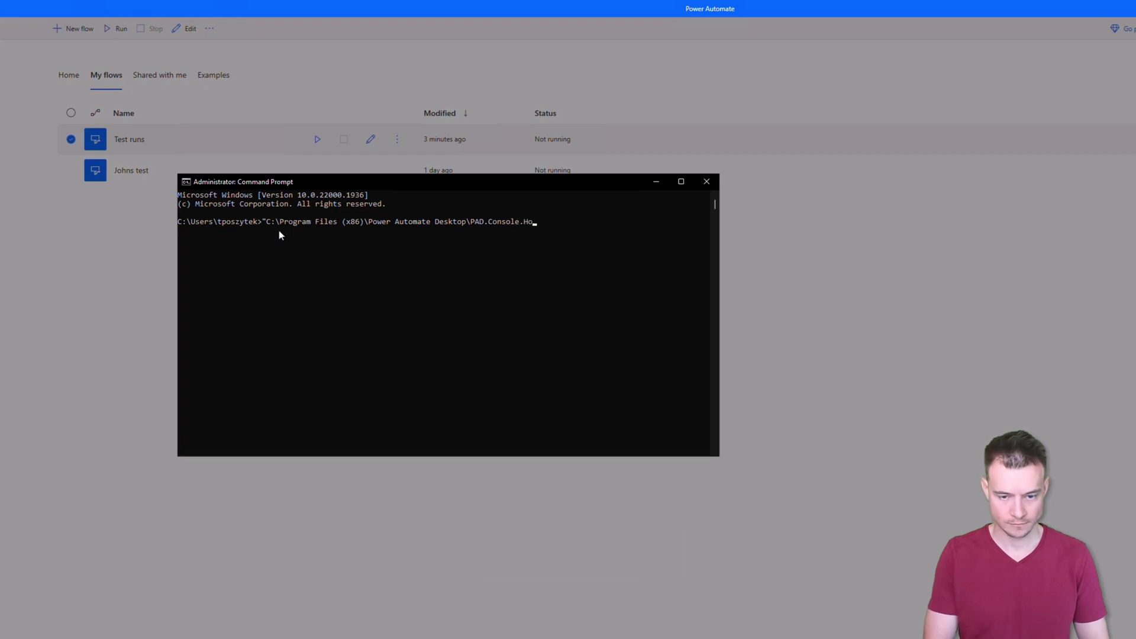
pyautogui.write('st.exe"')
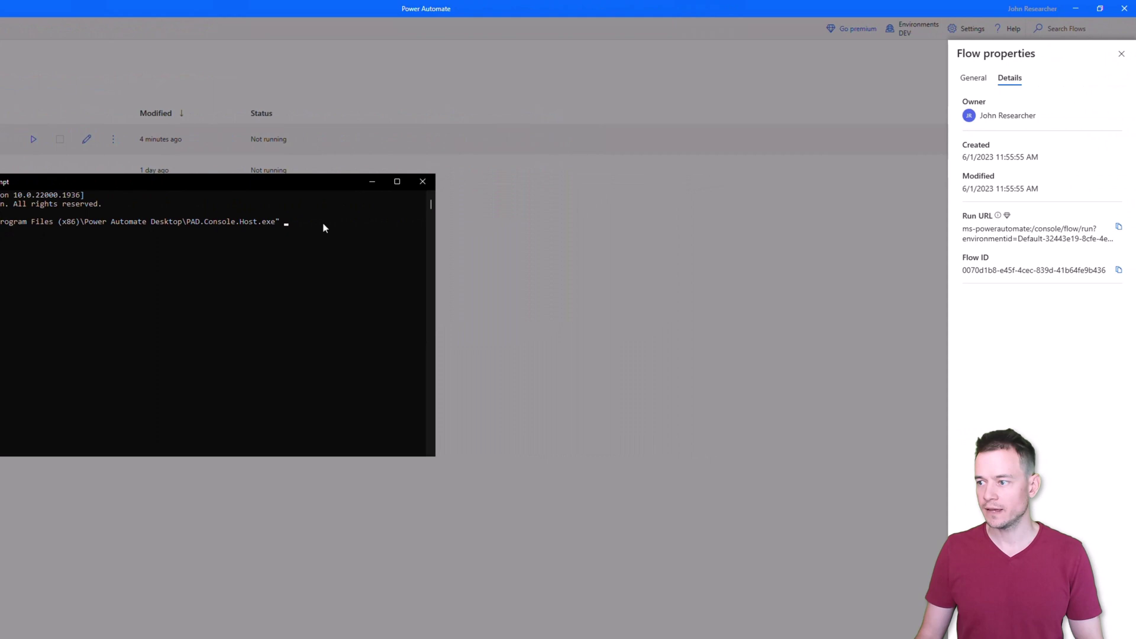
# - Copy the flow's Run URL and append it in quotes as the command's argument
pyautogui.click(1118, 229)
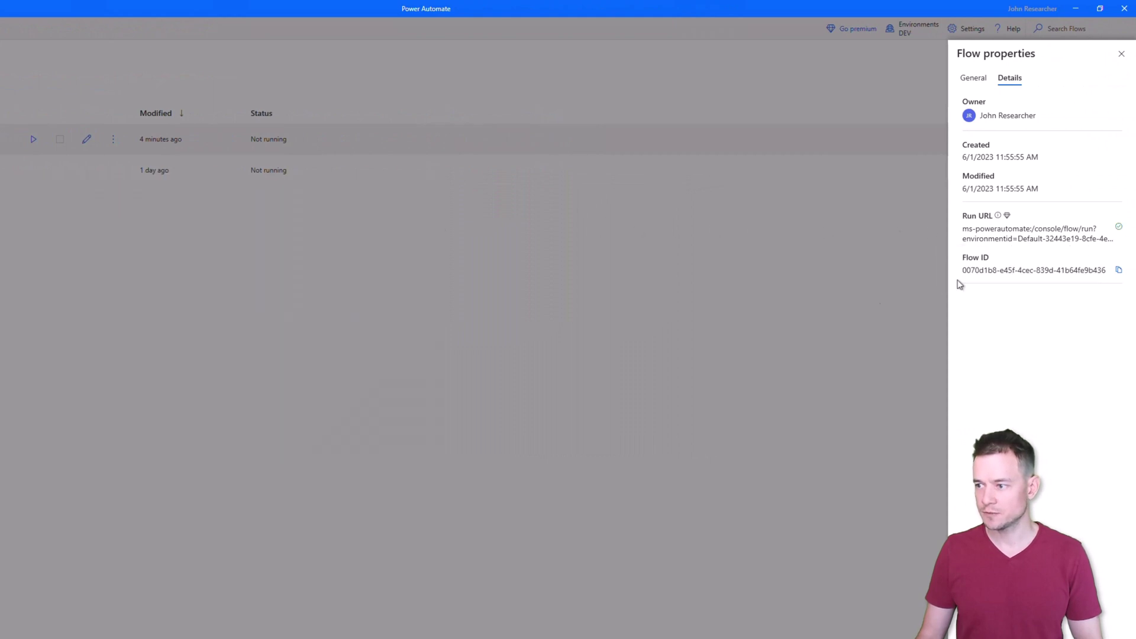
pyautogui.click(1118, 270)
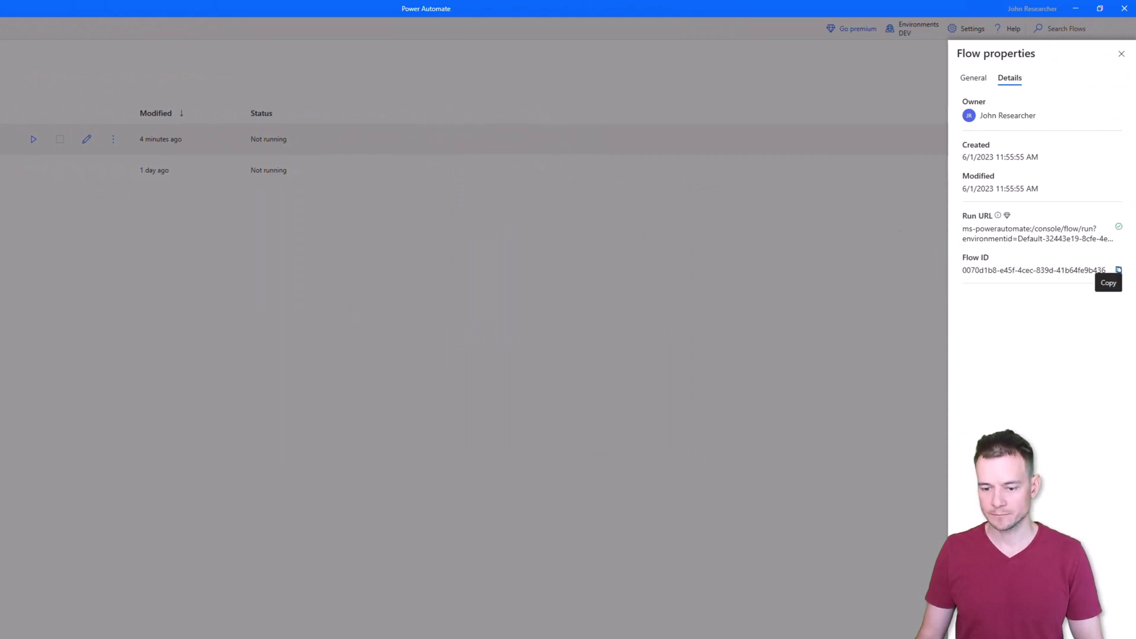
pyautogui.hotkey('alt', 'Tab')
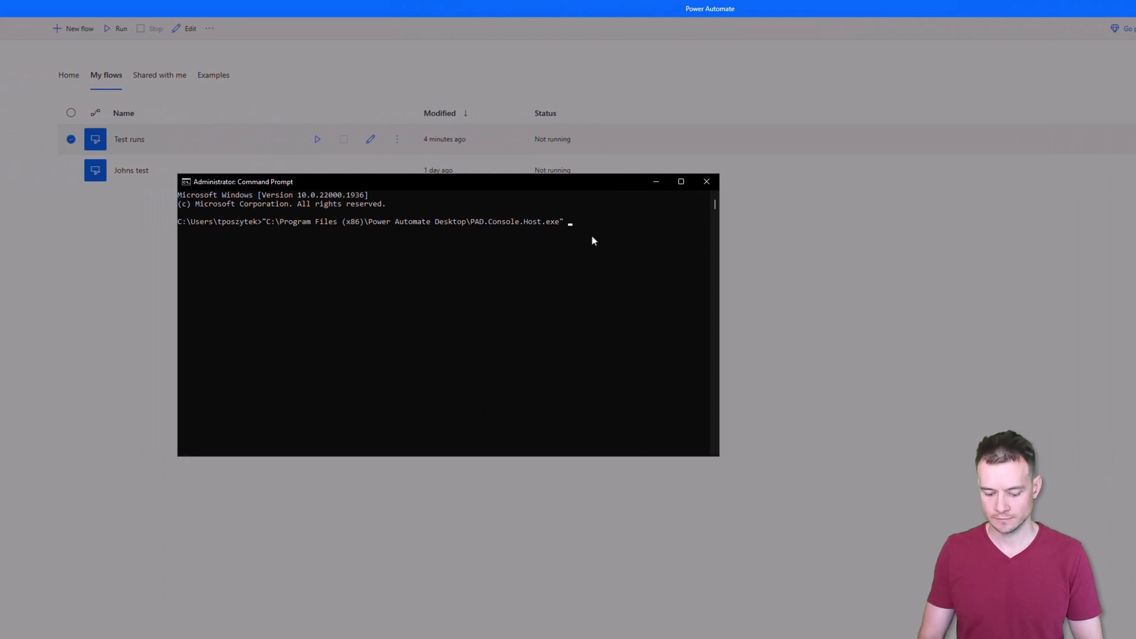
pyautogui.write('"')
pyautogui.hotkey('ctrl', 'v')
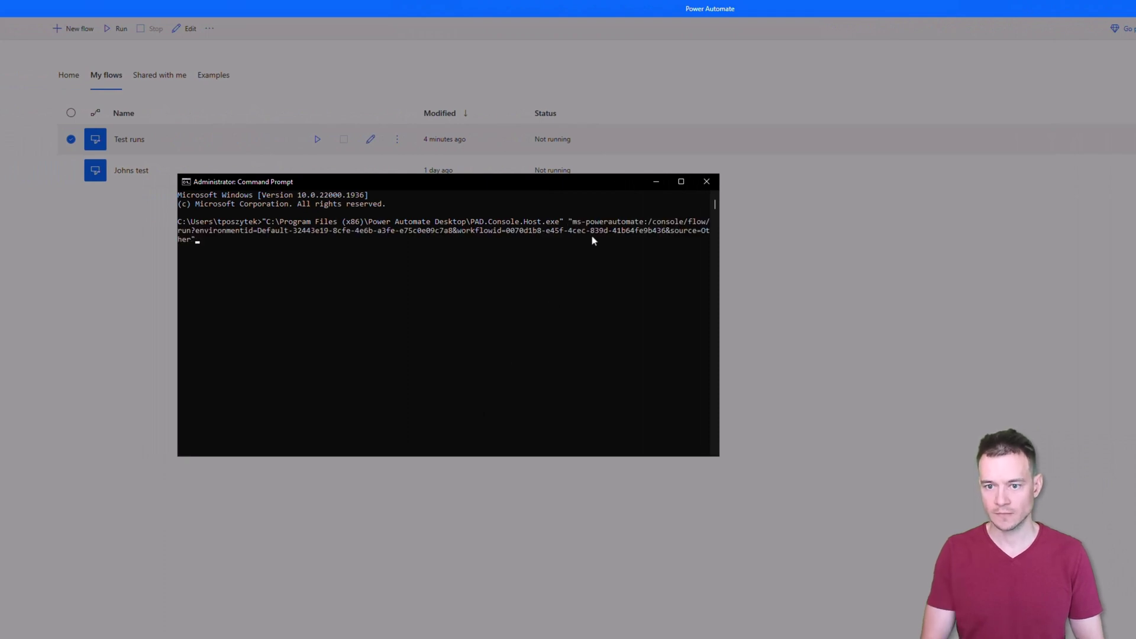
pyautogui.write('"')
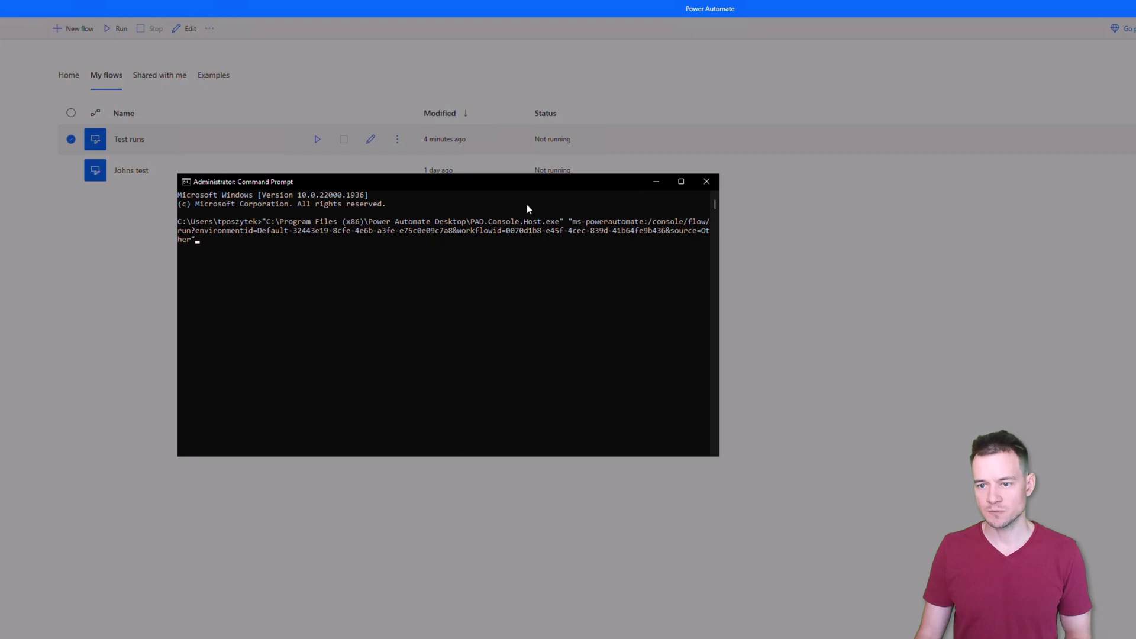
pyautogui.moveTo(523, 186); pyautogui.dragTo(484, 233)
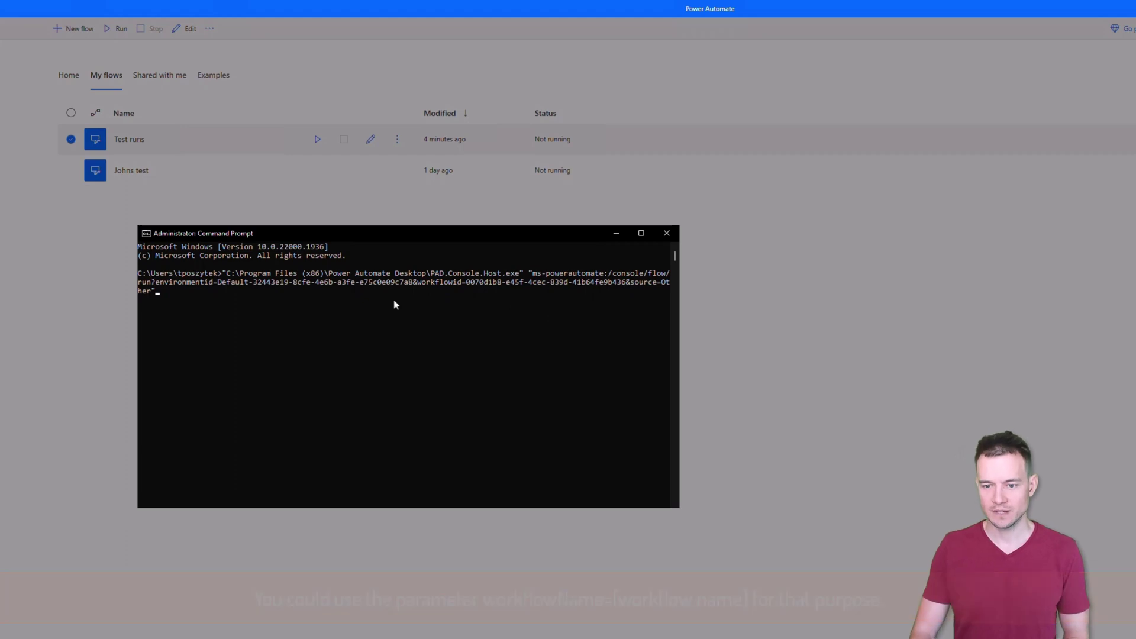
# - Run the command, confirm the externally invoked Test runs flow, and dismiss its Im alive! message
pyautogui.press('Return')
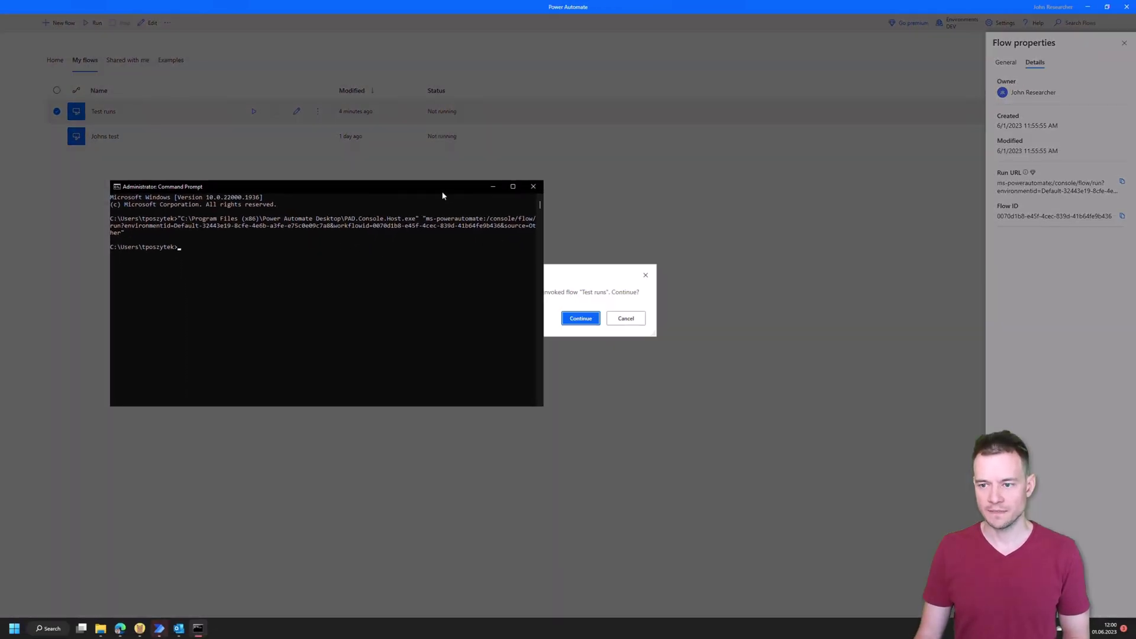
pyautogui.moveTo(441, 187); pyautogui.dragTo(352, 231)
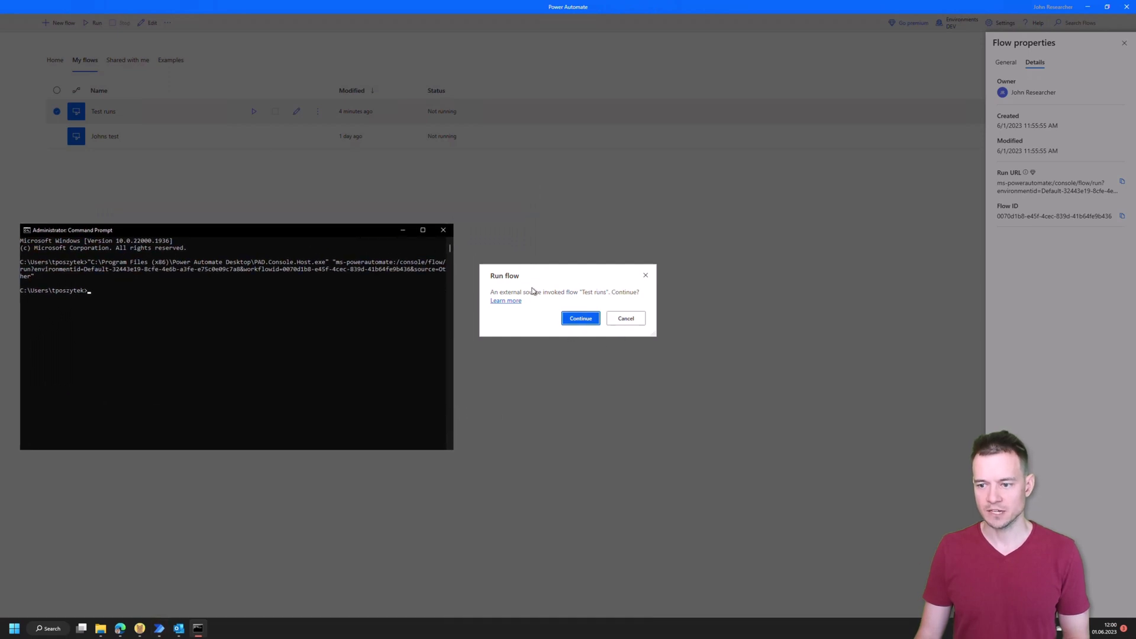
pyautogui.click(574, 320)
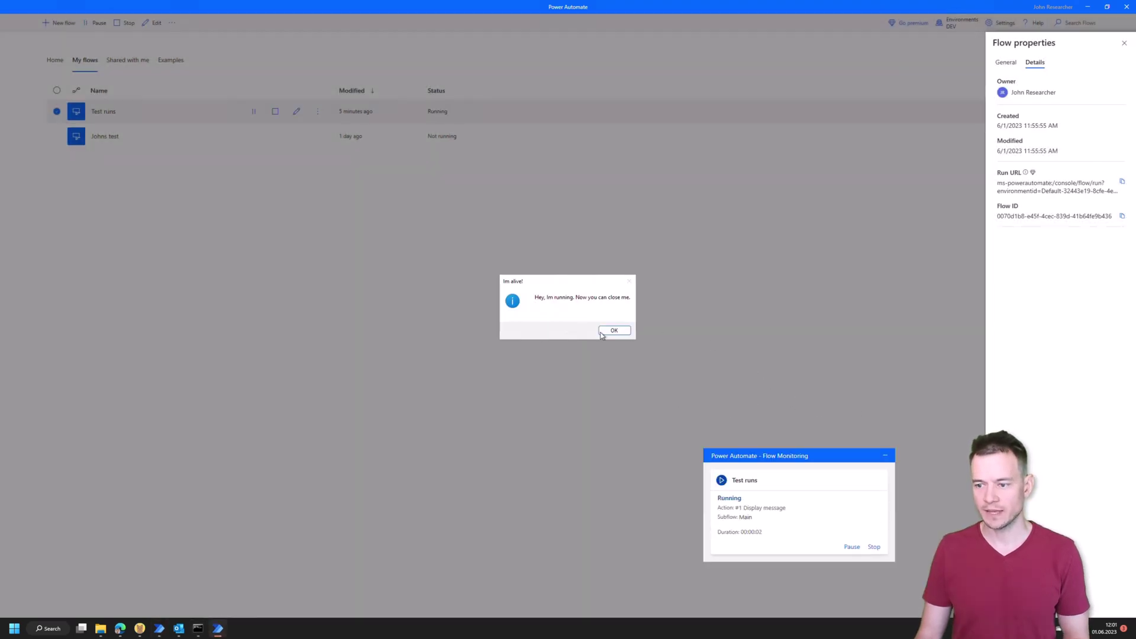
pyautogui.press('Return')
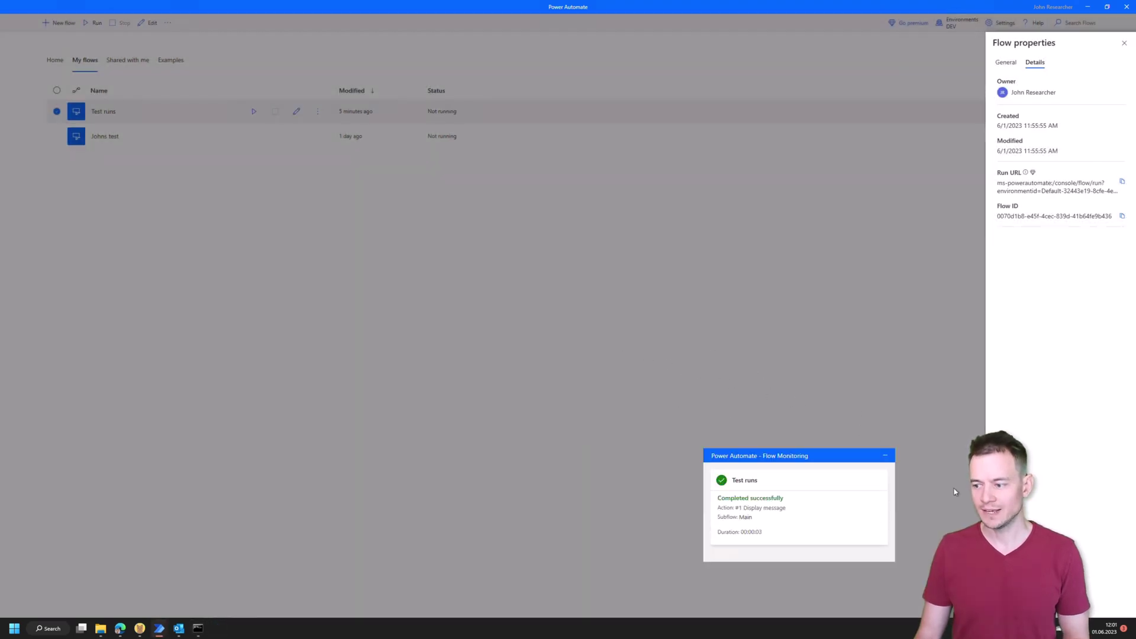
pyautogui.click(890, 456)
pyautogui.click(979, 420)
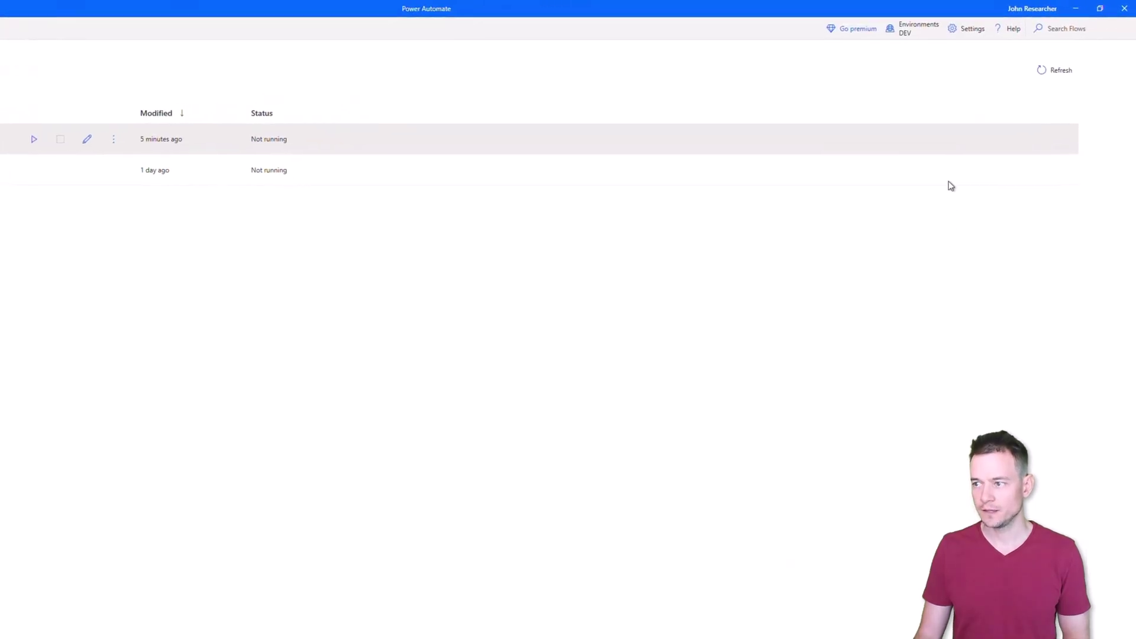
# - In Power Automate settings, turn off 'Display confirmation dialog when invoking flows externally'
pyautogui.click(968, 29)
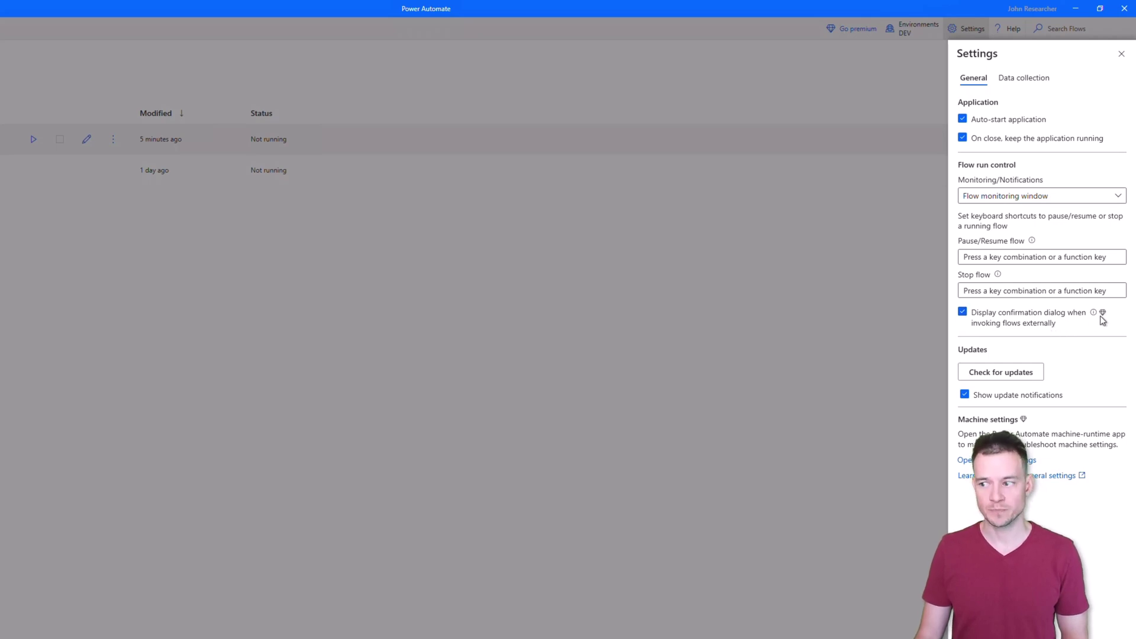
pyautogui.click(995, 331)
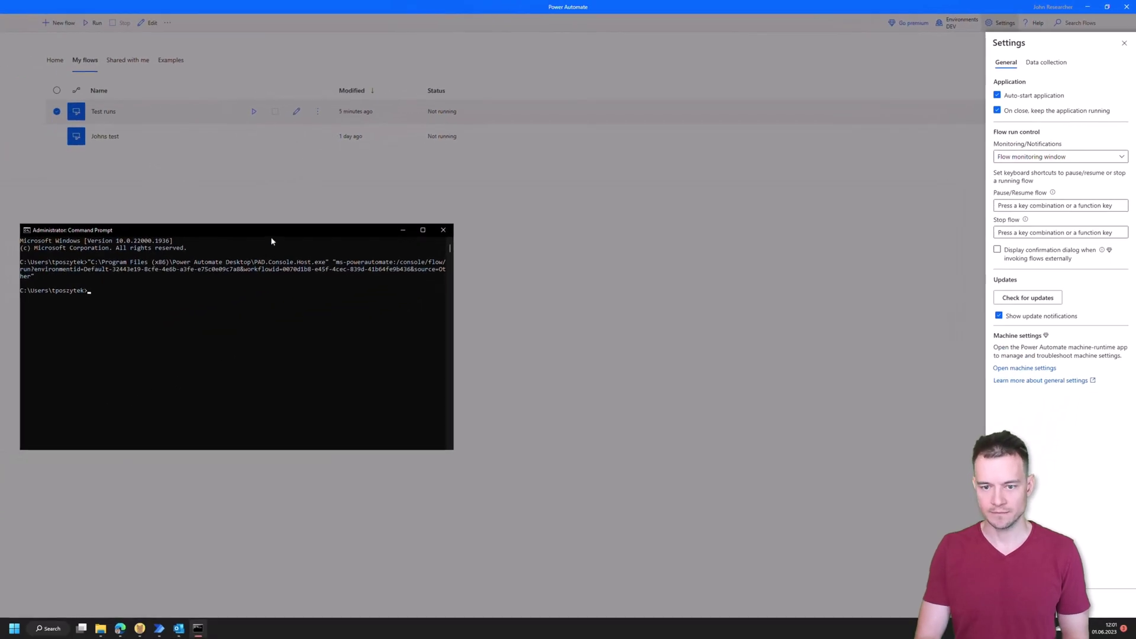
# - Rerun the previous PAD.Console.Host.exe command and close the flow's Im alive! message
pyautogui.press('Up')
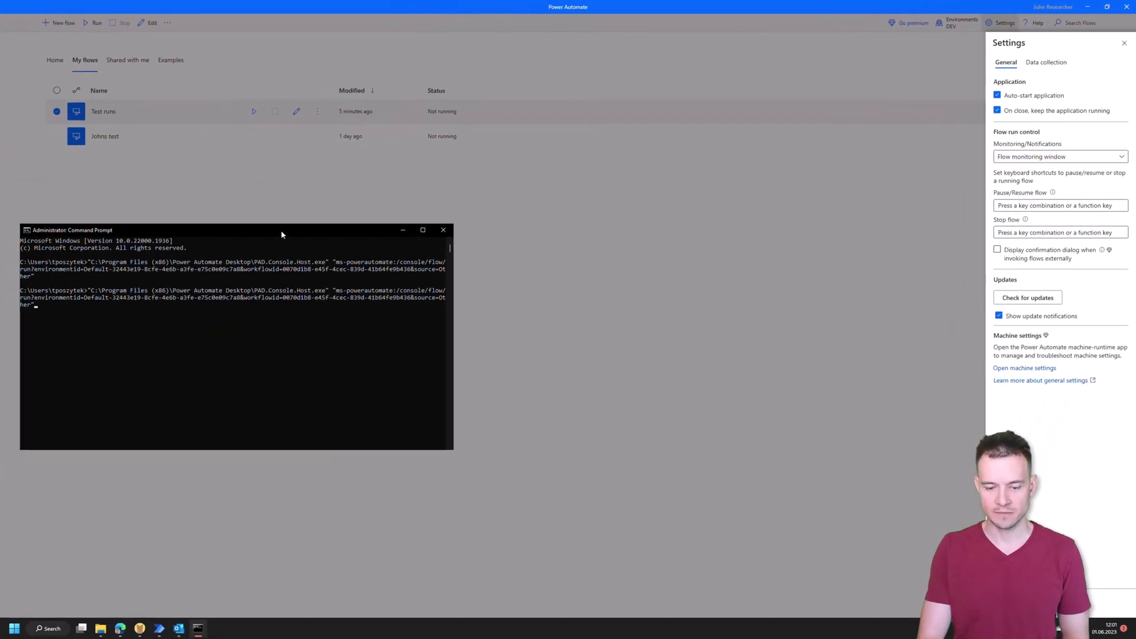
pyautogui.press('Return')
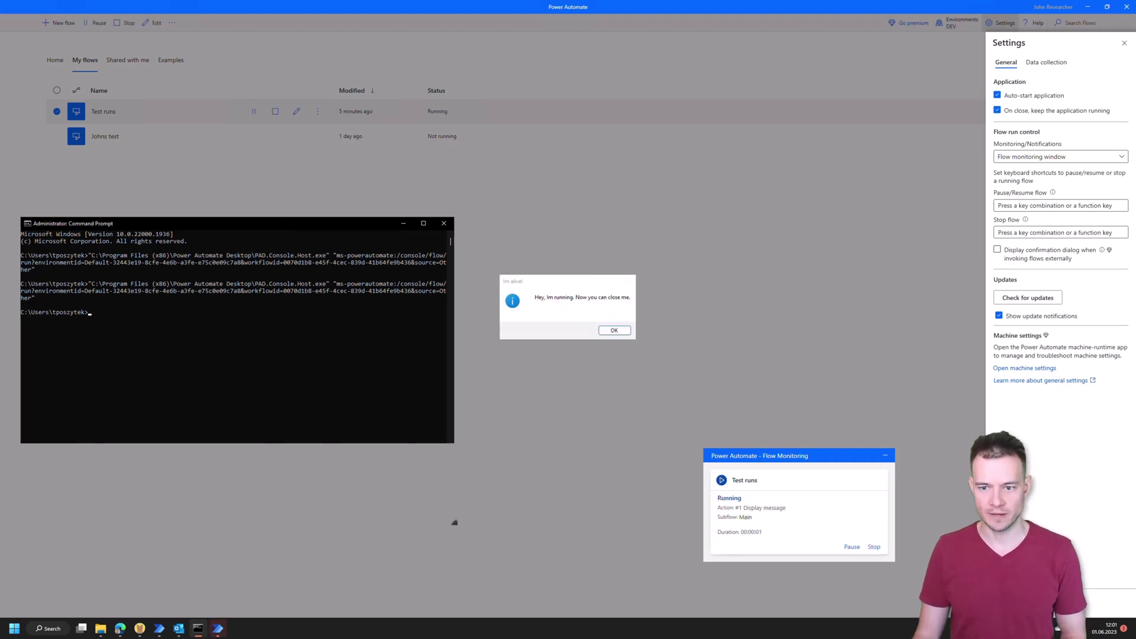
pyautogui.moveTo(281, 234); pyautogui.dragTo(299, 46)
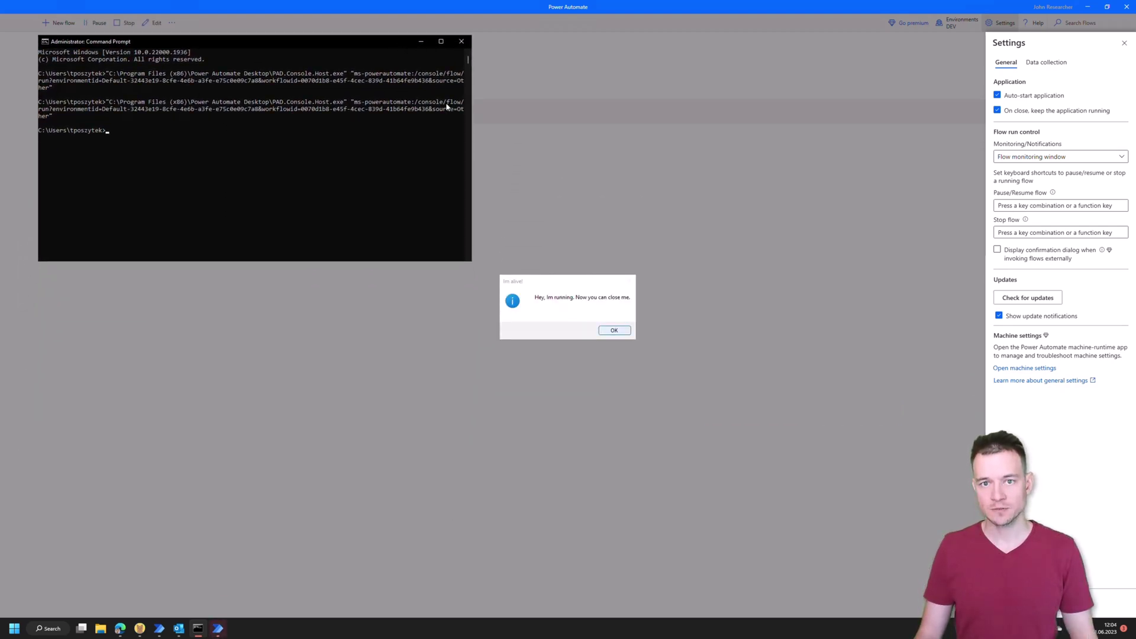
pyautogui.click(618, 328)
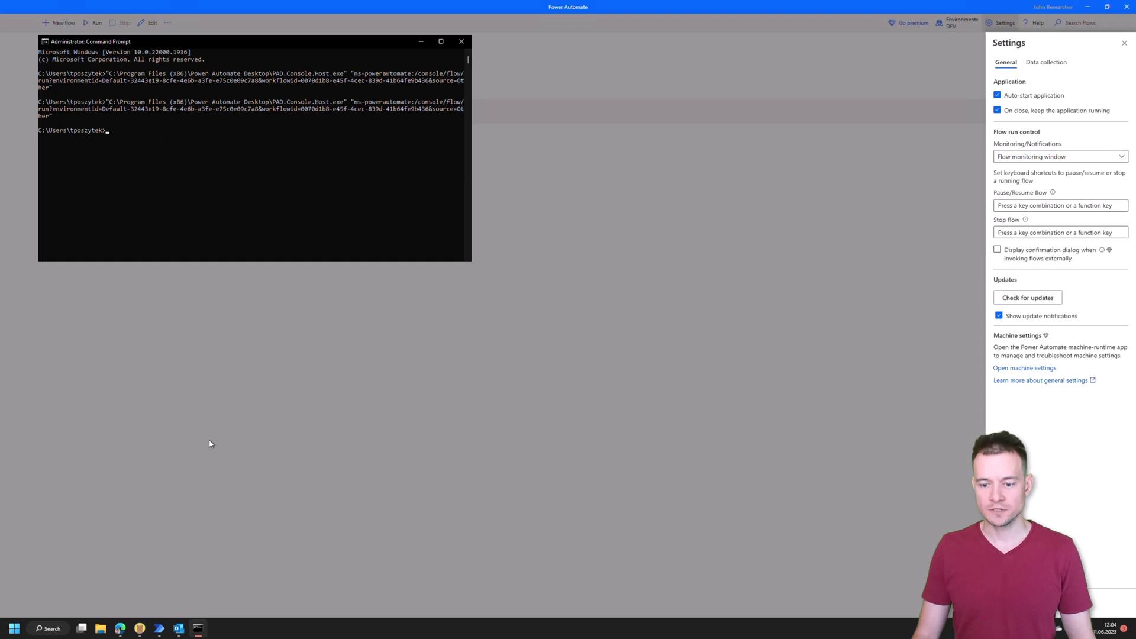
# - Launch Task Scheduler and start a new basic task named 'Trigger test PAD'
pyautogui.press('super')
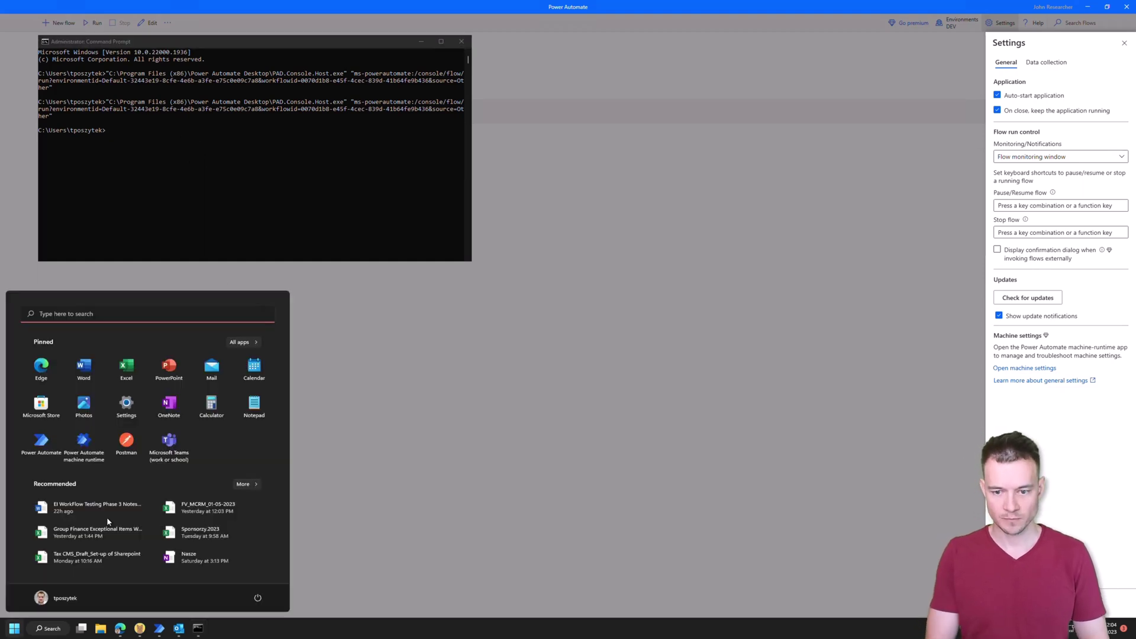
pyautogui.write('task')
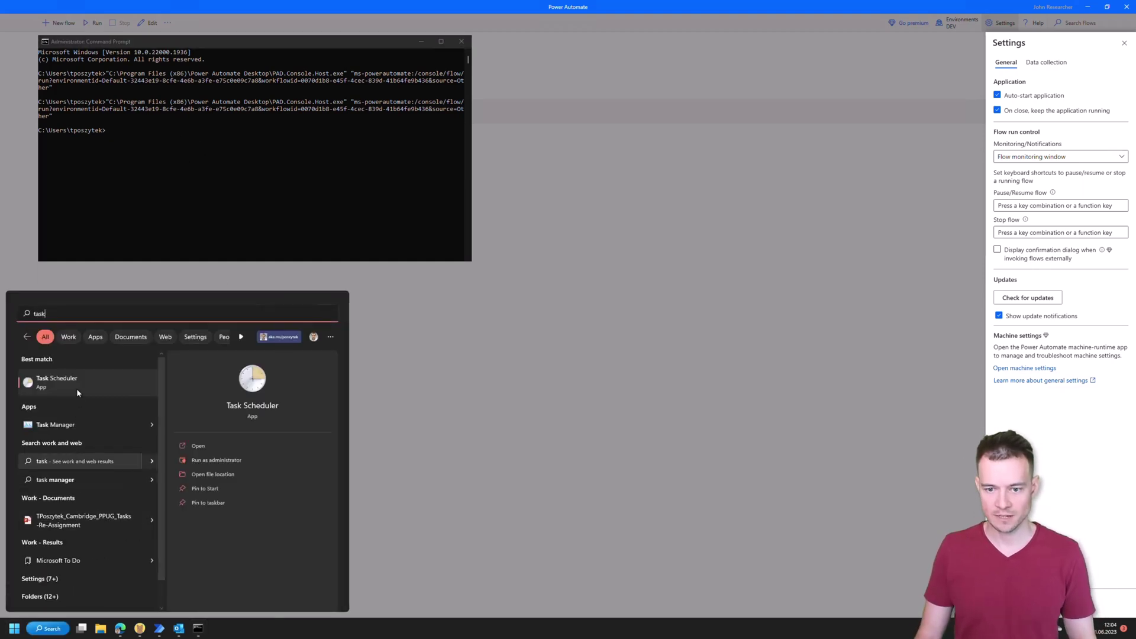
pyautogui.click(75, 382)
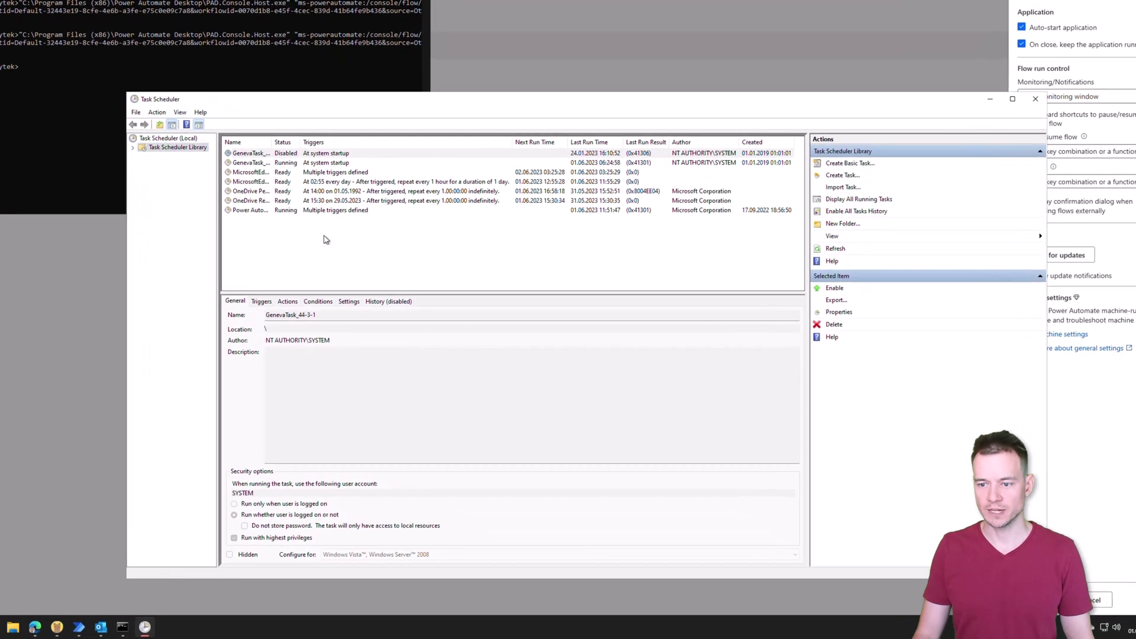
pyautogui.rightClick(401, 238)
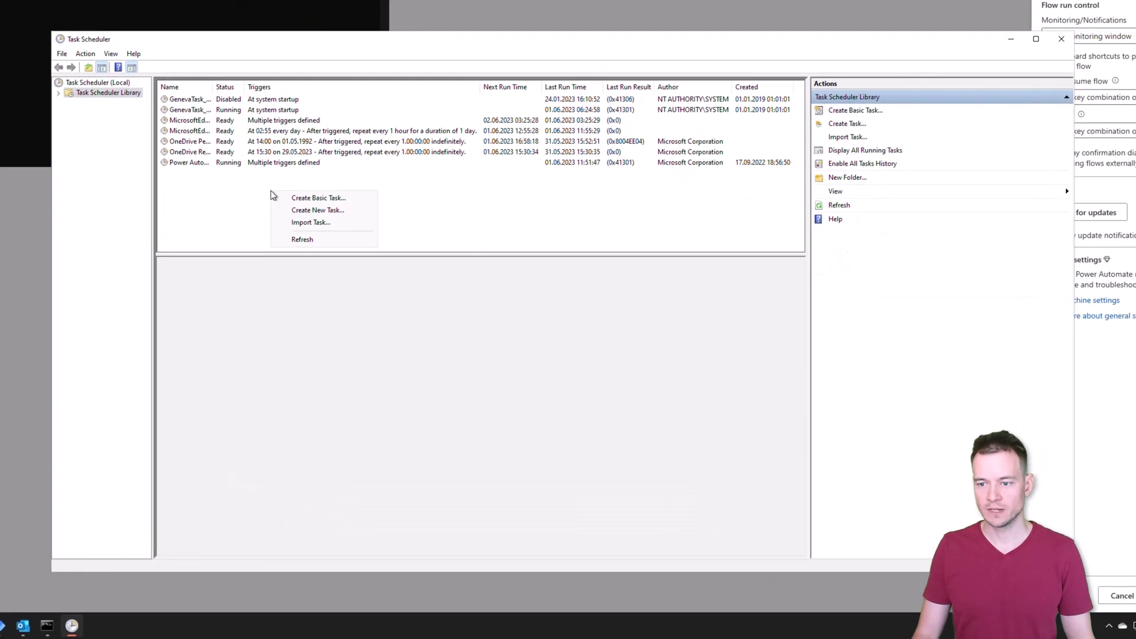
pyautogui.click(307, 199)
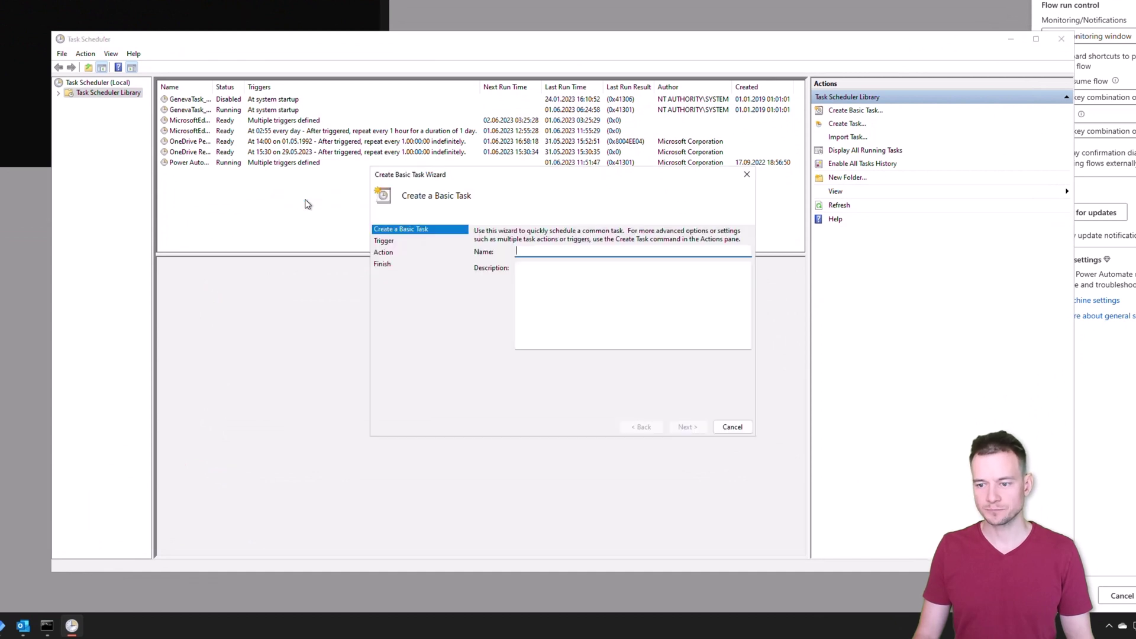
pyautogui.write('T')
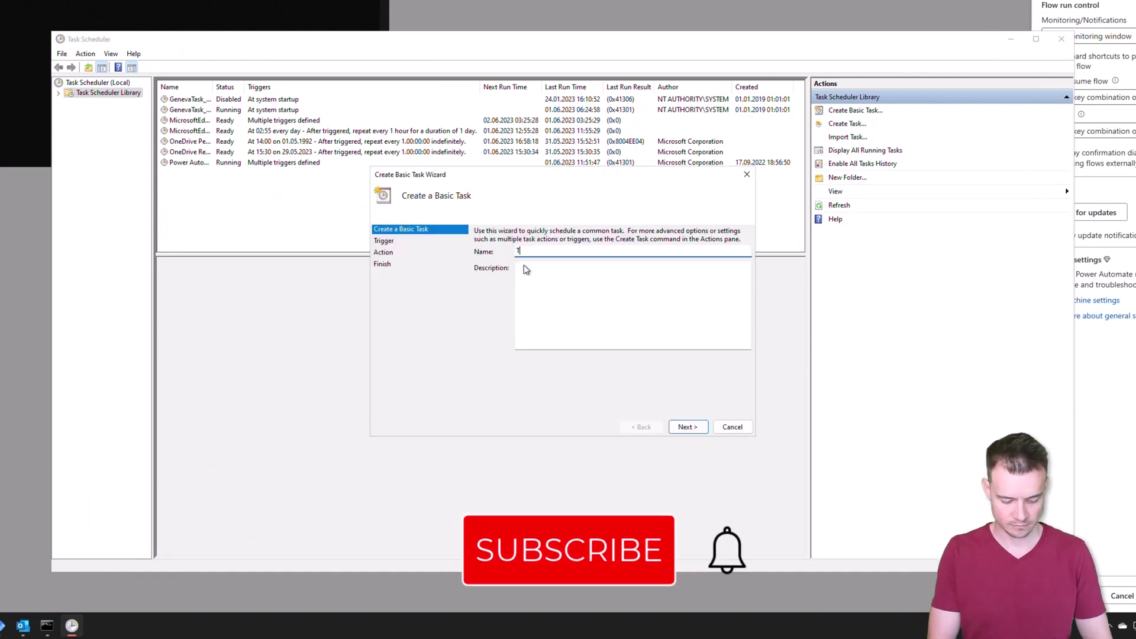
pyautogui.write('rigger test PAD')
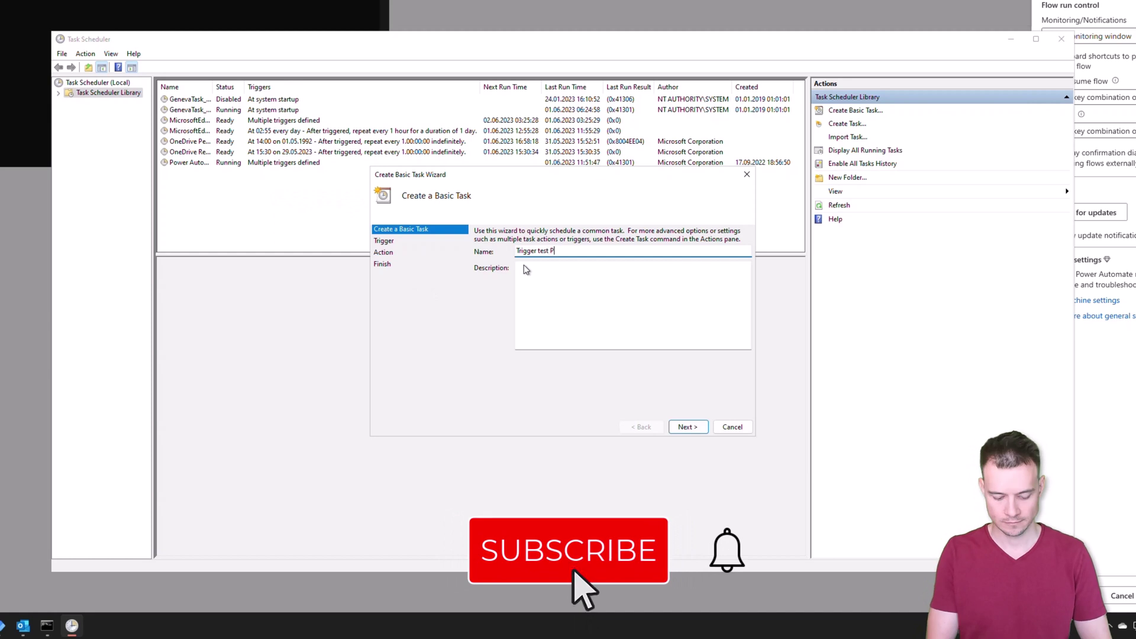
# - Keep the default daily trigger and schedule, and choose Start a program as the action
pyautogui.click(689, 428)
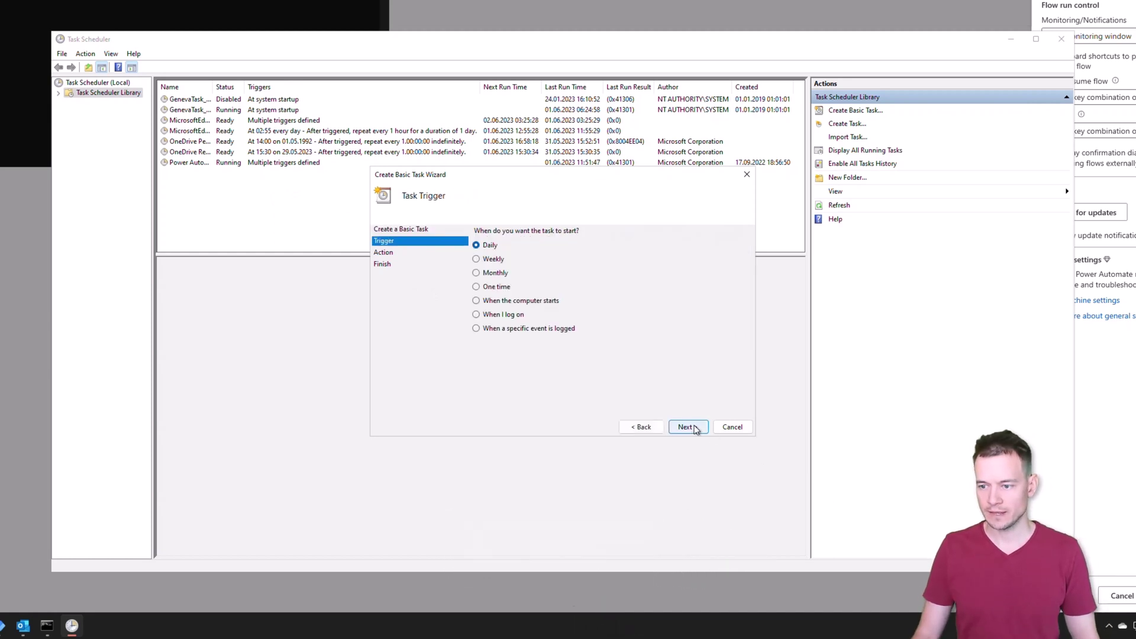
pyautogui.click(686, 430)
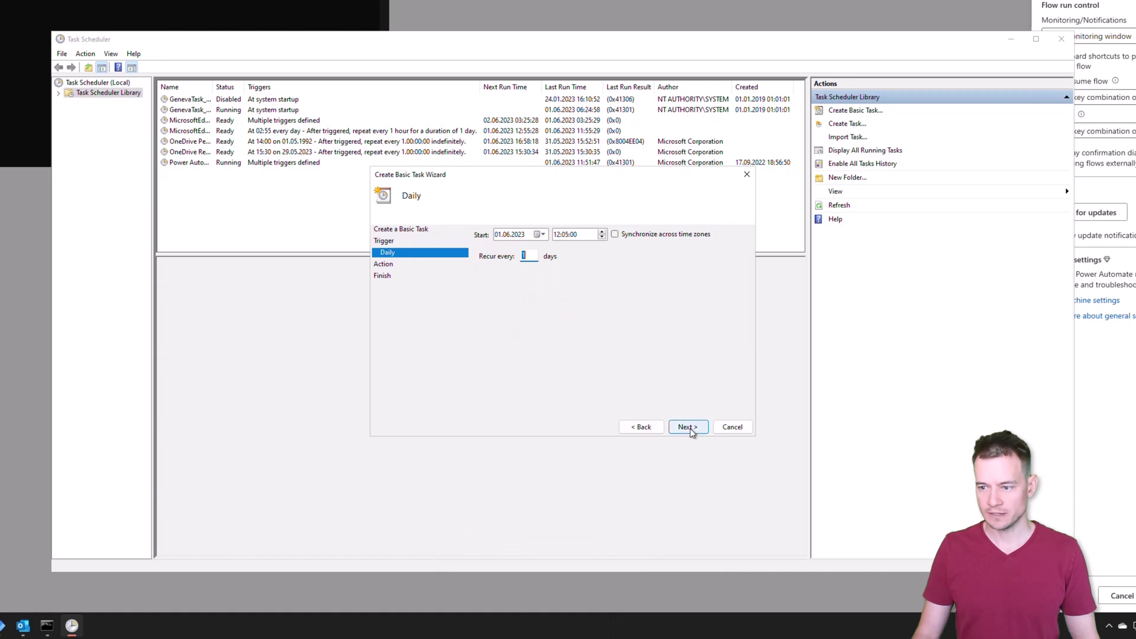
pyautogui.click(689, 428)
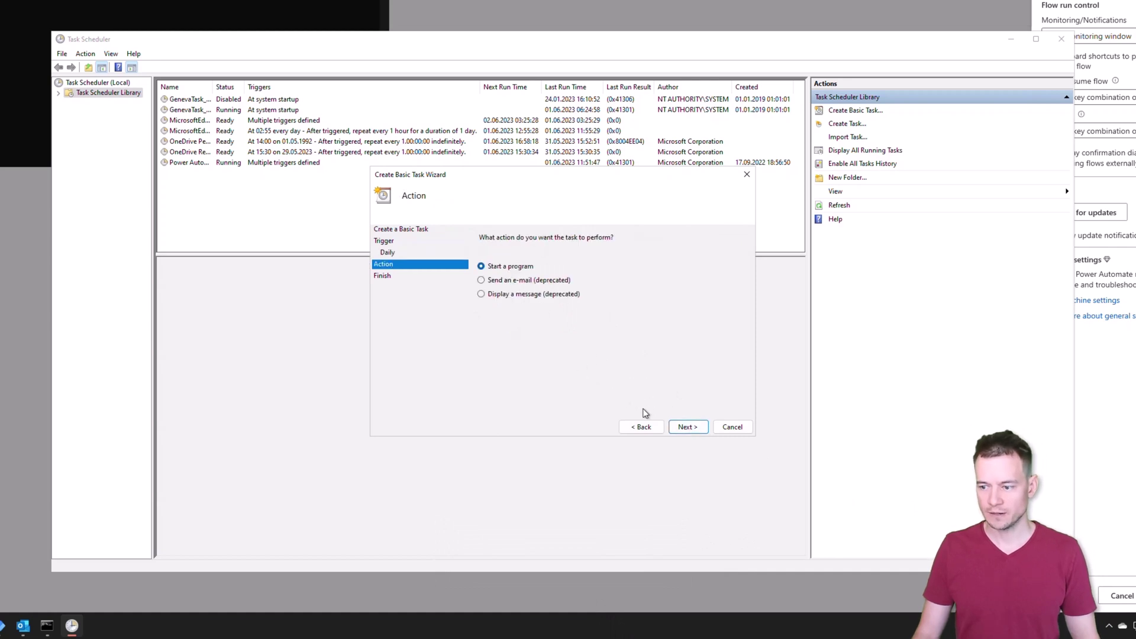
pyautogui.click(684, 428)
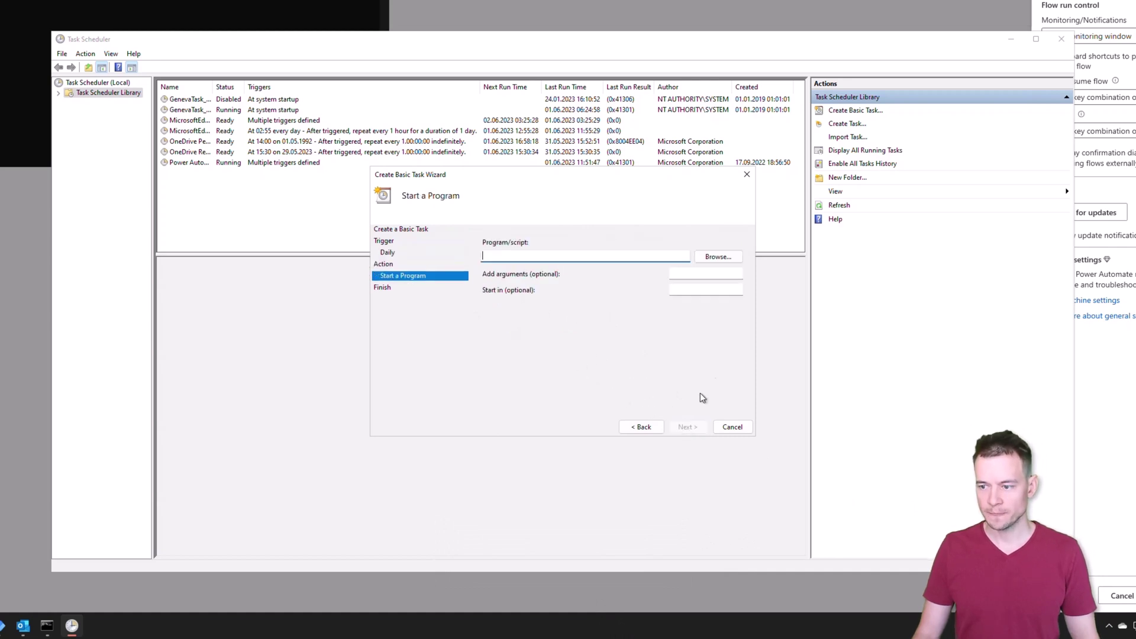
# - Browse to and select PAD.Console.Host.exe as the program to start
pyautogui.click(717, 260)
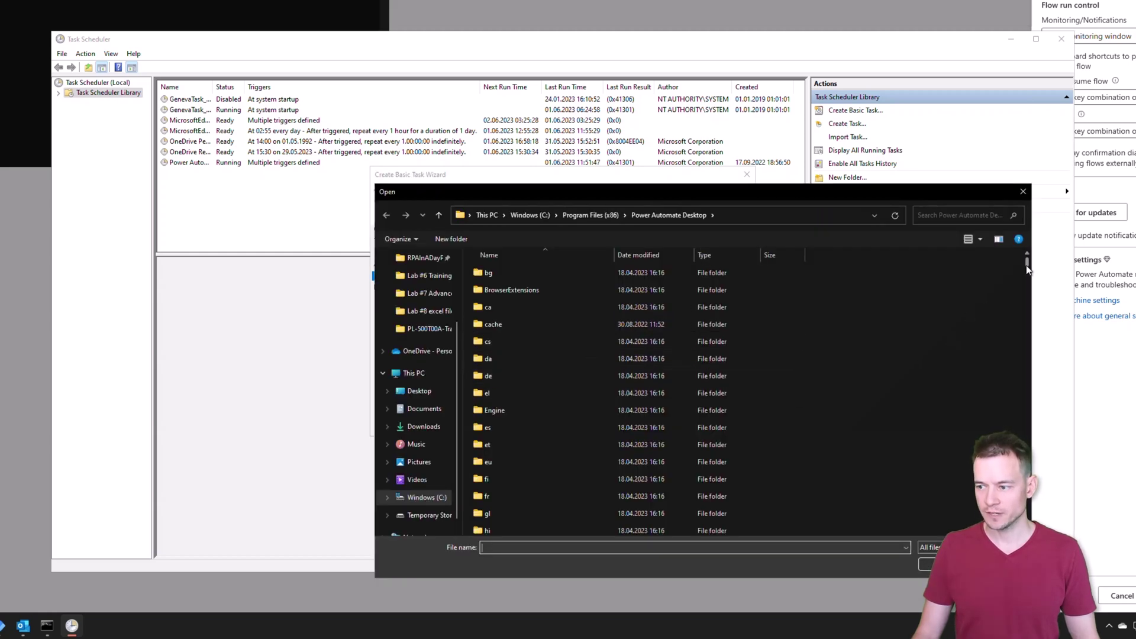
pyautogui.moveTo(1027, 264); pyautogui.dragTo(1027, 333)
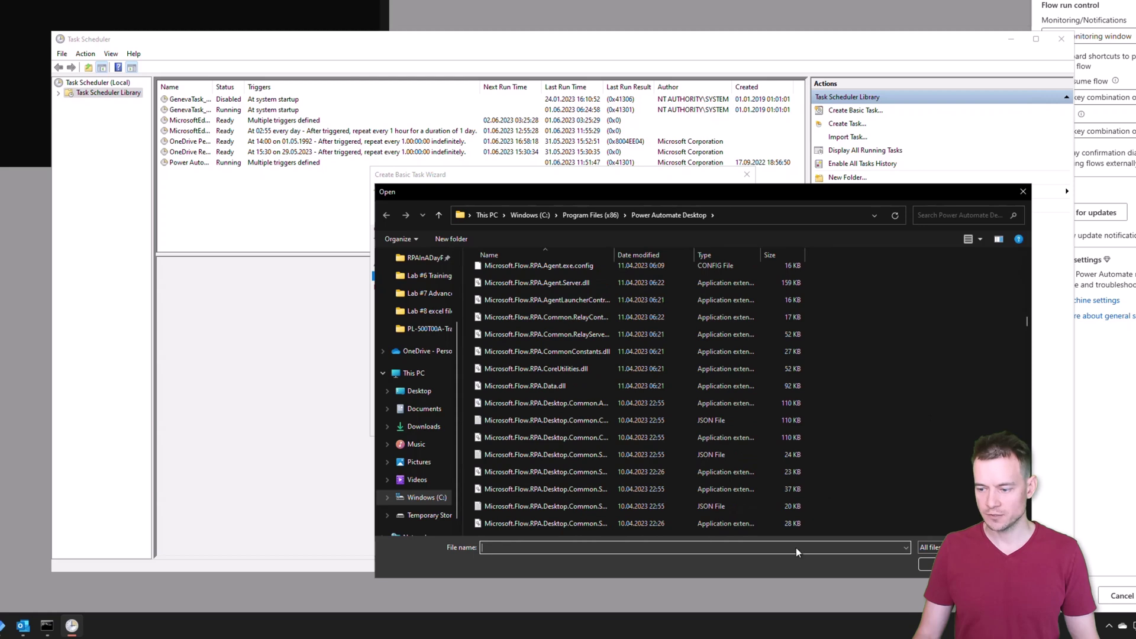
pyautogui.write('pad.h')
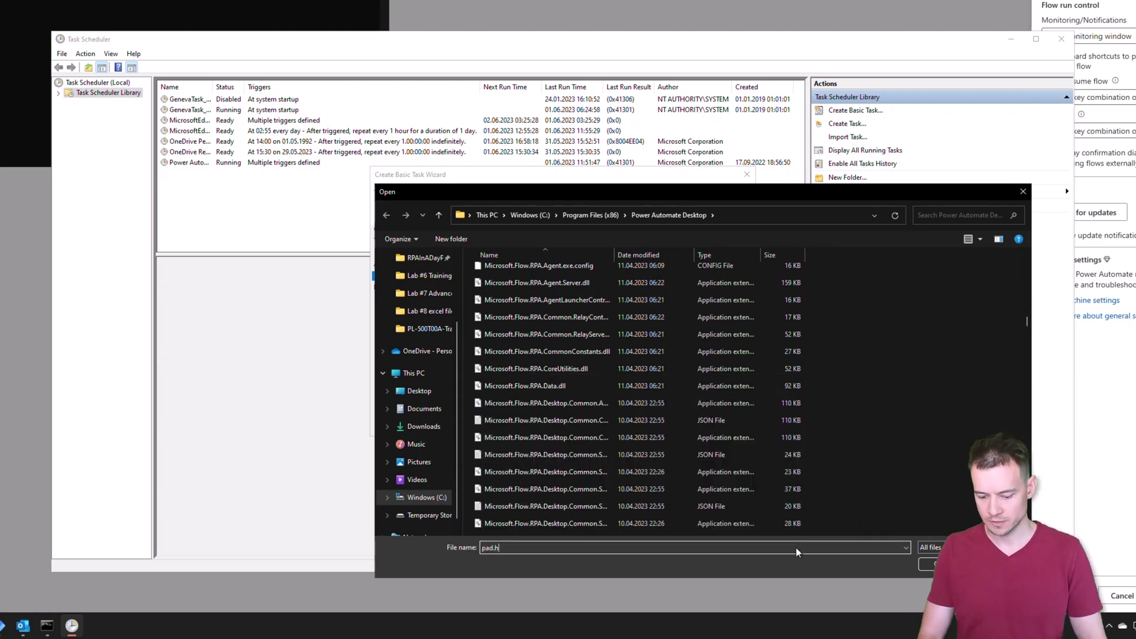
pyautogui.press('BackSpace')
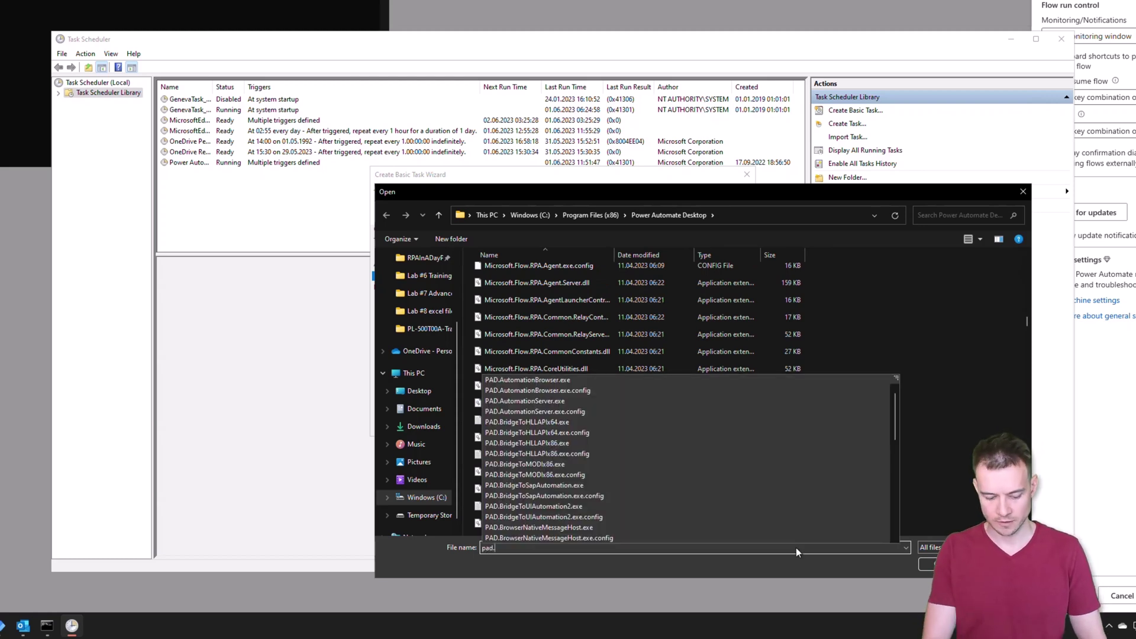
pyautogui.write('co')
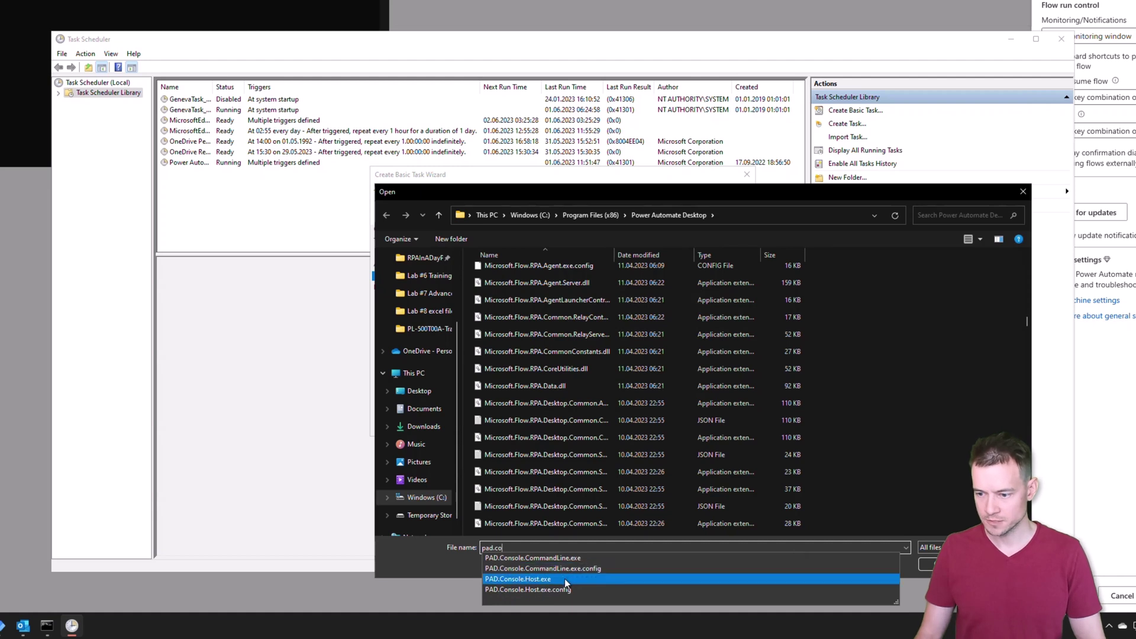
pyautogui.click(763, 579)
pyautogui.click(930, 565)
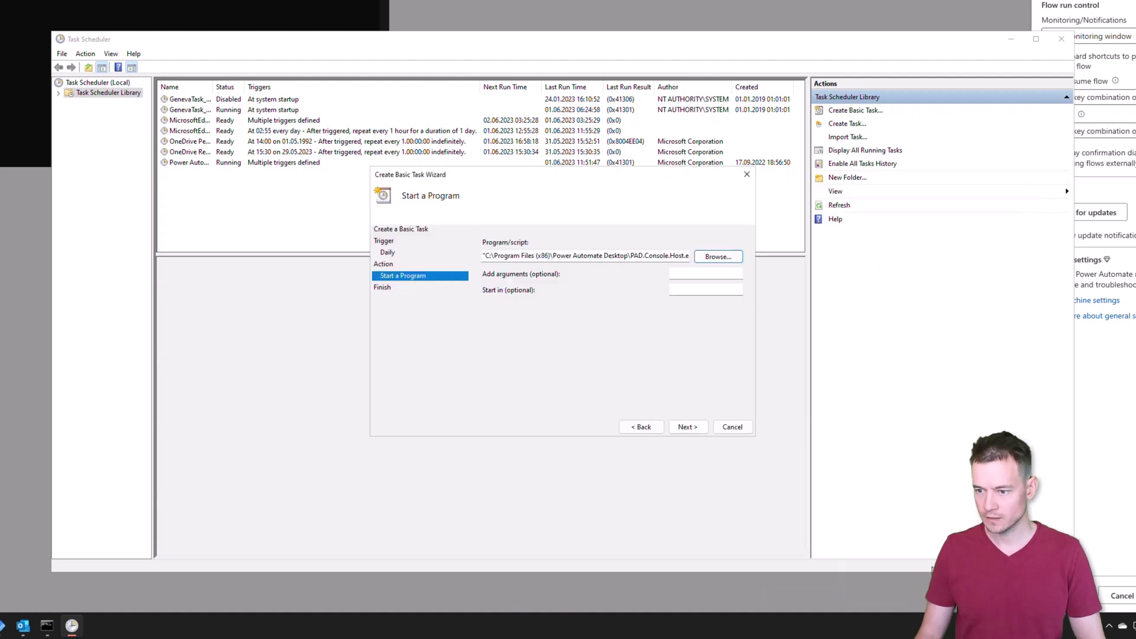
# - Copy the Test runs flow's Run URL from its properties and paste it into Add arguments
pyautogui.click(680, 275)
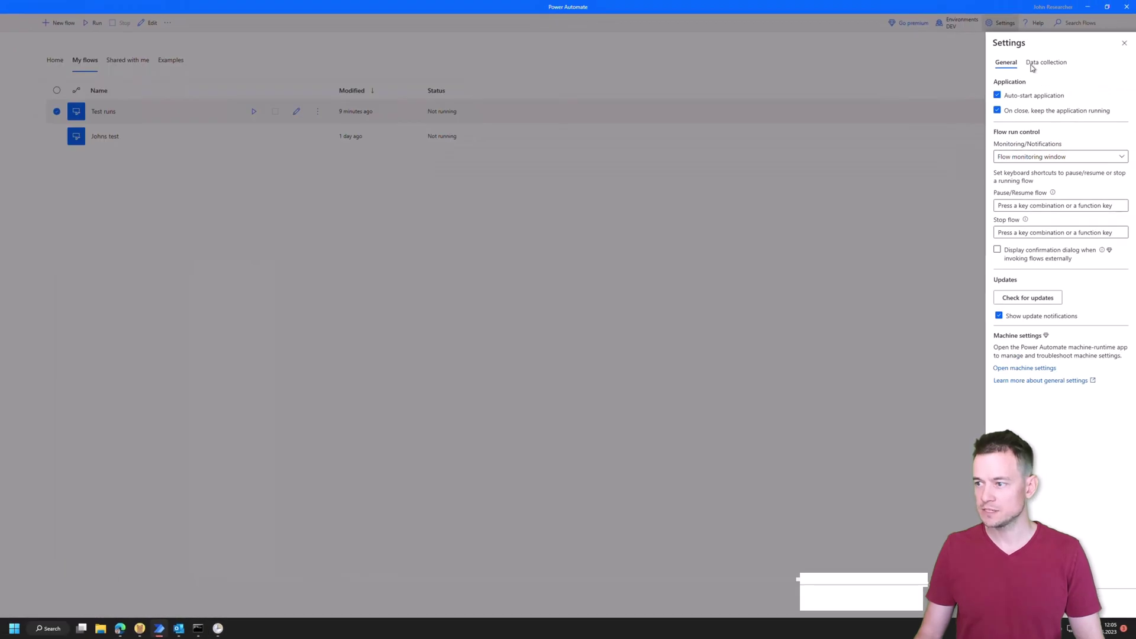
pyautogui.click(1124, 45)
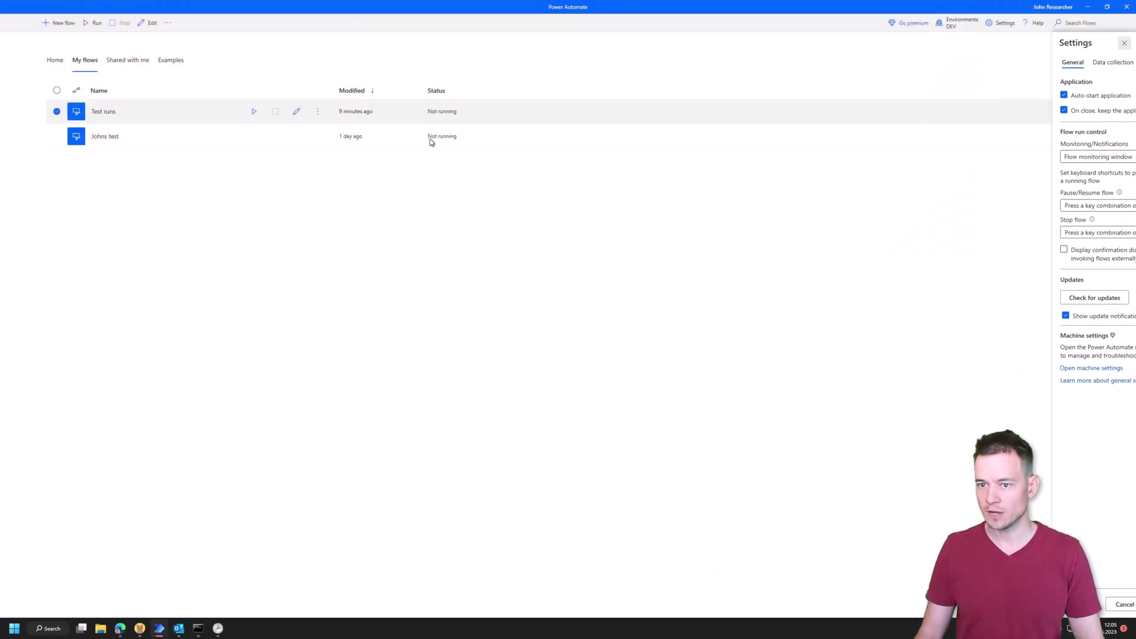
pyautogui.click(317, 112)
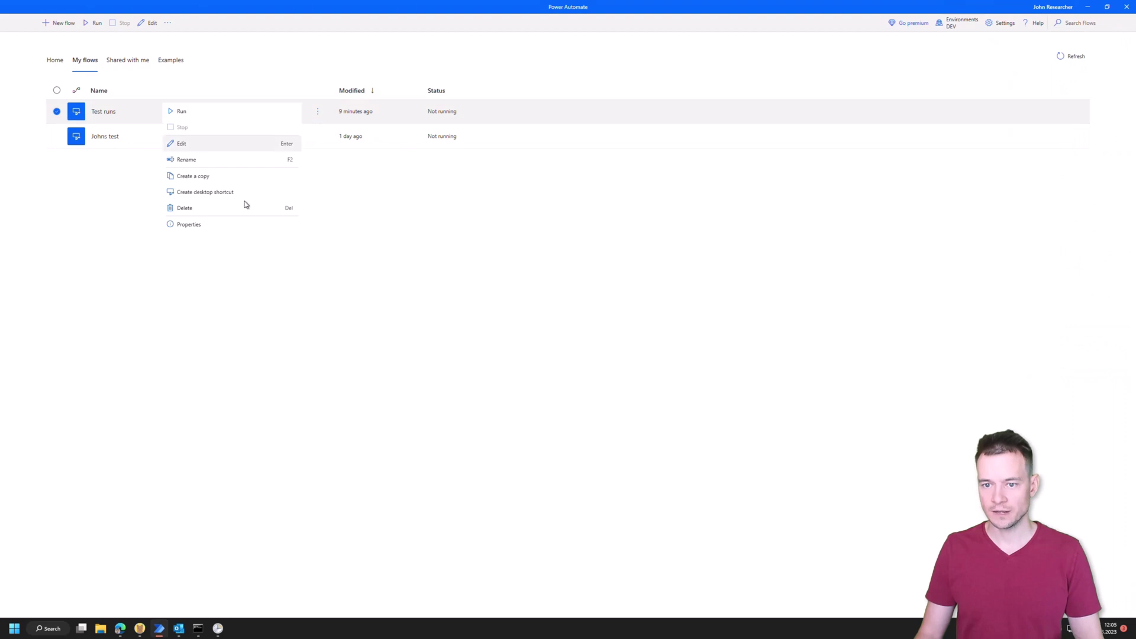
pyautogui.click(223, 225)
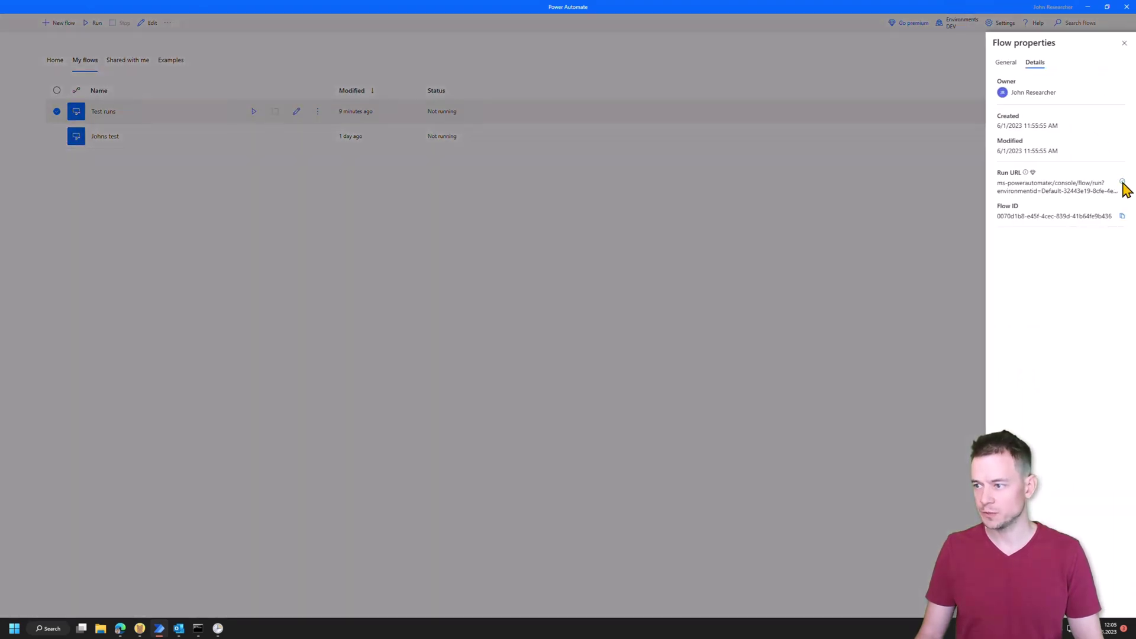
pyautogui.click(218, 628)
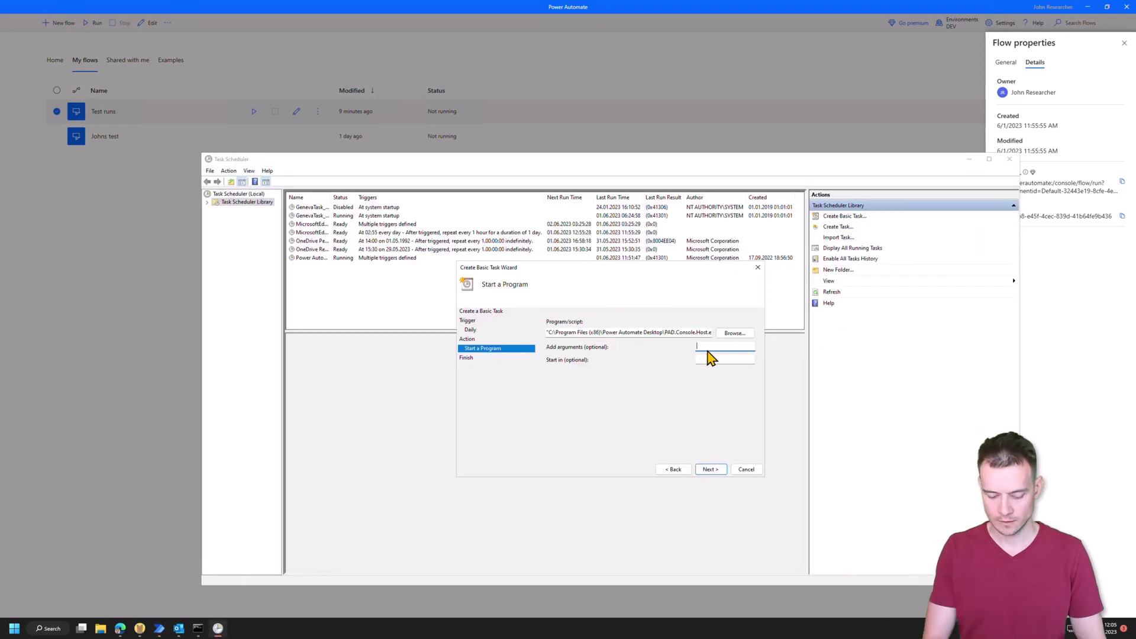
pyautogui.hotkey('ctrl', 'v')
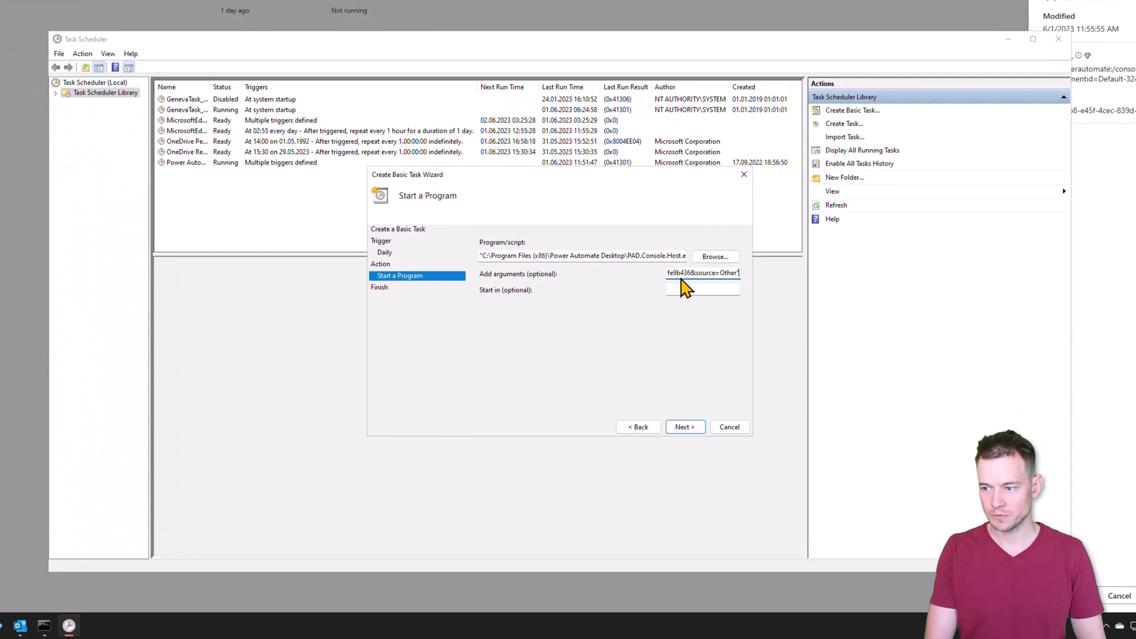
pyautogui.press('Home')
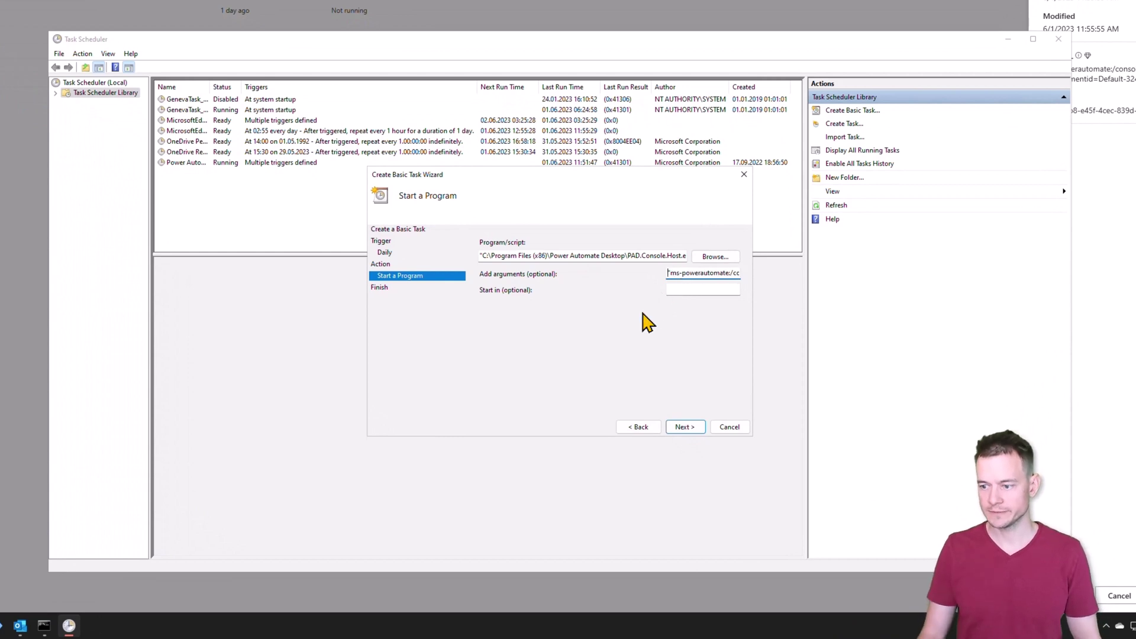
# - Finish the wizard, run Trigger test PAD manually, and dismiss the flow's I'm alive! message
pyautogui.click(684, 427)
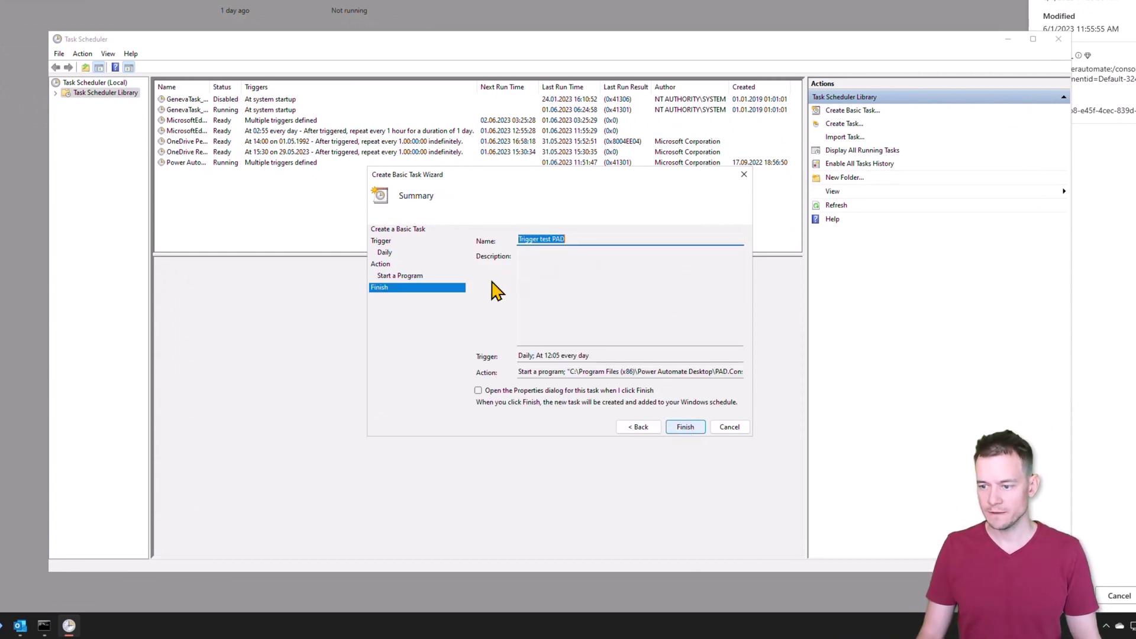
pyautogui.click(681, 430)
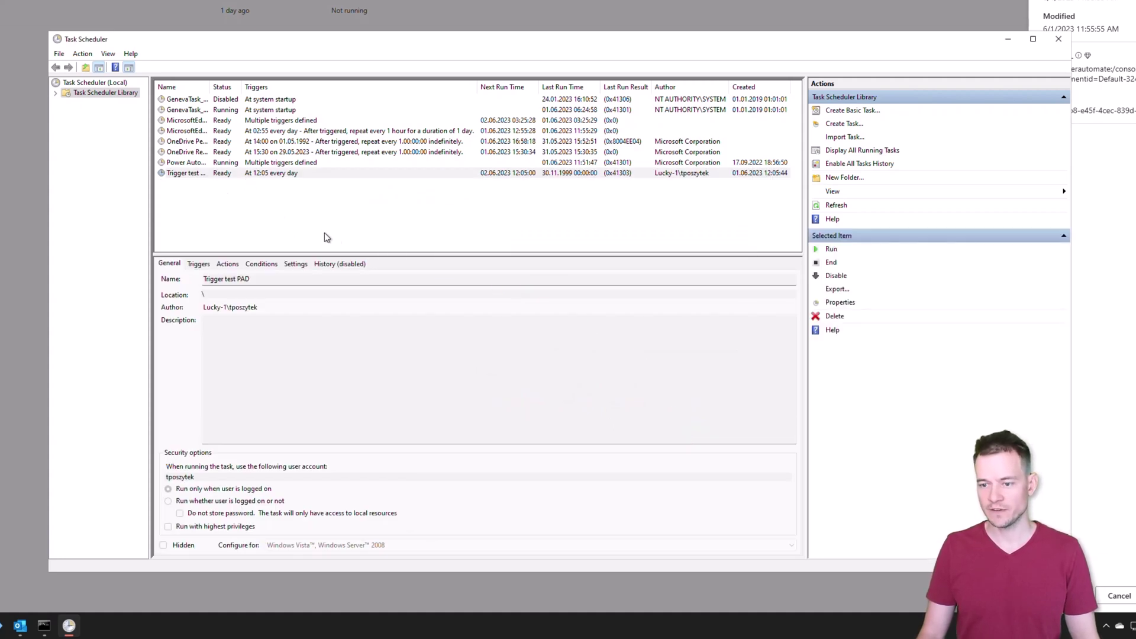
pyautogui.click(325, 172)
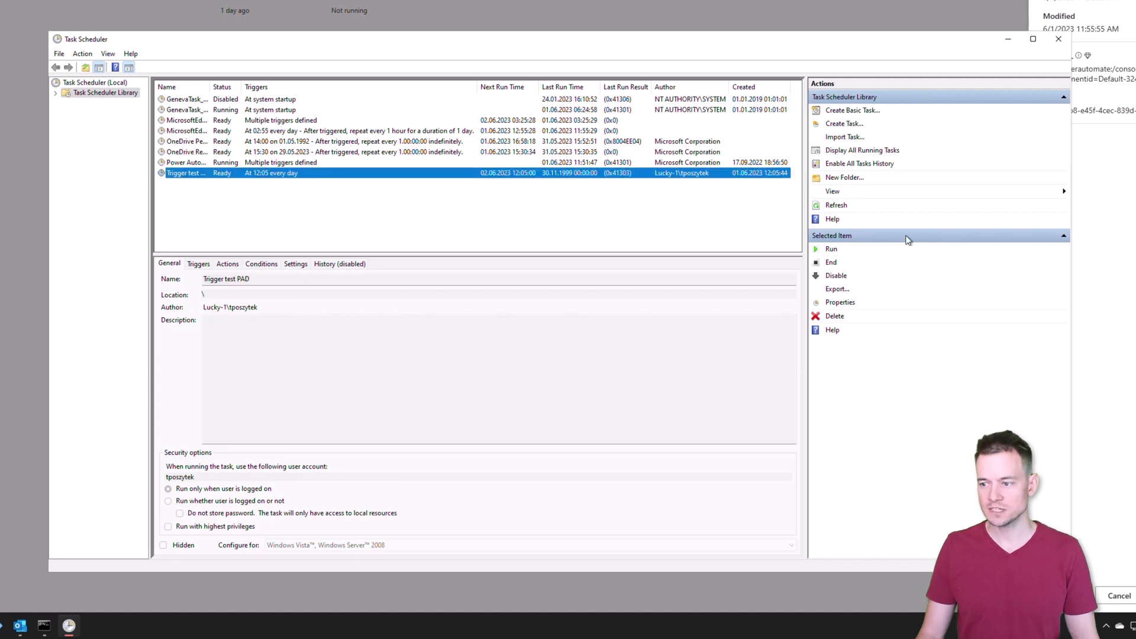
pyautogui.click(831, 249)
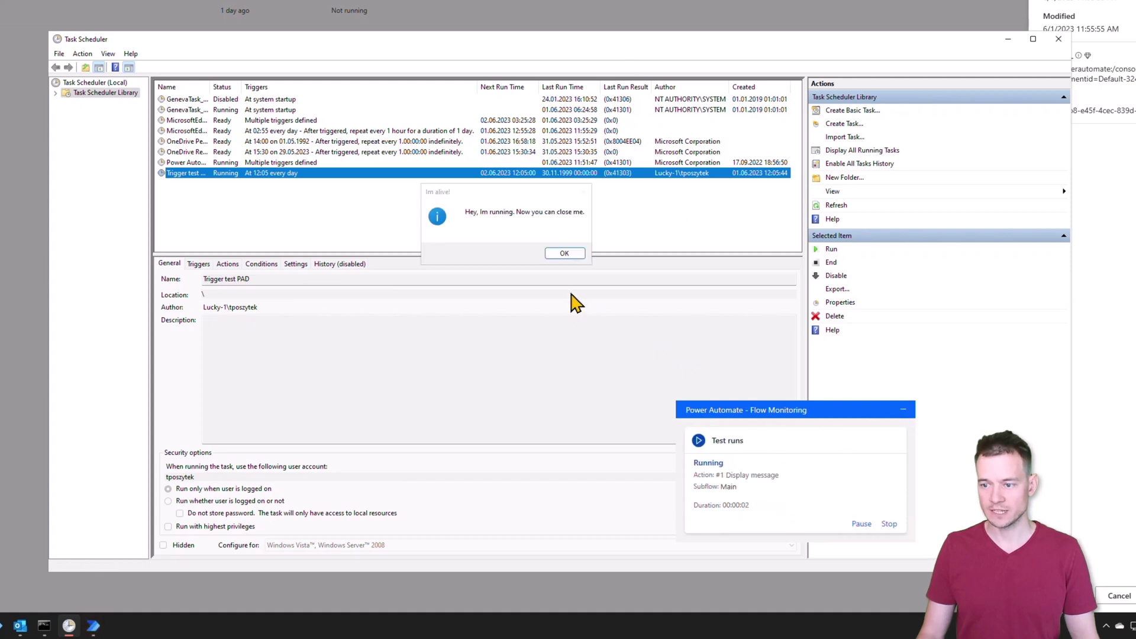
pyautogui.click(566, 254)
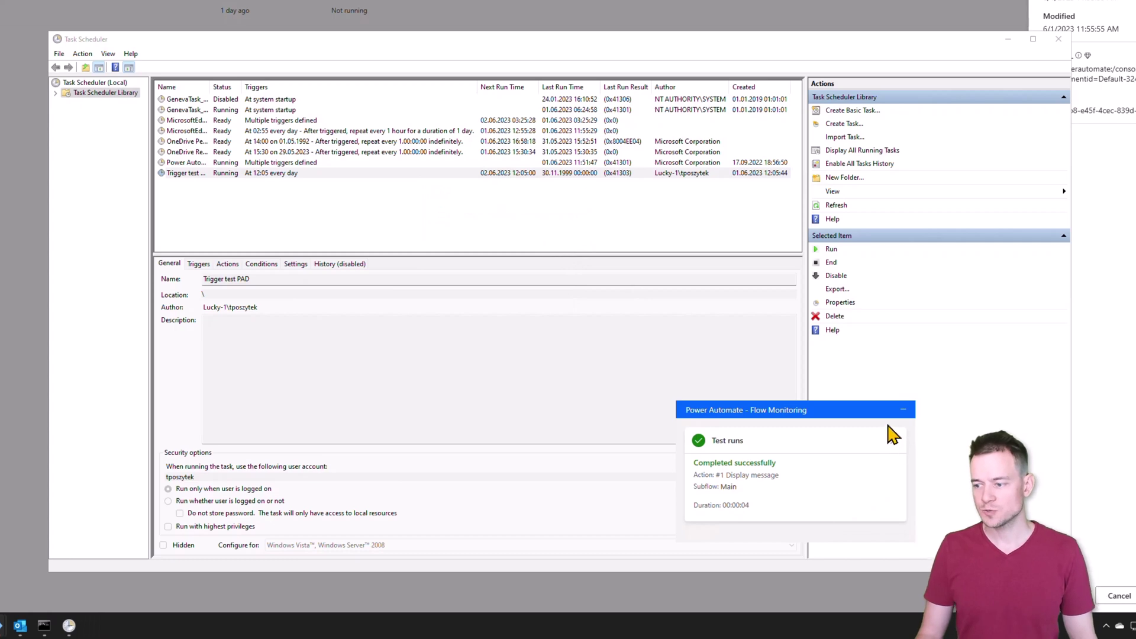
pyautogui.click(903, 409)
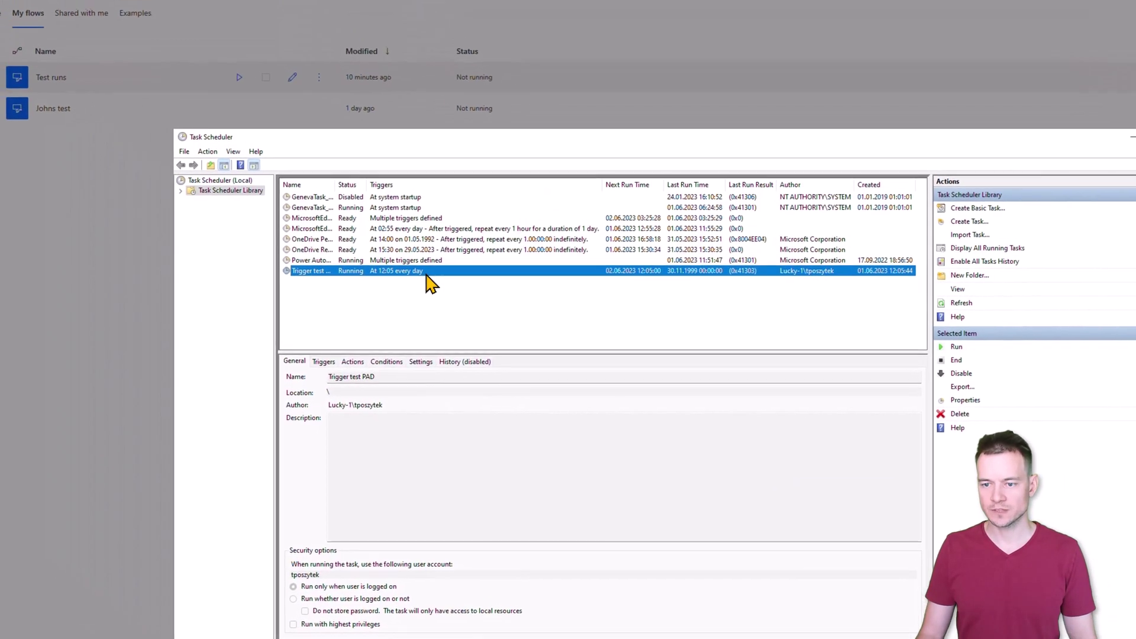
# - In Trigger test PAD's triggers, delete the Daily trigger and start a new trigger
pyautogui.doubleClick(301, 174)
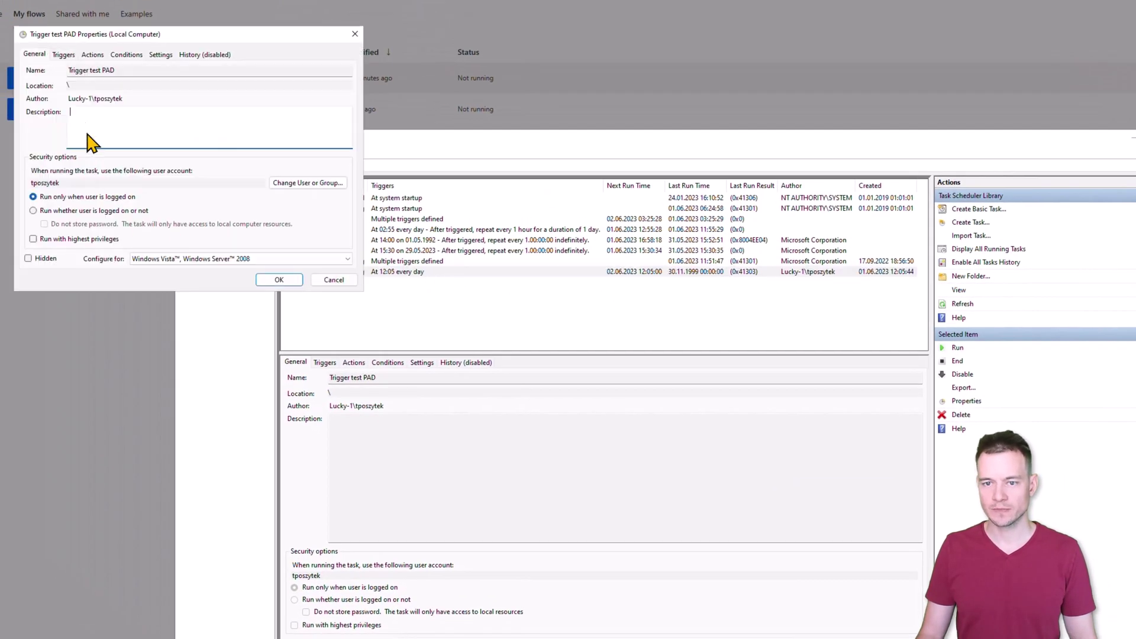
pyautogui.click(64, 55)
pyautogui.moveTo(169, 35); pyautogui.dragTo(349, 206)
pyautogui.click(335, 281)
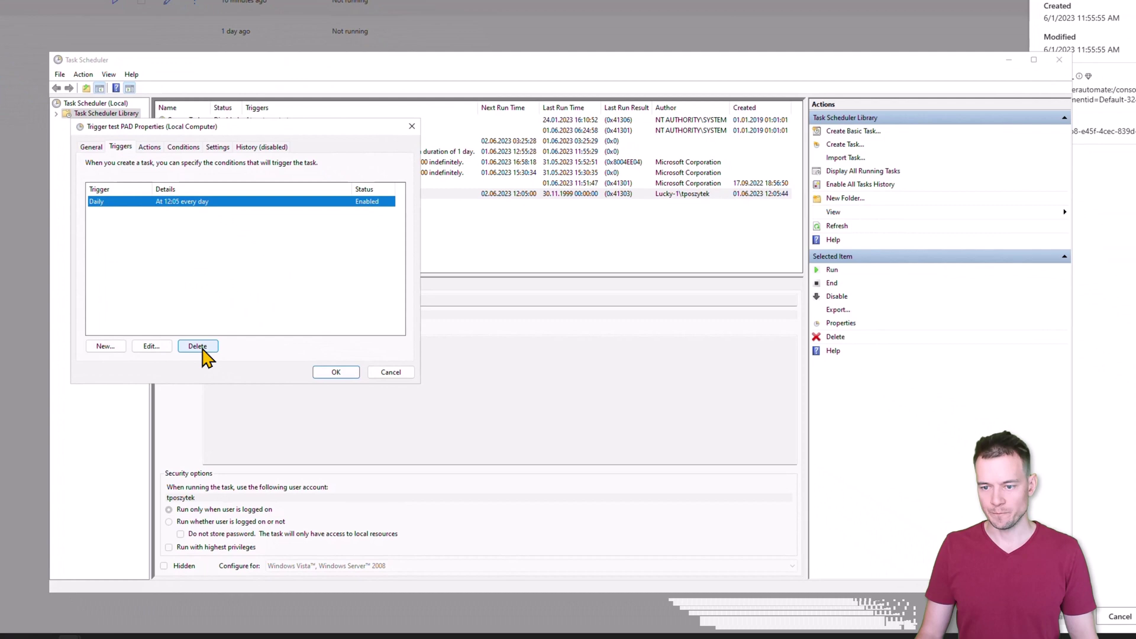
pyautogui.click(198, 346)
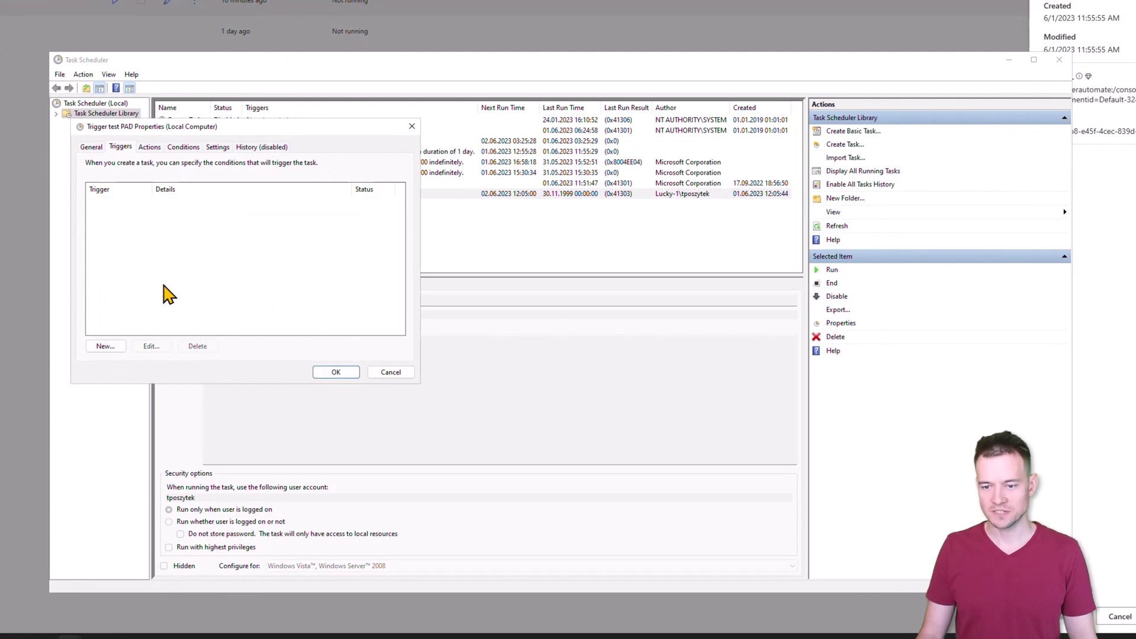
pyautogui.click(104, 348)
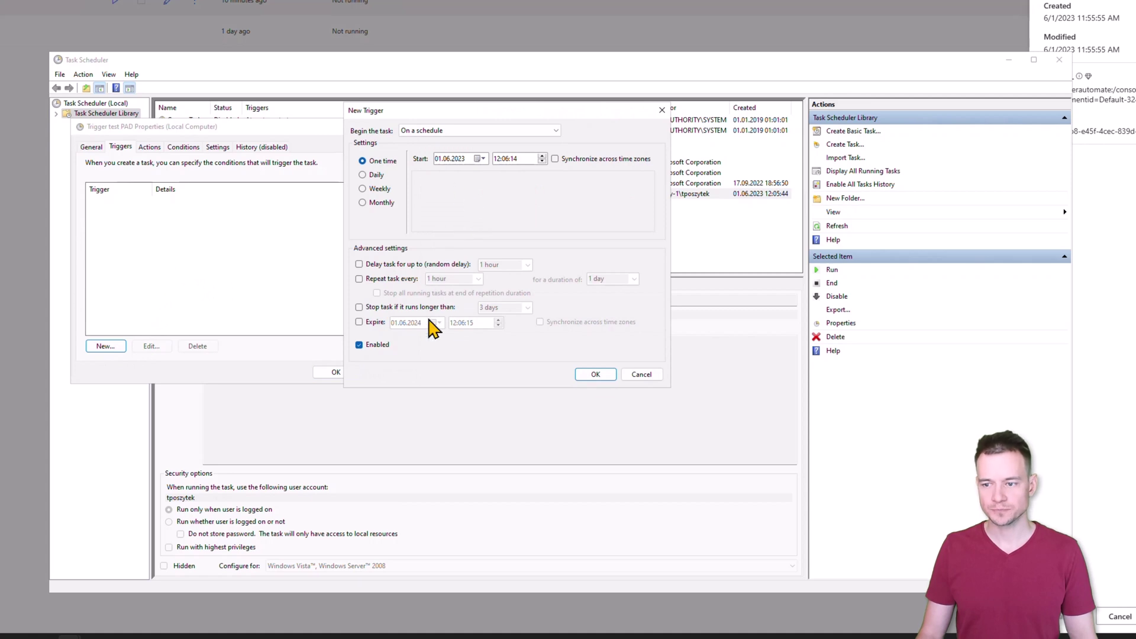
pyautogui.click(494, 131)
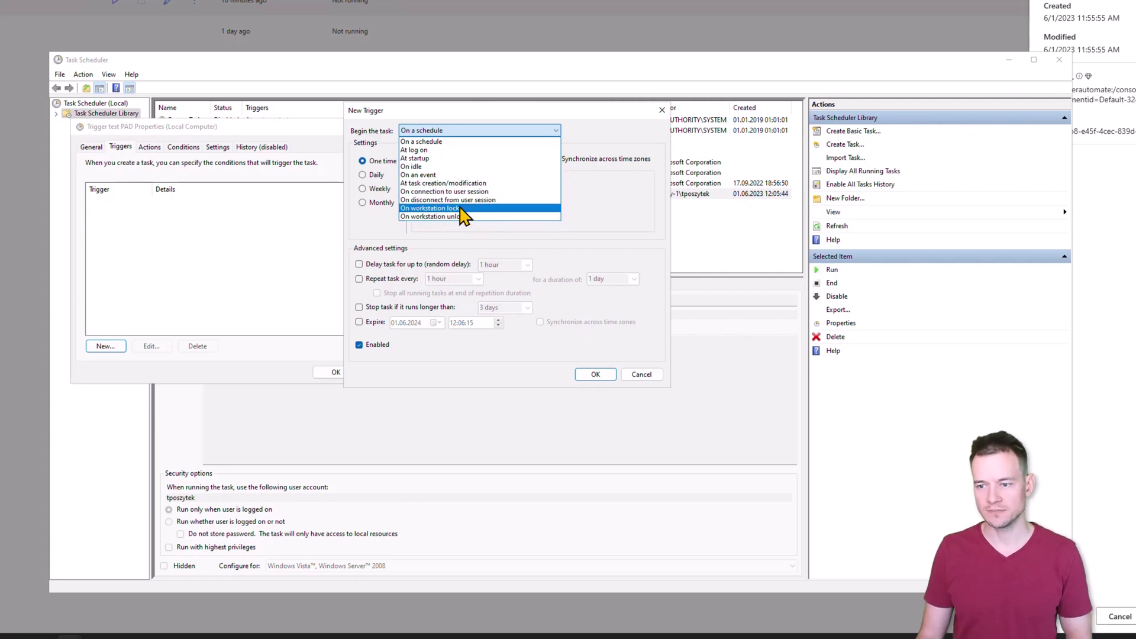
# - Set the new trigger to begin on an Application log event from source Outlook, then search 'event v'
pyautogui.click(427, 176)
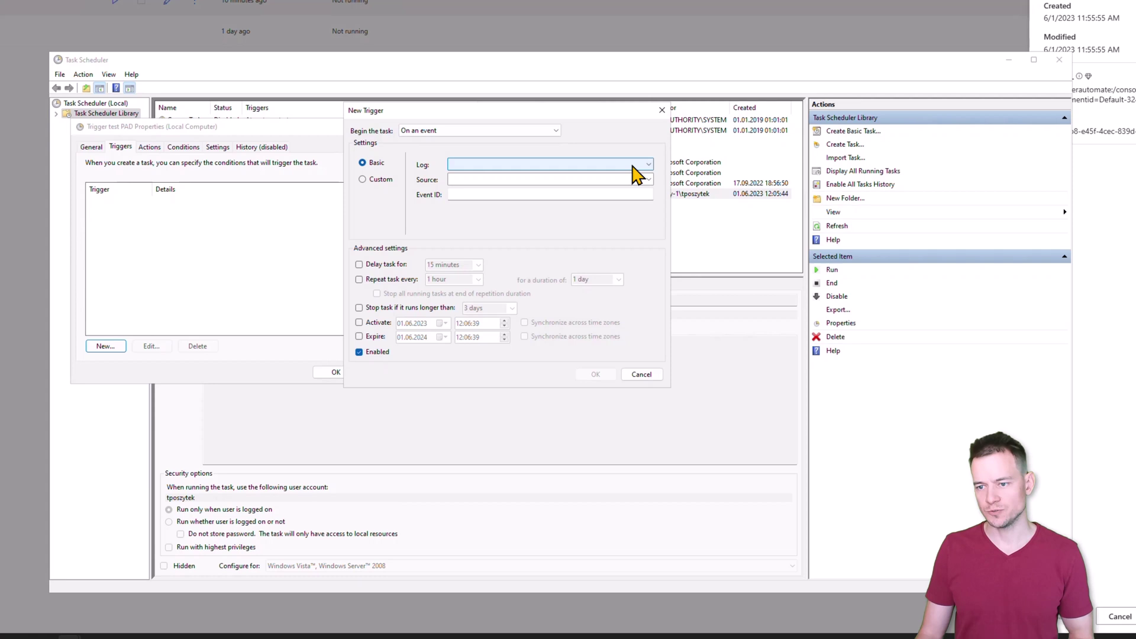
pyautogui.click(599, 168)
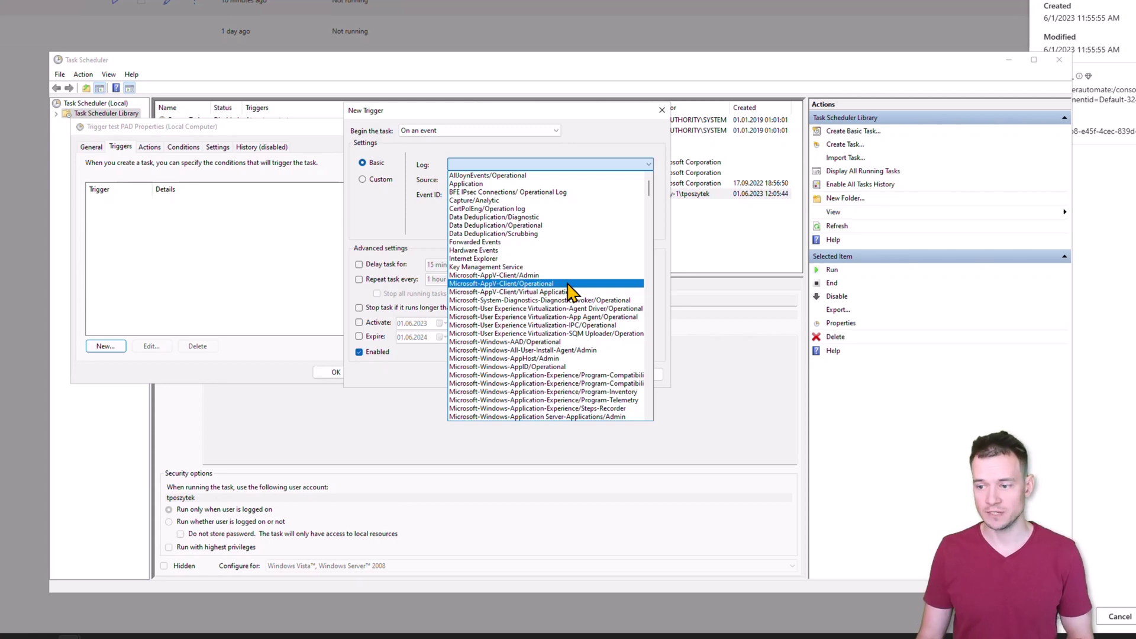
pyautogui.click(525, 186)
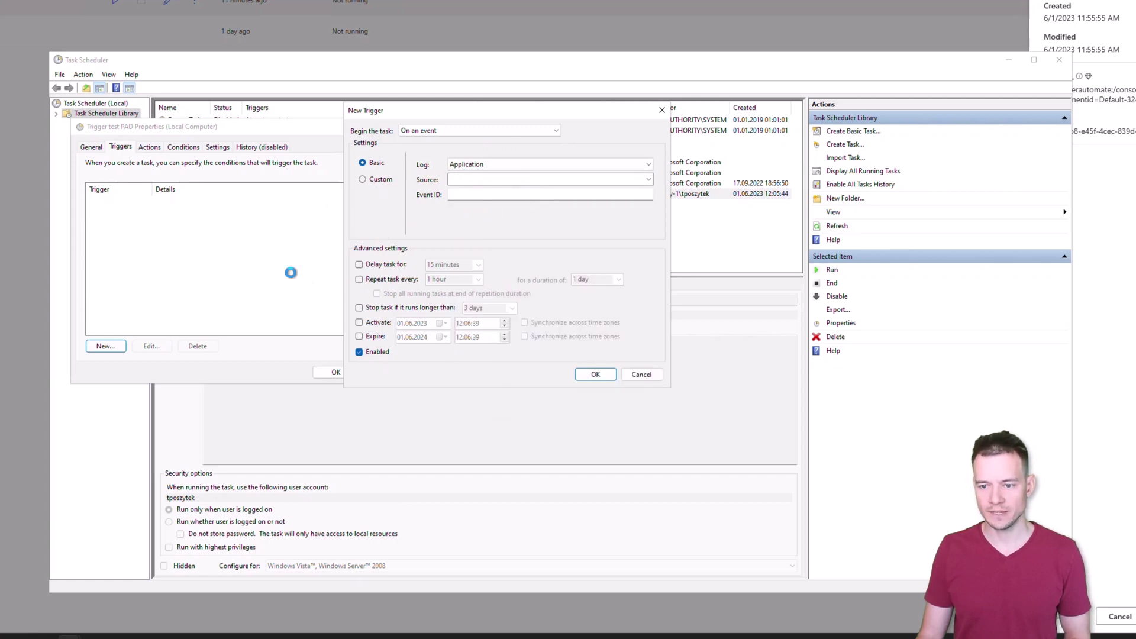
pyautogui.click(649, 181)
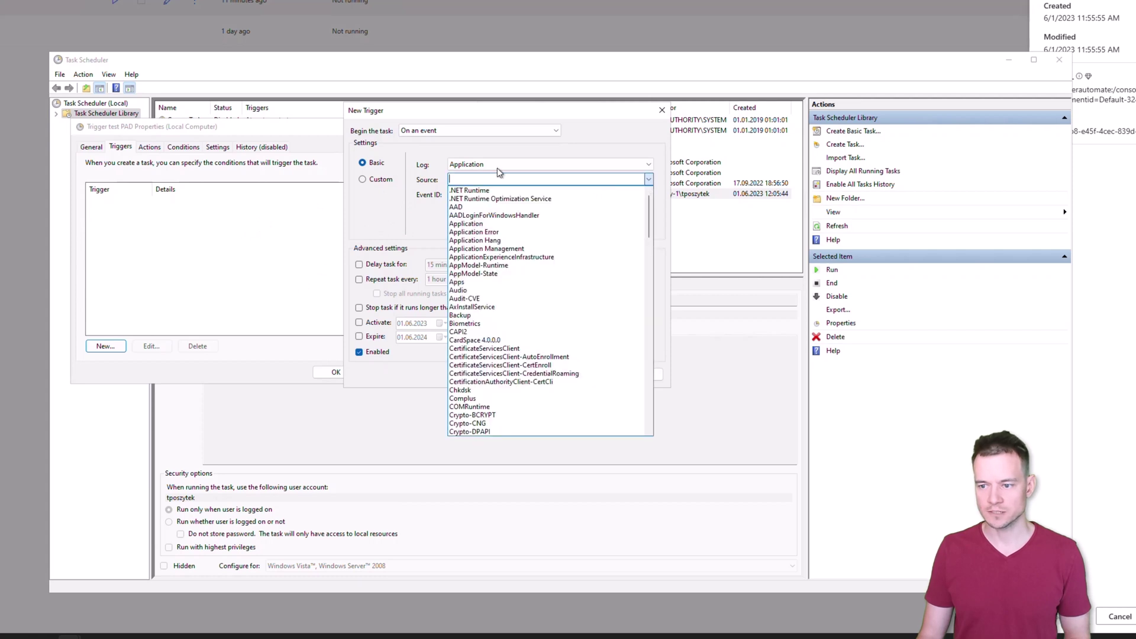
pyautogui.moveTo(649, 208); pyautogui.dragTo(646, 335)
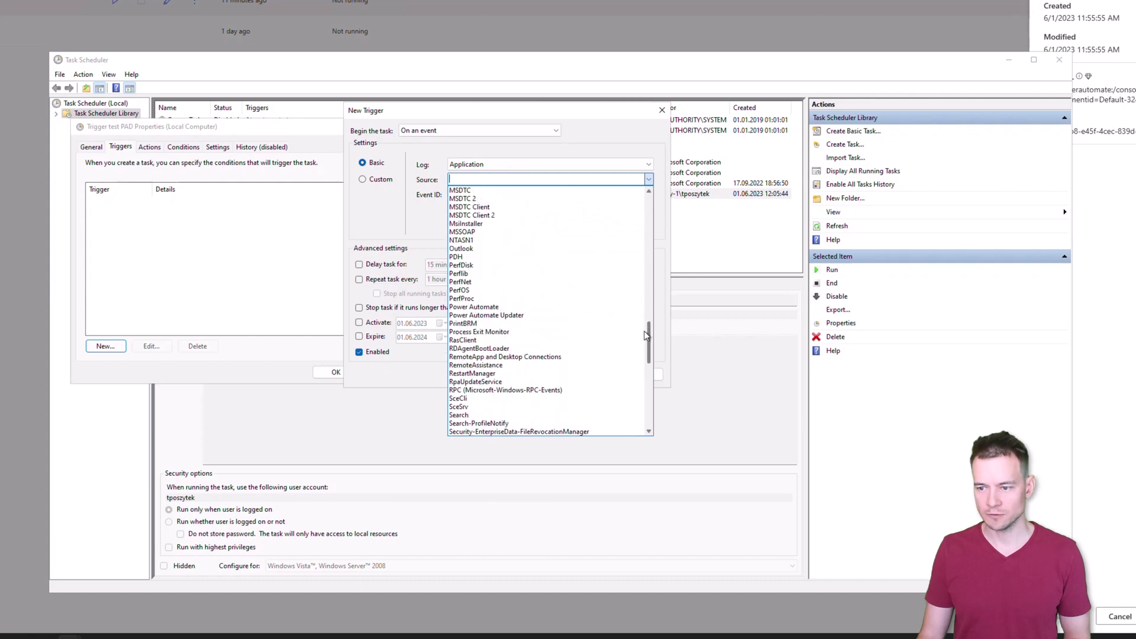
pyautogui.click(494, 249)
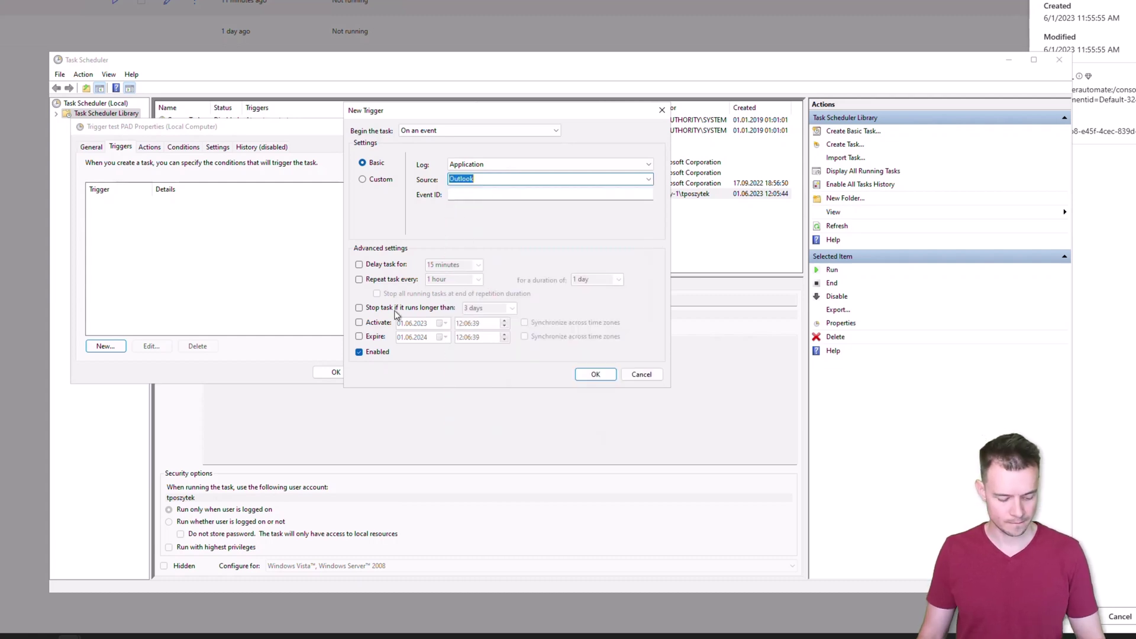
pyautogui.press('super')
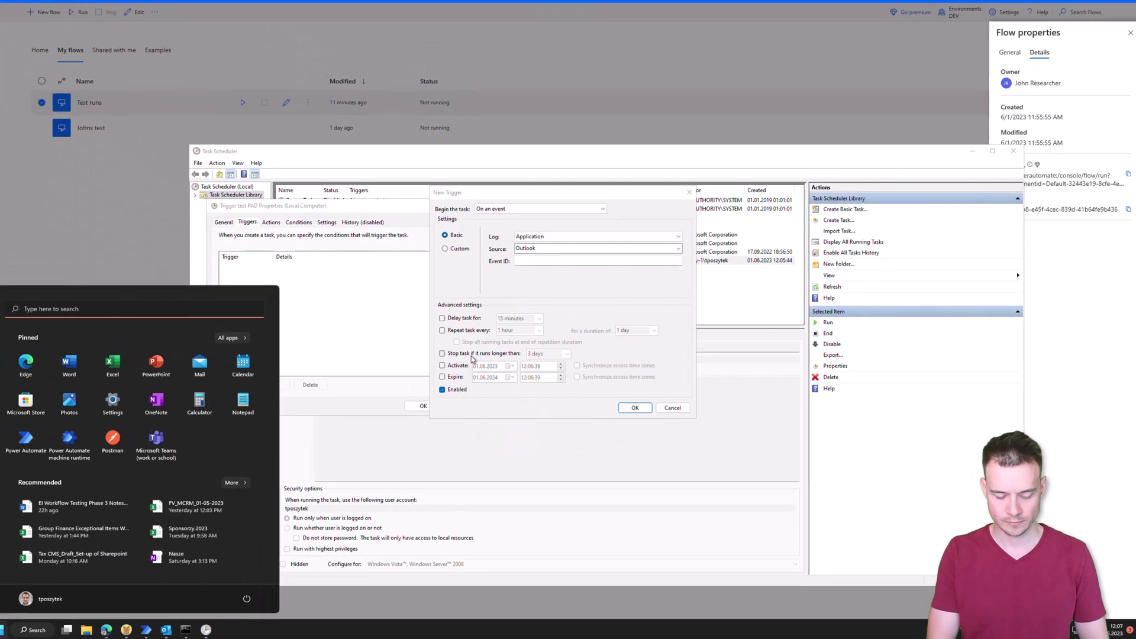
pyautogui.write('event vi')
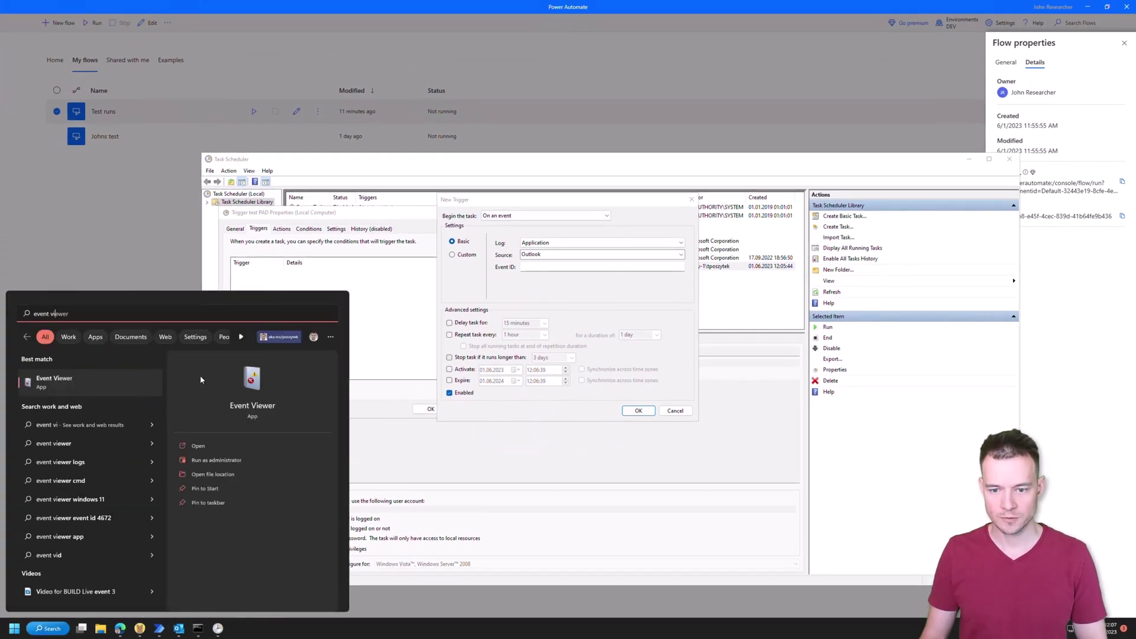
# - Open Event Viewer and show the Windows Logs > Application log
pyautogui.click(77, 381)
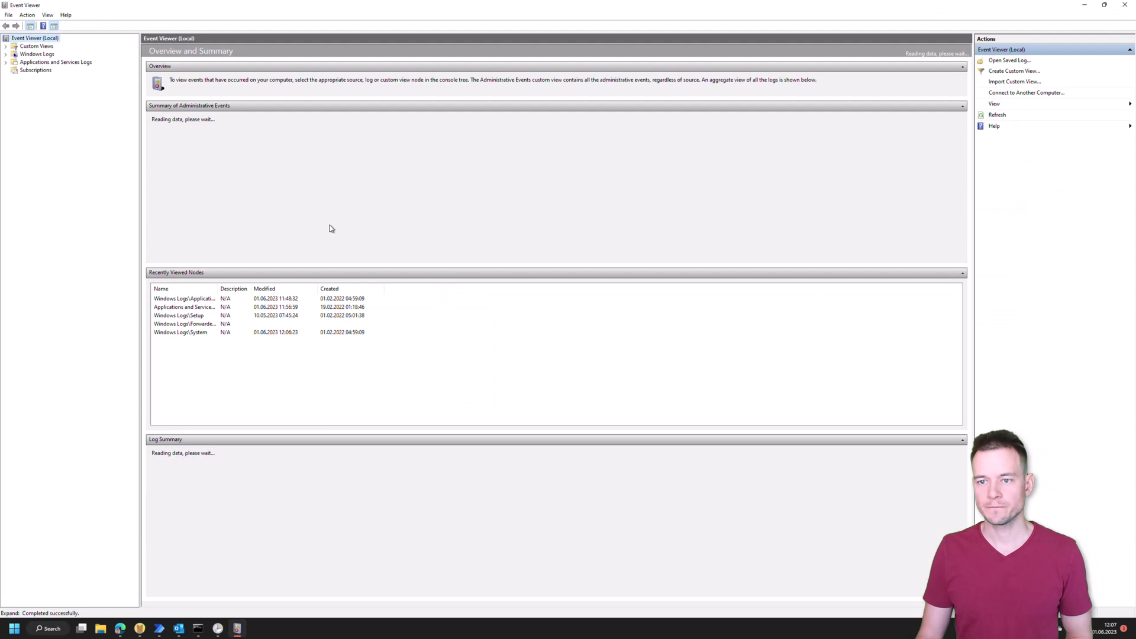
pyautogui.click(6, 55)
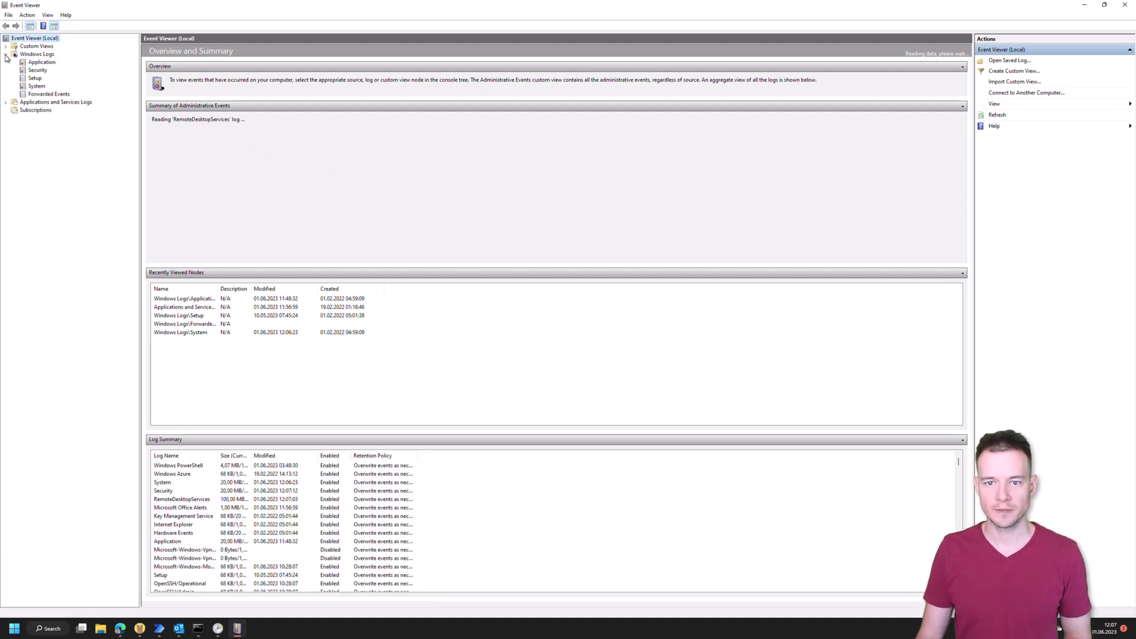
pyautogui.click(41, 63)
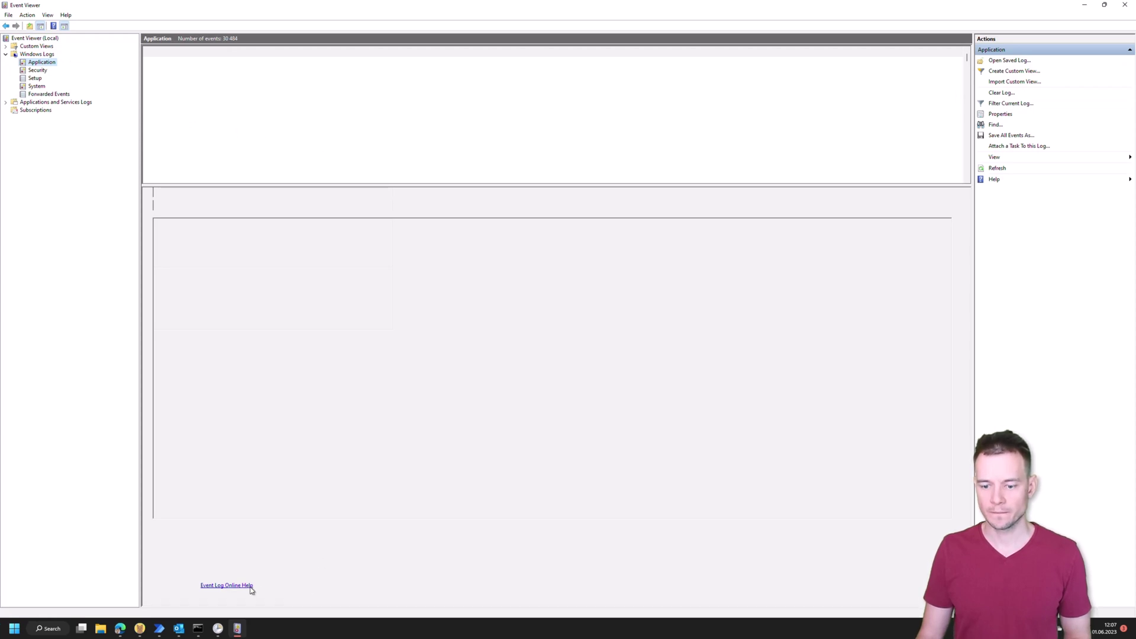
# - Restart Outlook, refresh the Application log, and select the Outlook event with ID 63
pyautogui.click(178, 629)
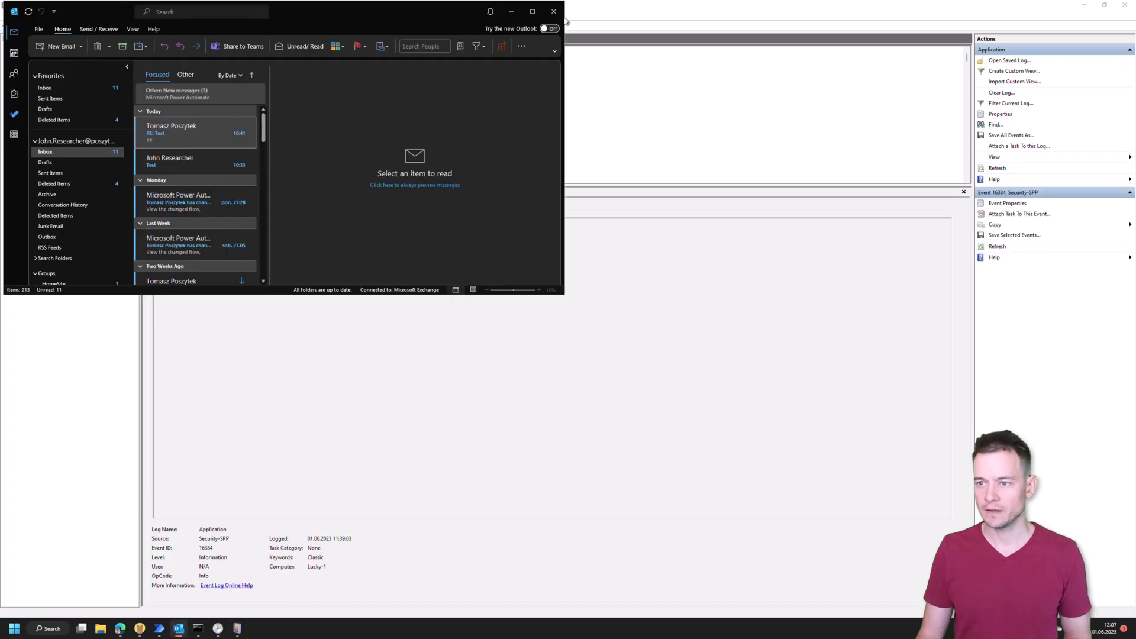
pyautogui.click(553, 12)
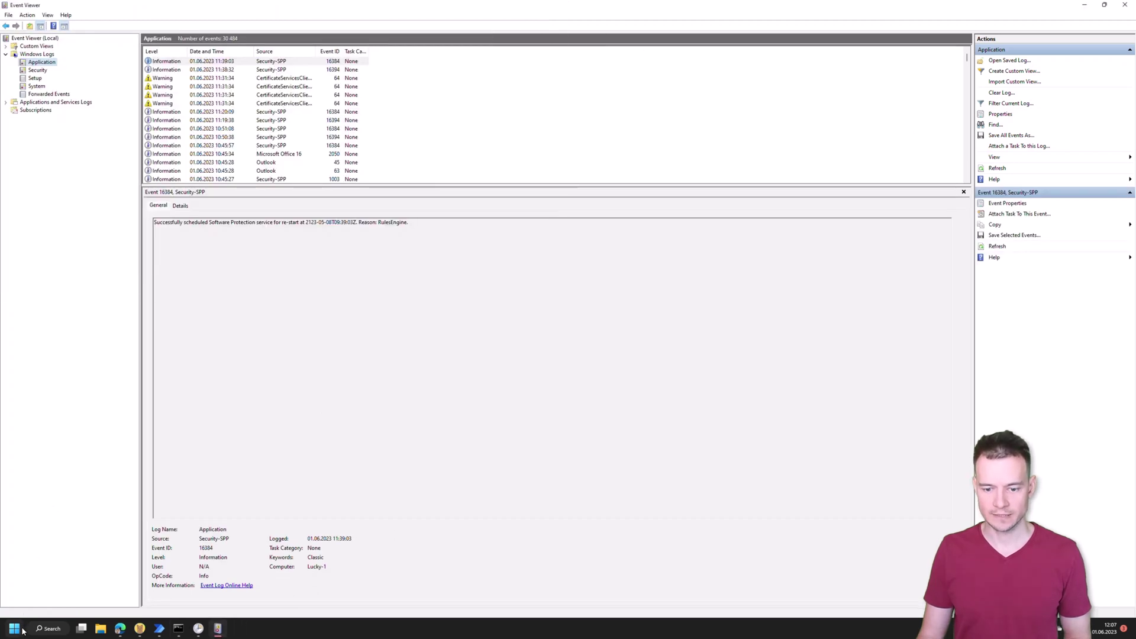
pyautogui.click(14, 628)
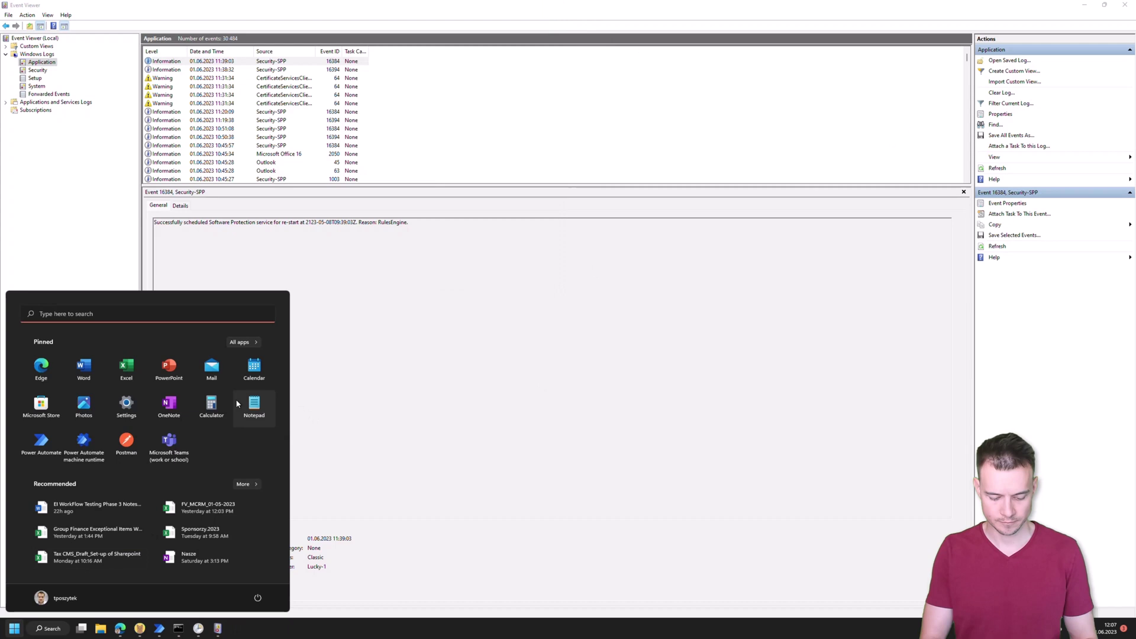
pyautogui.write('outlook')
pyautogui.press('Return')
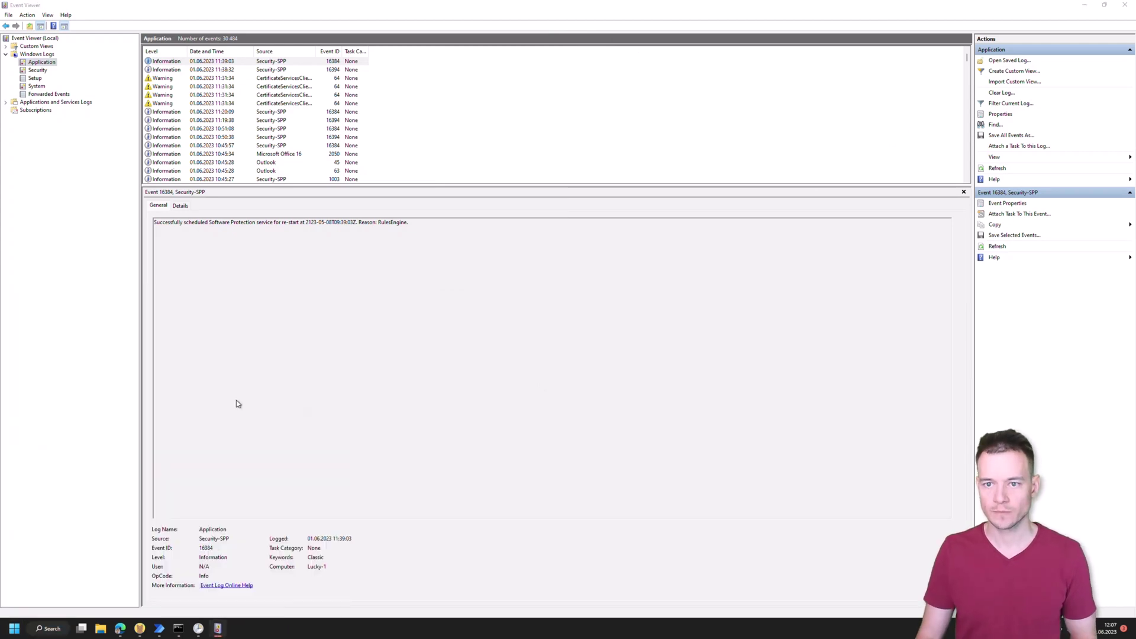
pyautogui.click(997, 168)
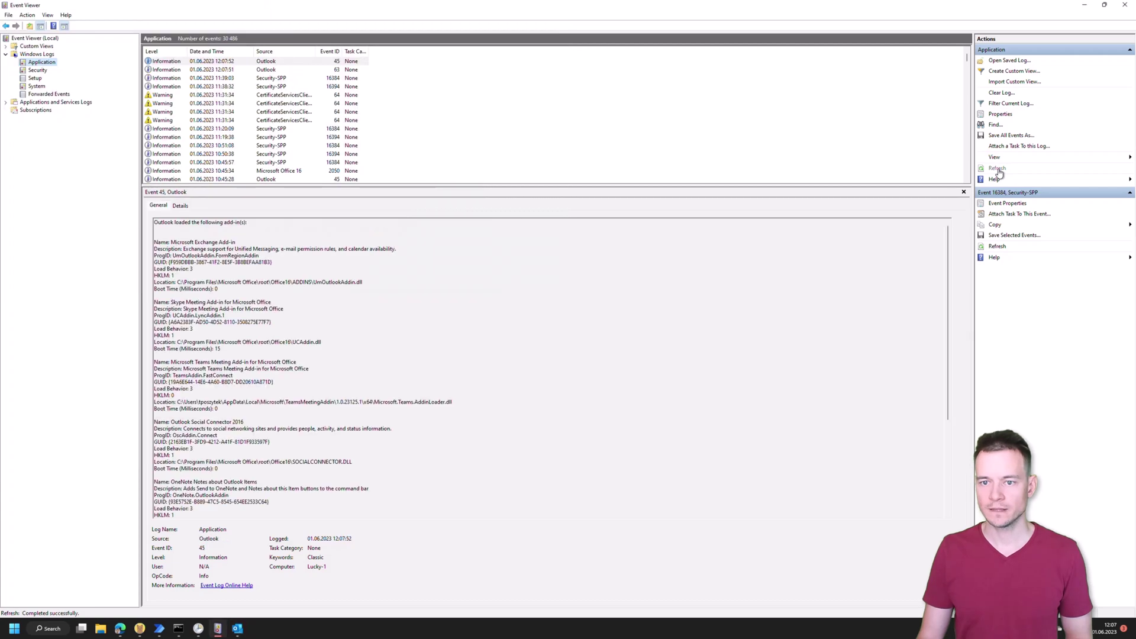
pyautogui.click(270, 70)
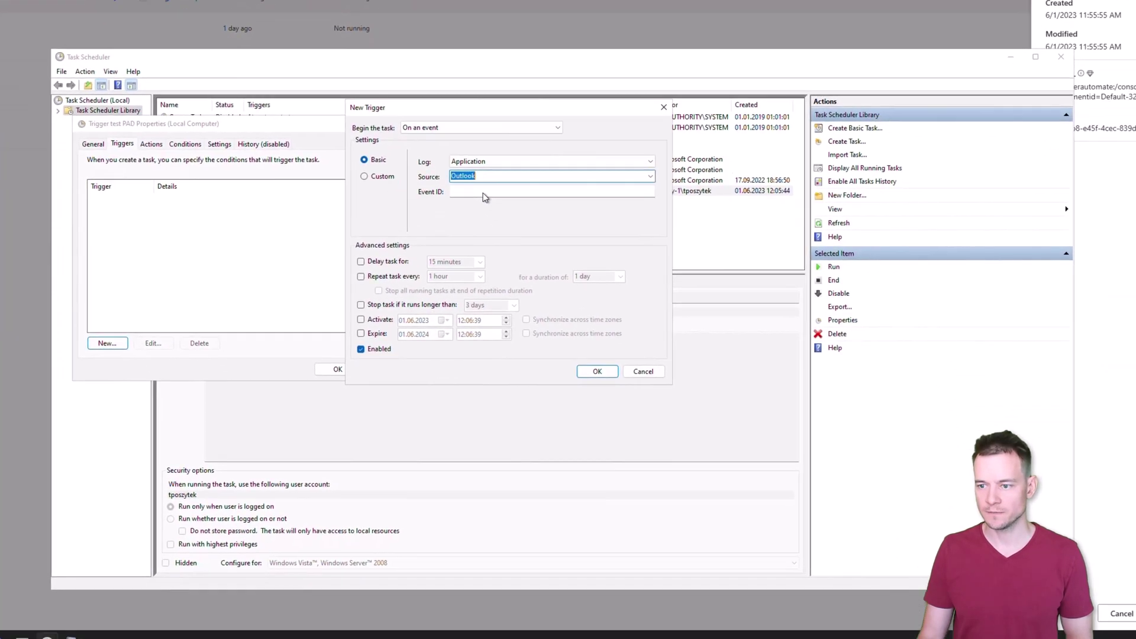
# - Set the new trigger's Event ID to 63, then confirm the trigger and task properties
pyautogui.click(542, 305)
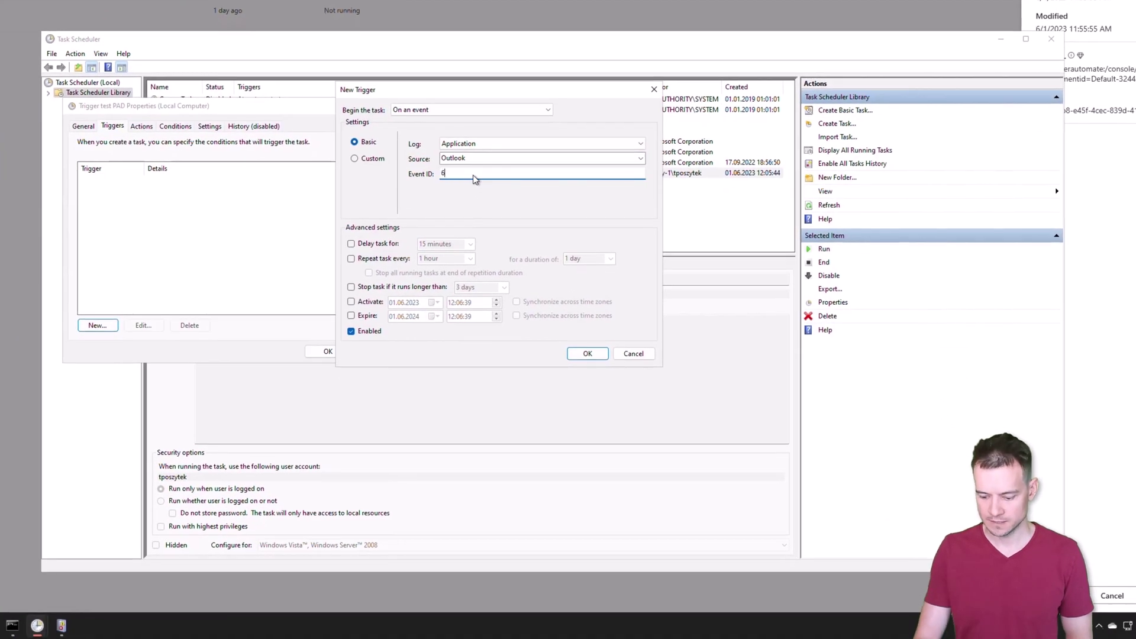
pyautogui.write('63')
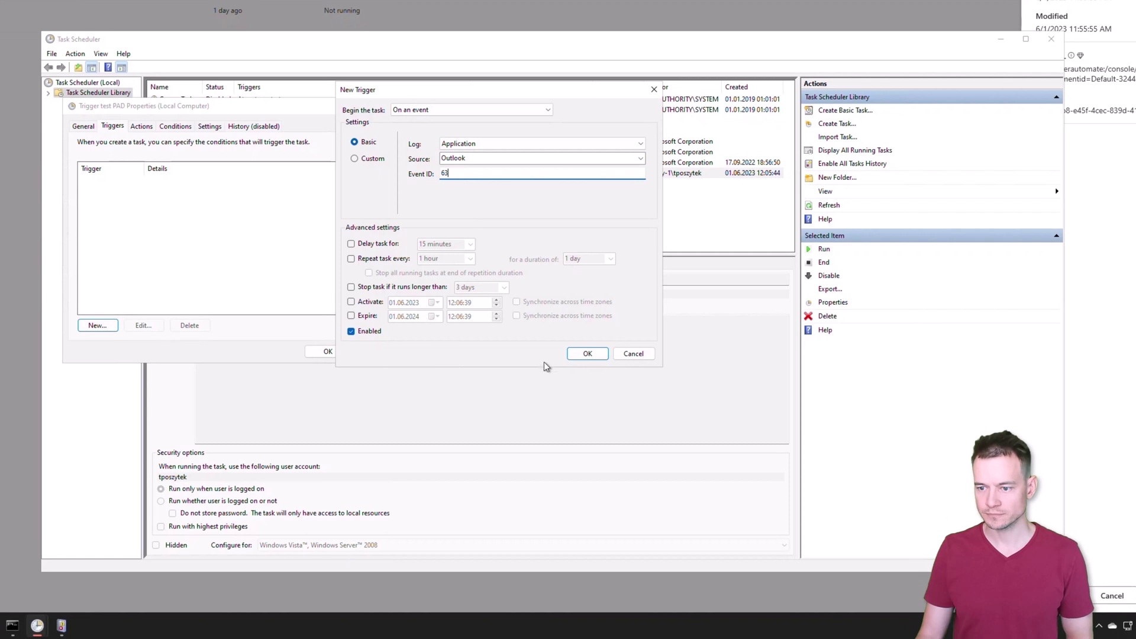
pyautogui.click(587, 354)
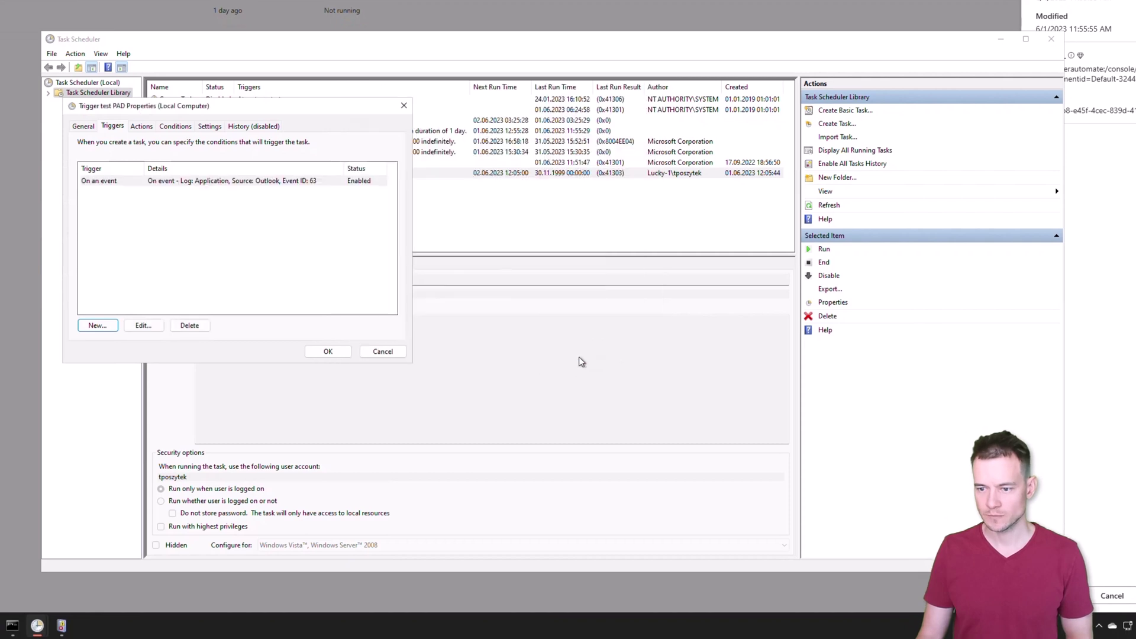
pyautogui.click(327, 352)
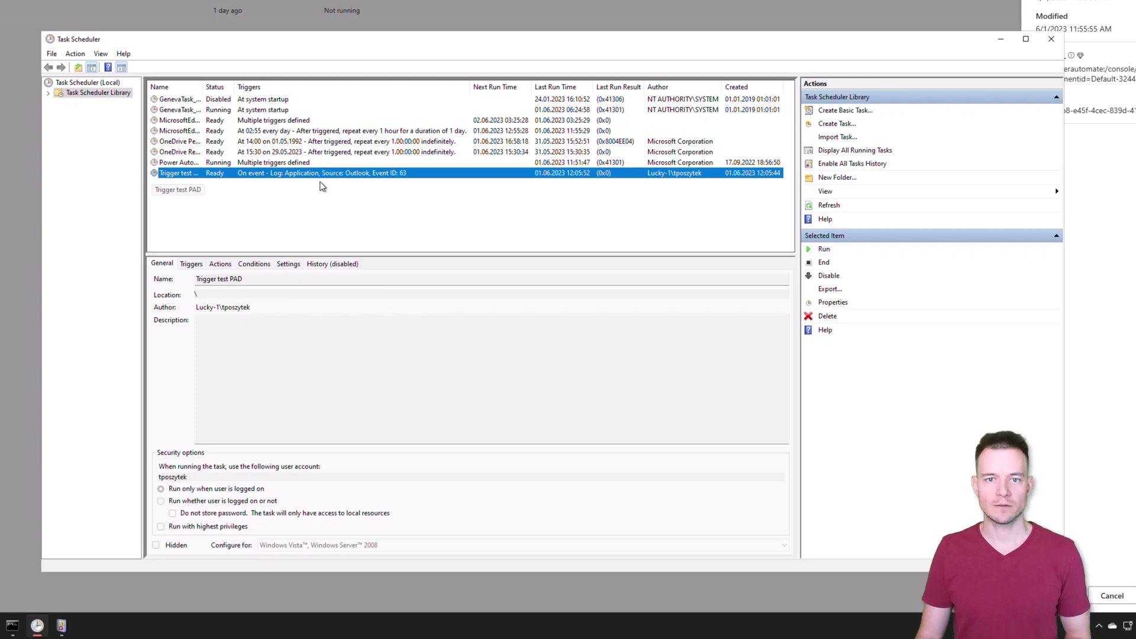
pyautogui.press('super')
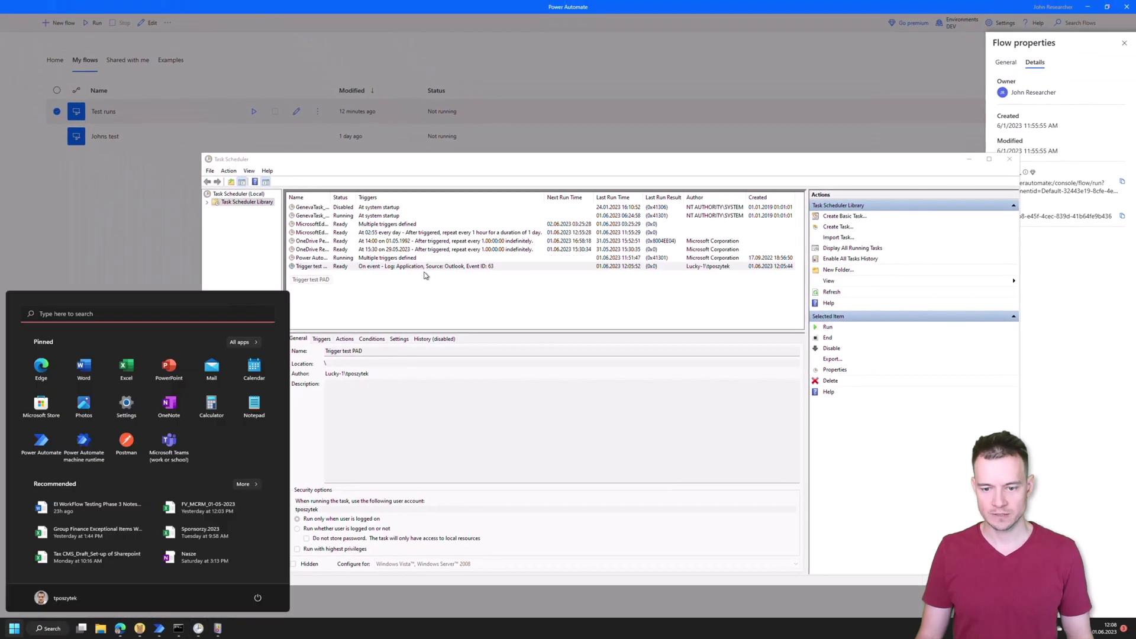
# - Launch Outlook to fire the event trigger, then dismiss the flow's 'Im alive!' message
pyautogui.write('outlook')
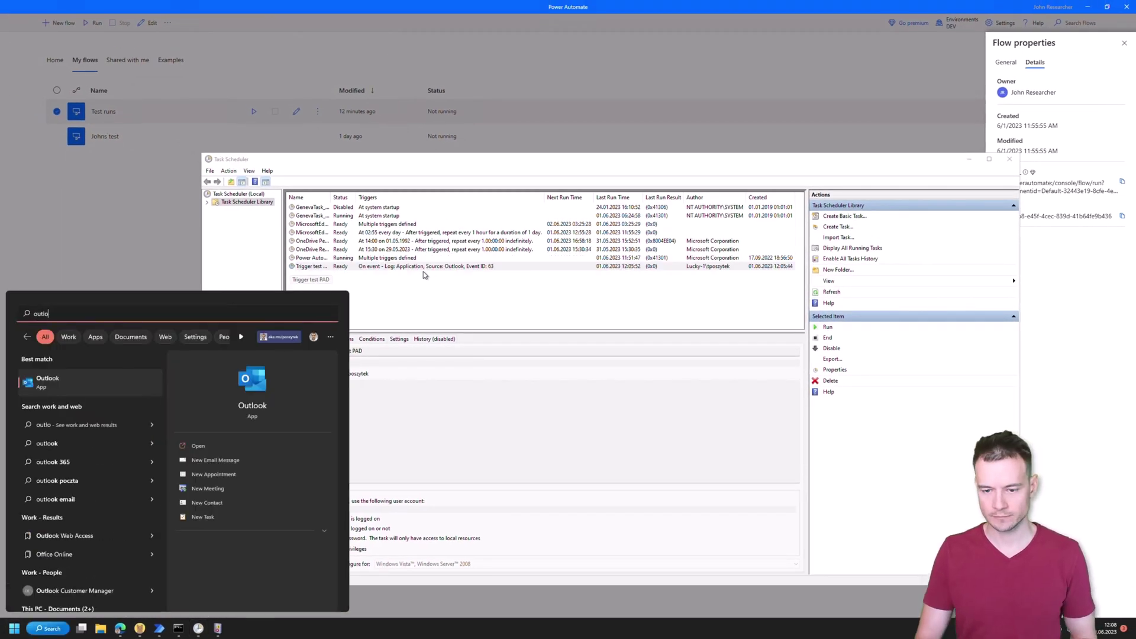
pyautogui.press('Return')
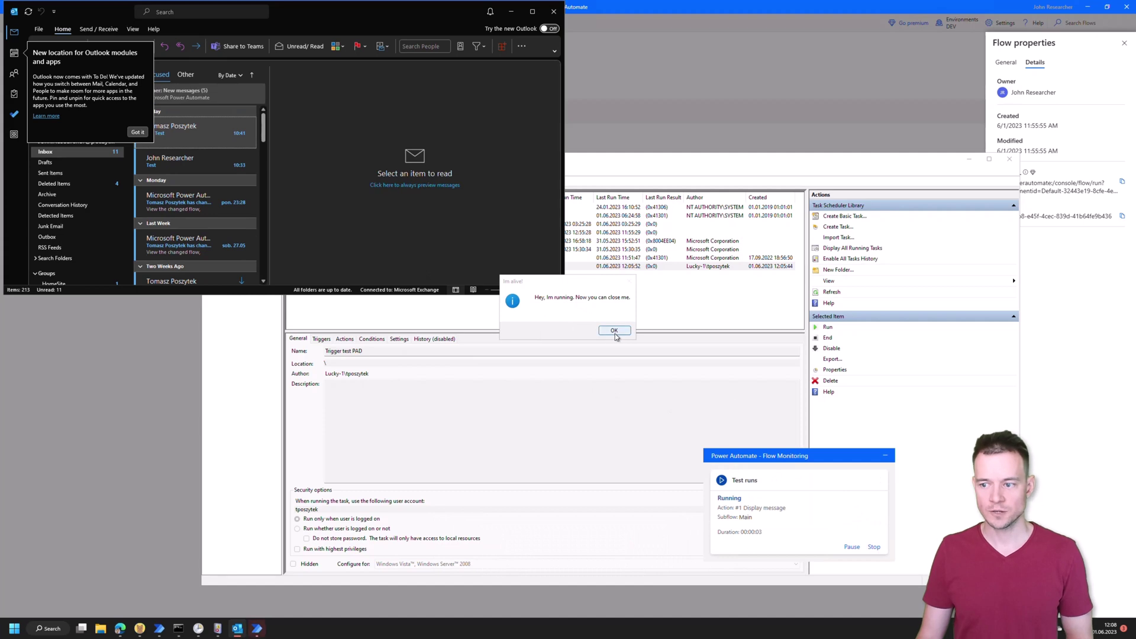
pyautogui.click(615, 335)
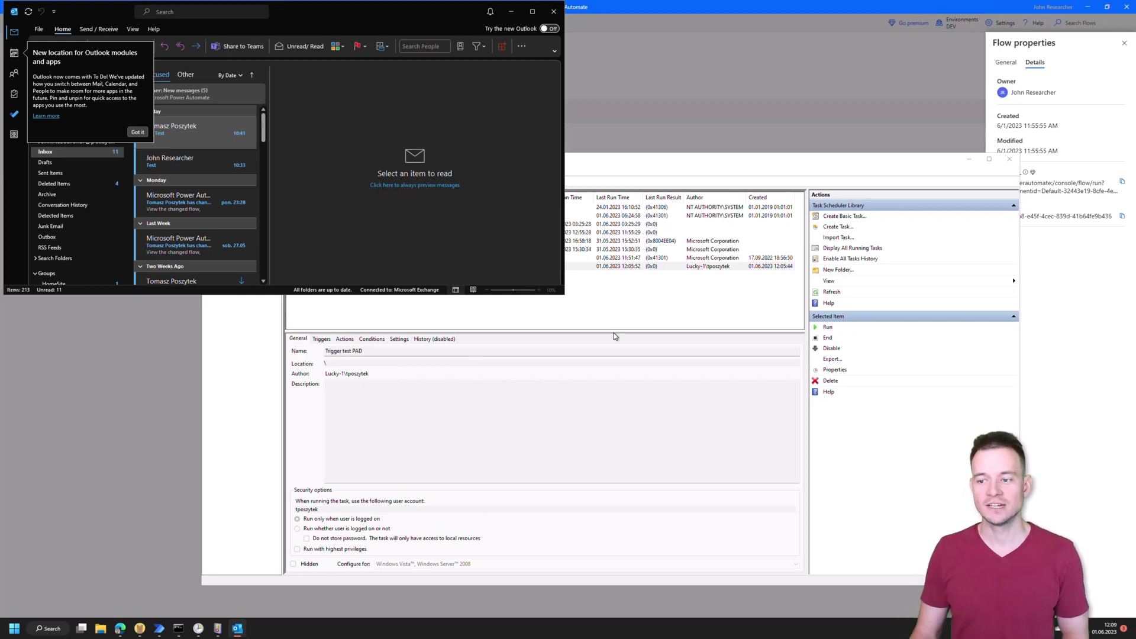
# - Bring Task Scheduler in front of Outlook and move its window up and left
pyautogui.click(728, 166)
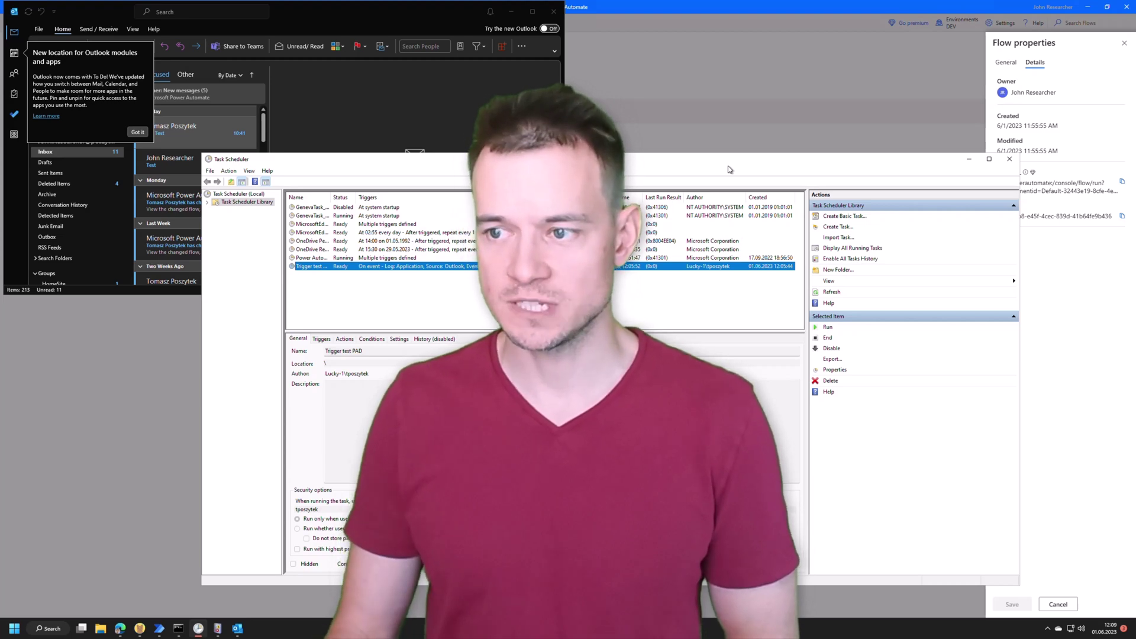
pyautogui.moveTo(683, 160); pyautogui.dragTo(635, 158)
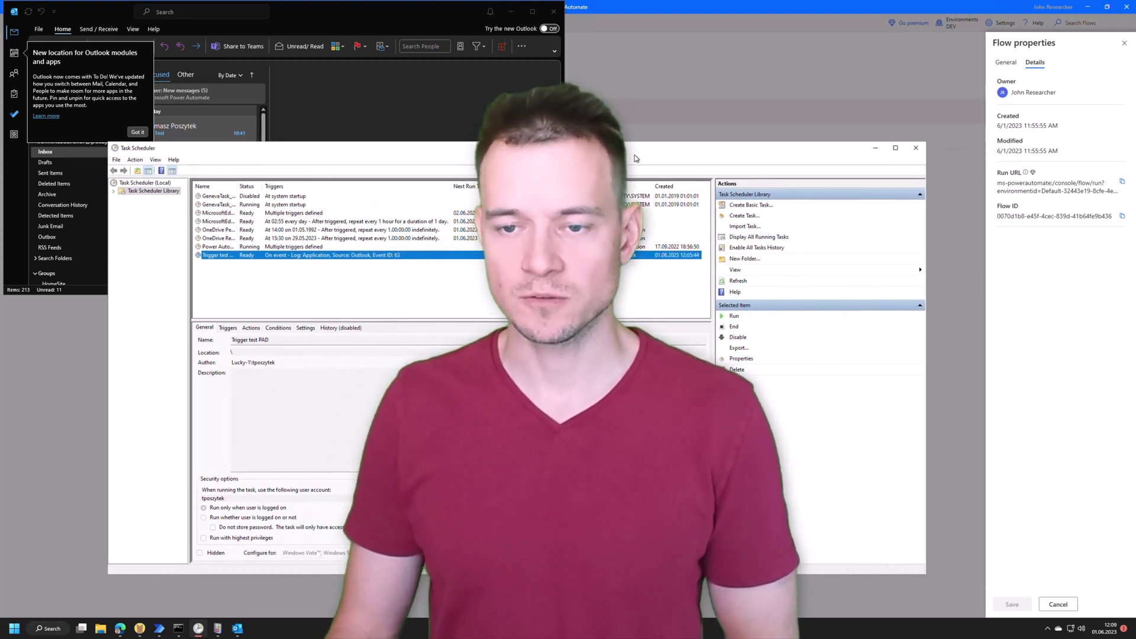